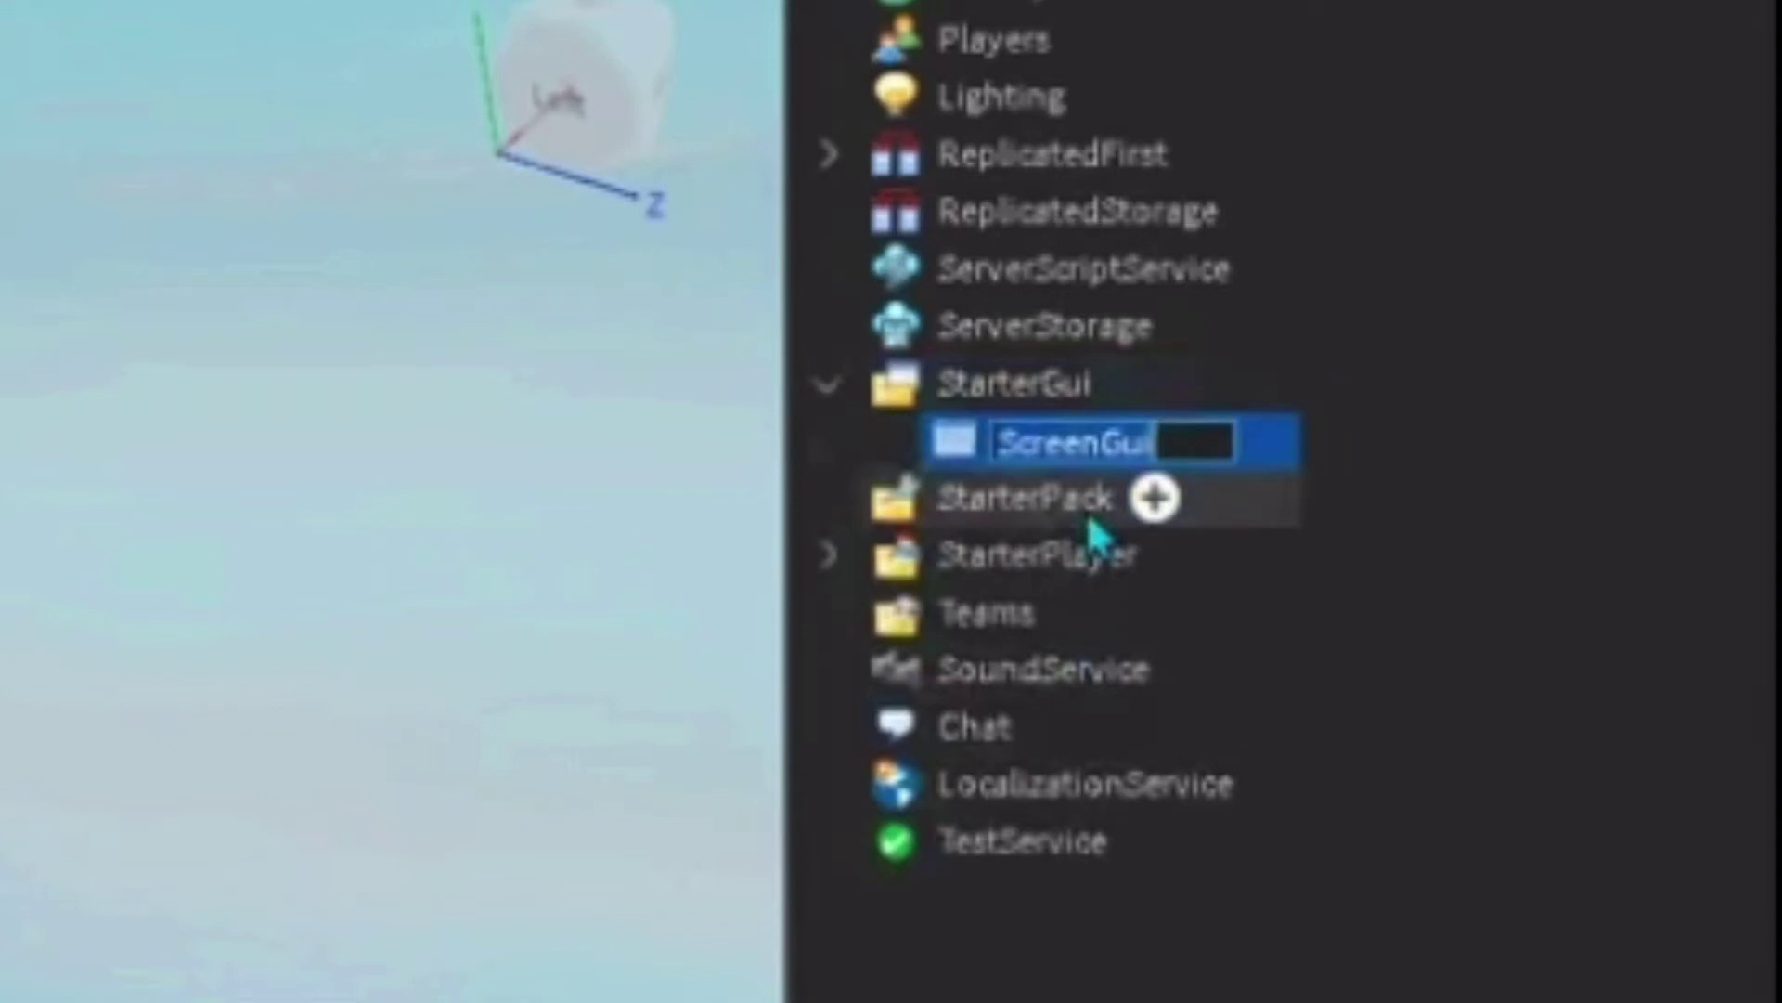
Rename the new ScreenGui under StarterGui as Health and add a Frame inside it.
text(Health)
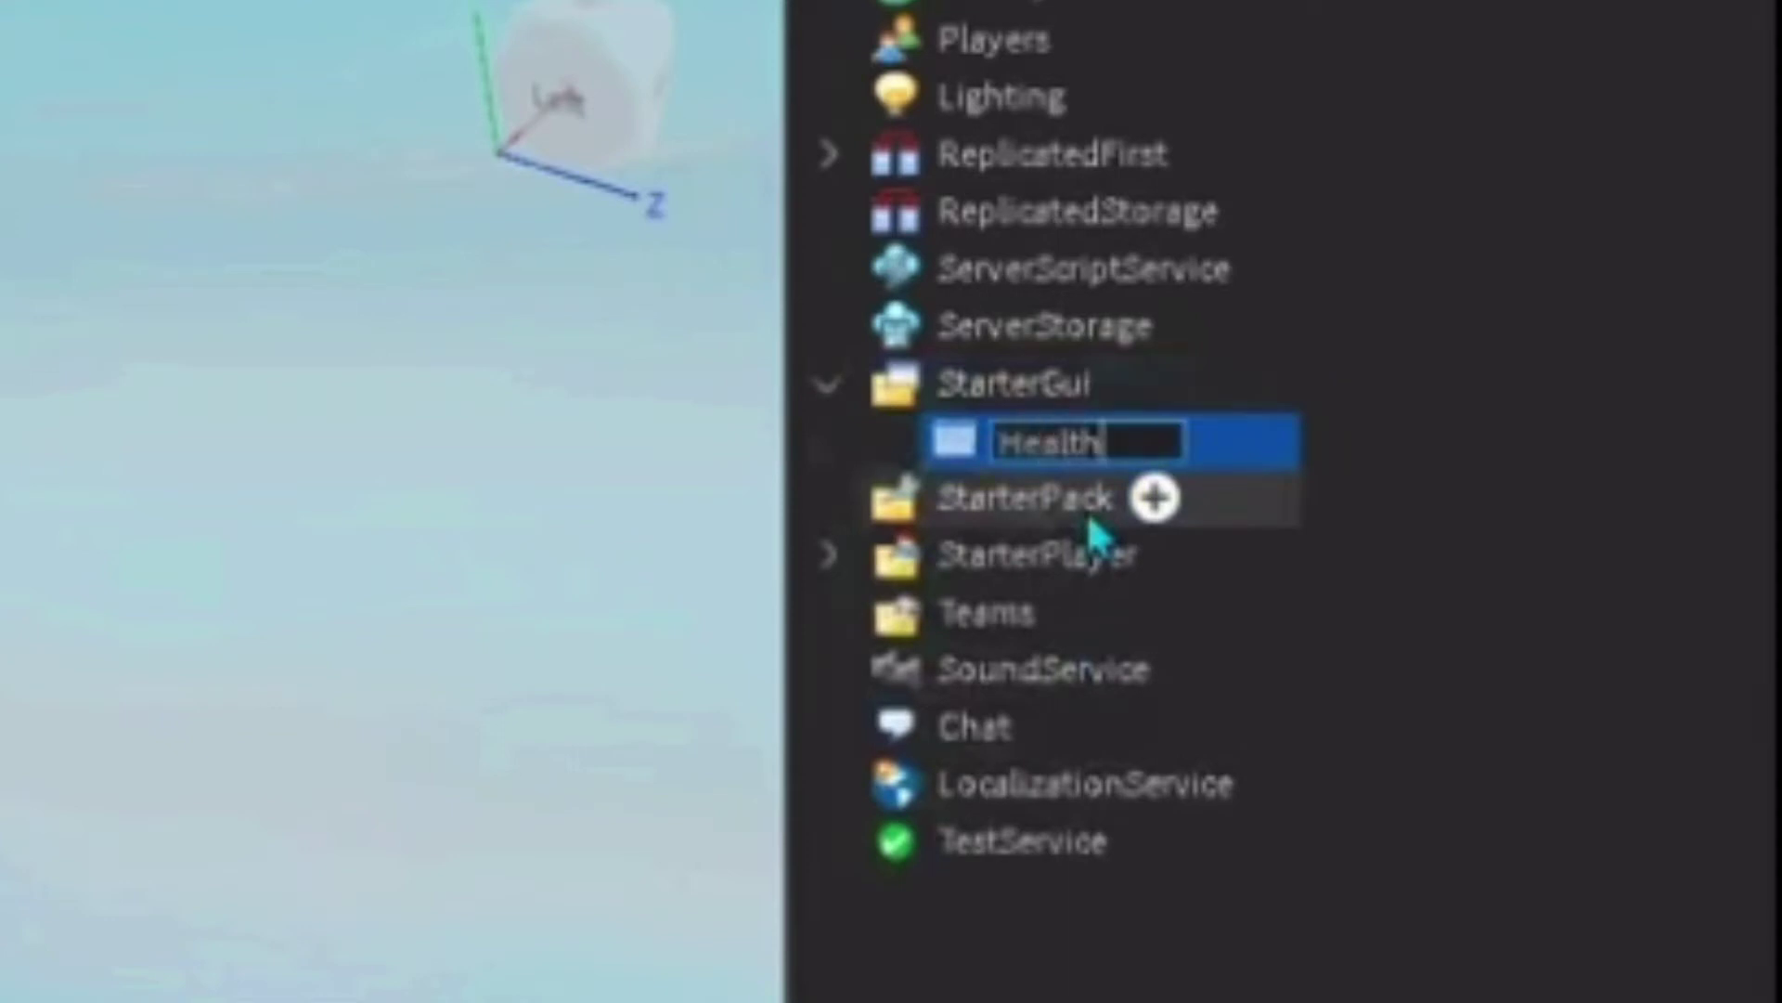
click(1489, 301)
click(1144, 442)
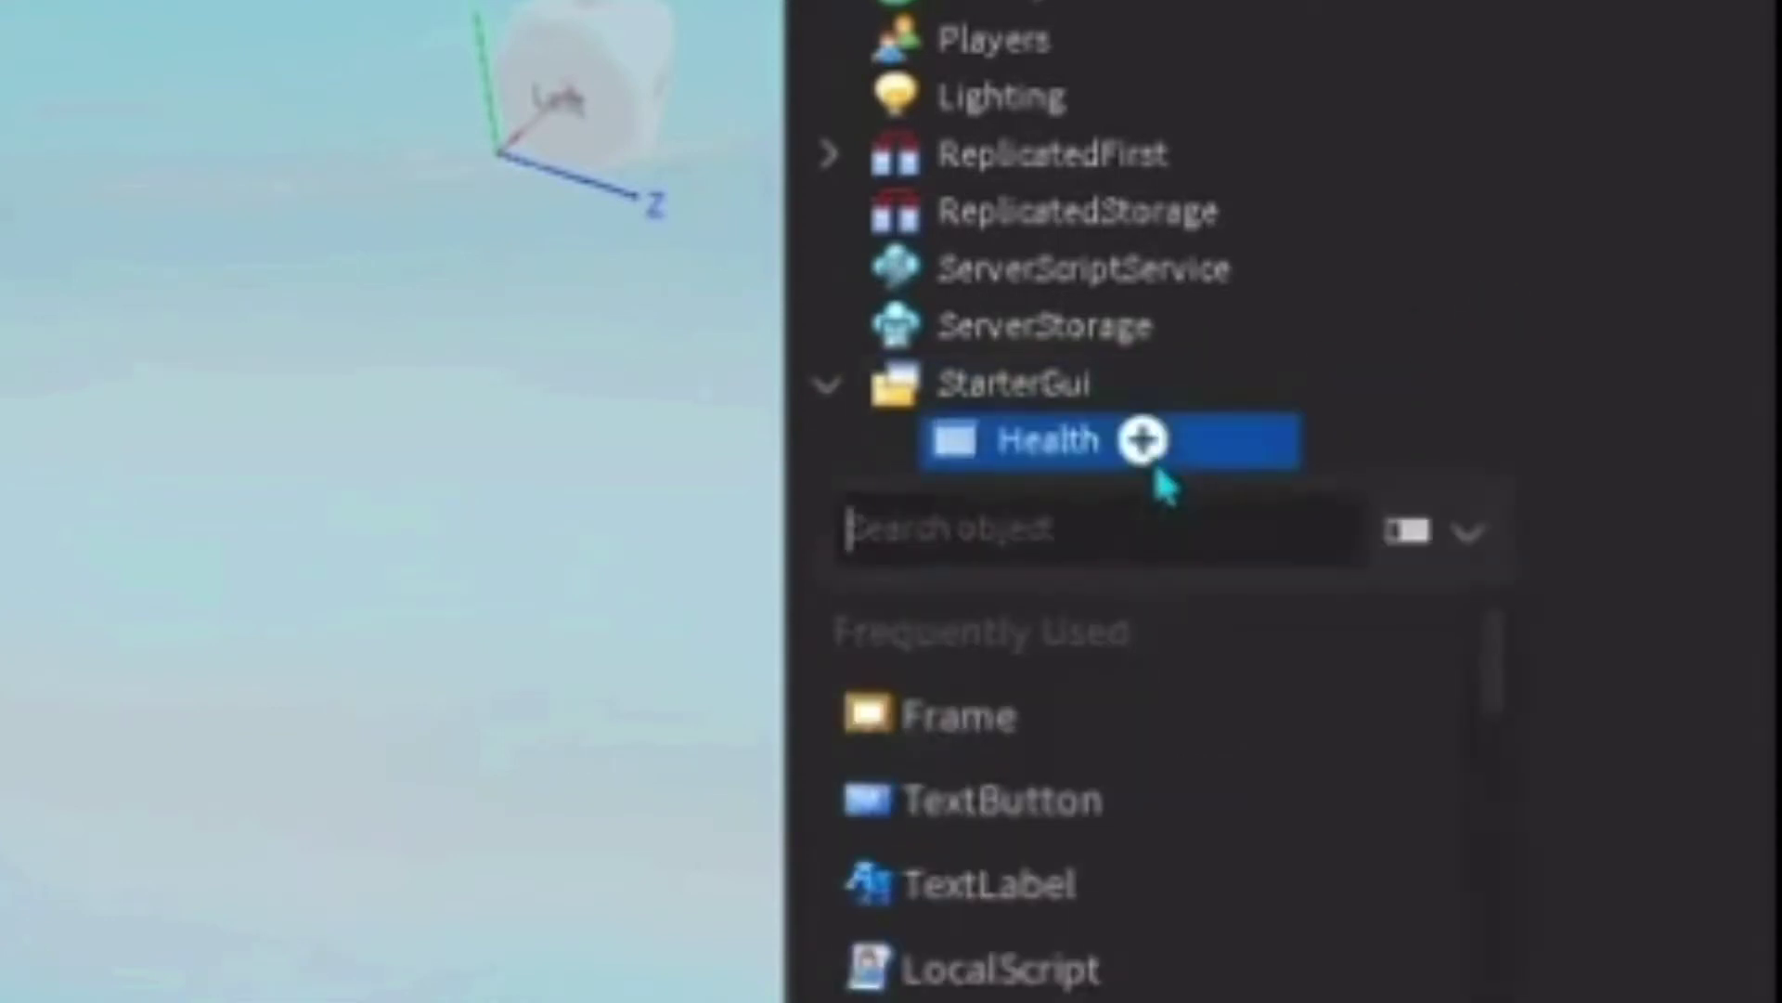
click(1030, 729)
click(1105, 498)
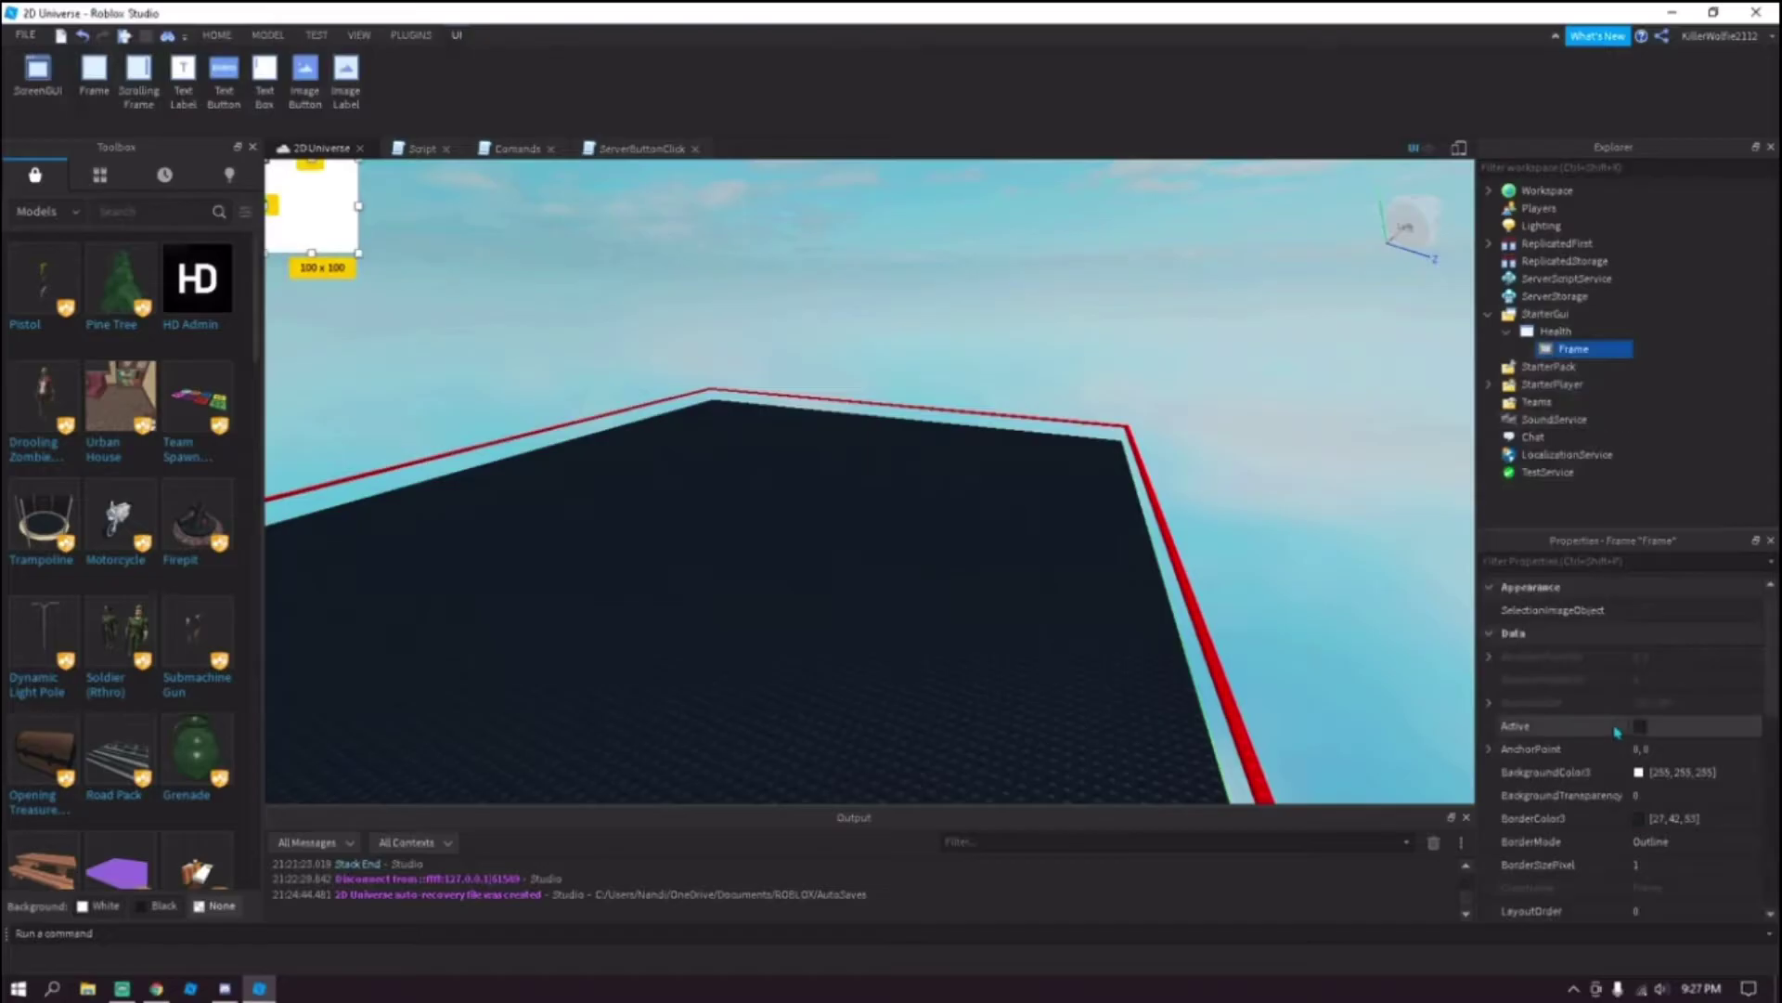
Set the Frame's size to {1, 0},{1, 0} so it fills the whole screen.
scroll(1648, 787, down, 3)
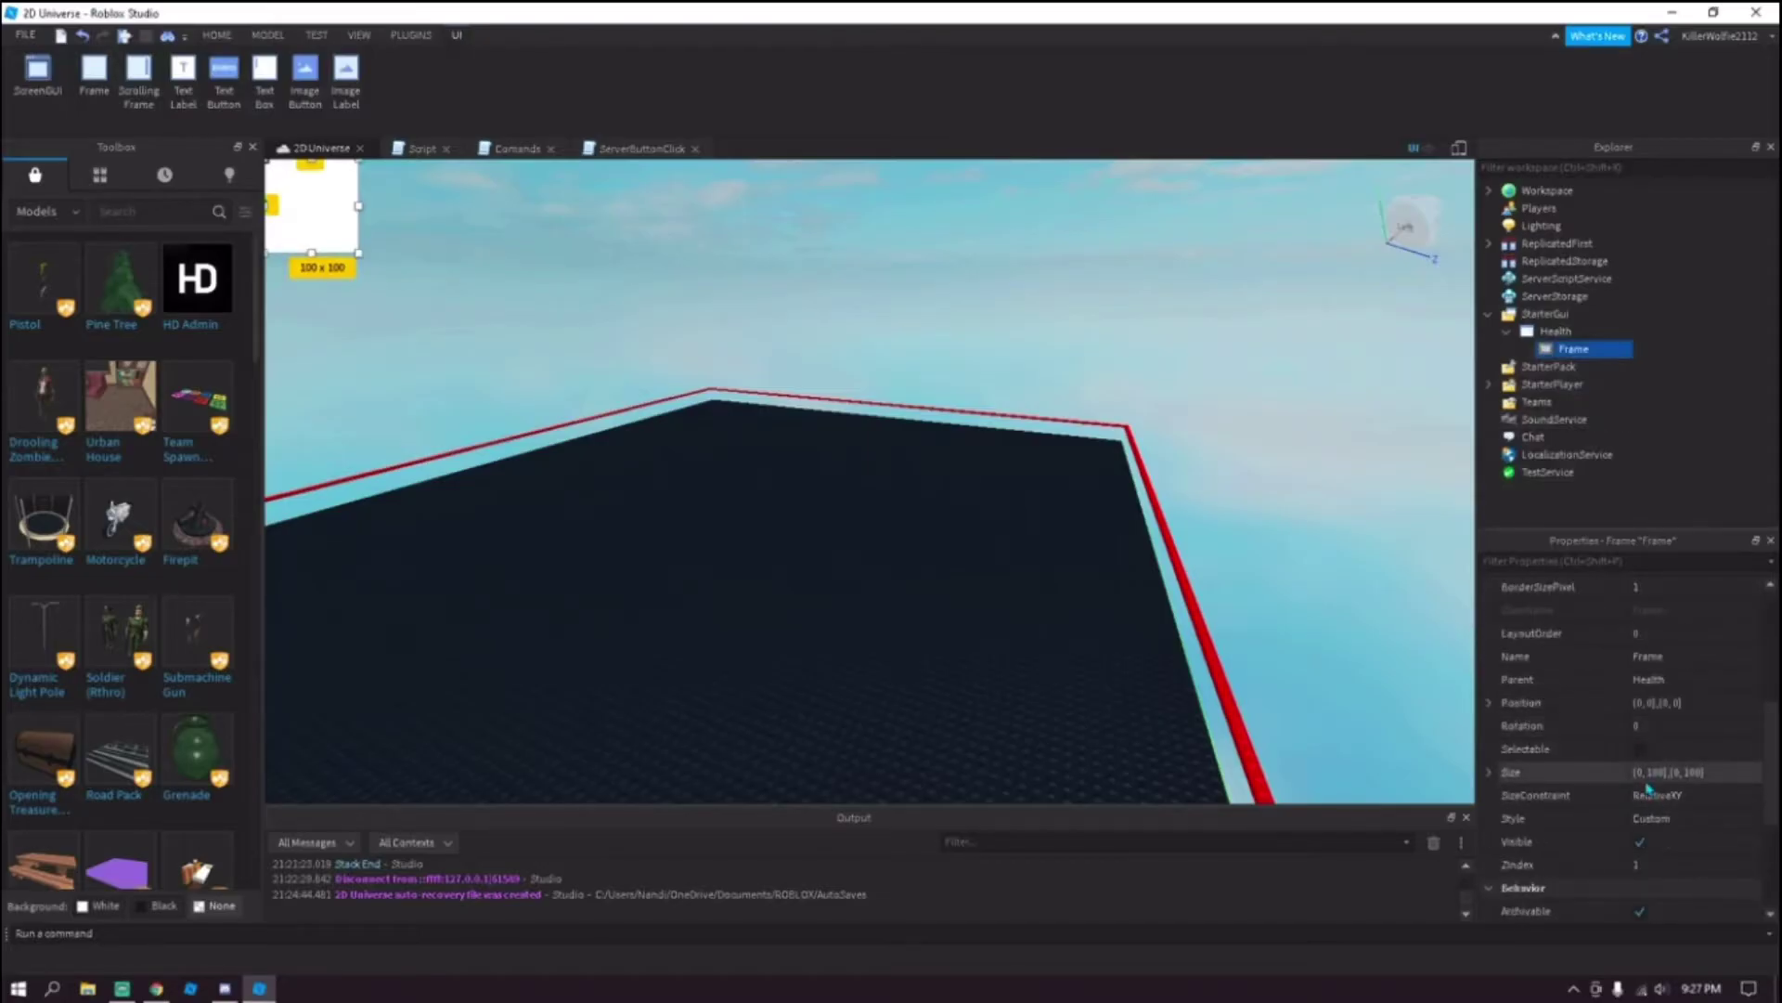
click(1641, 772)
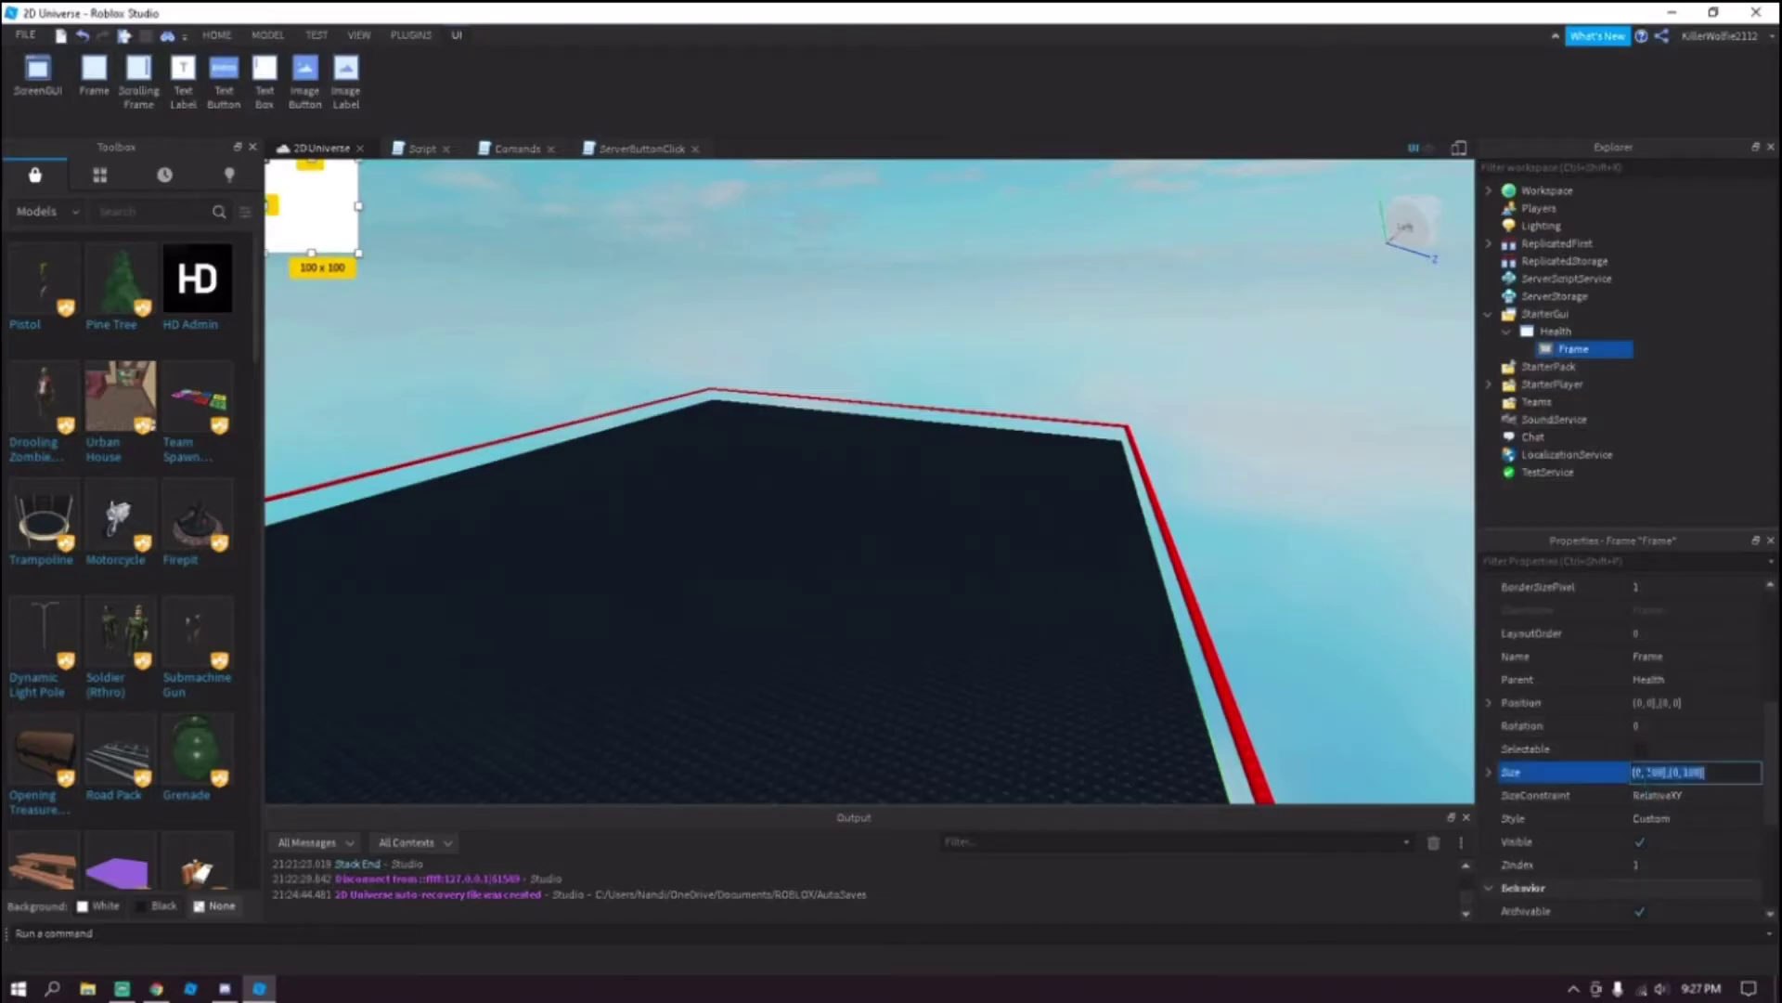
text(1)
text(, 0},{1, 0)
key(Return)
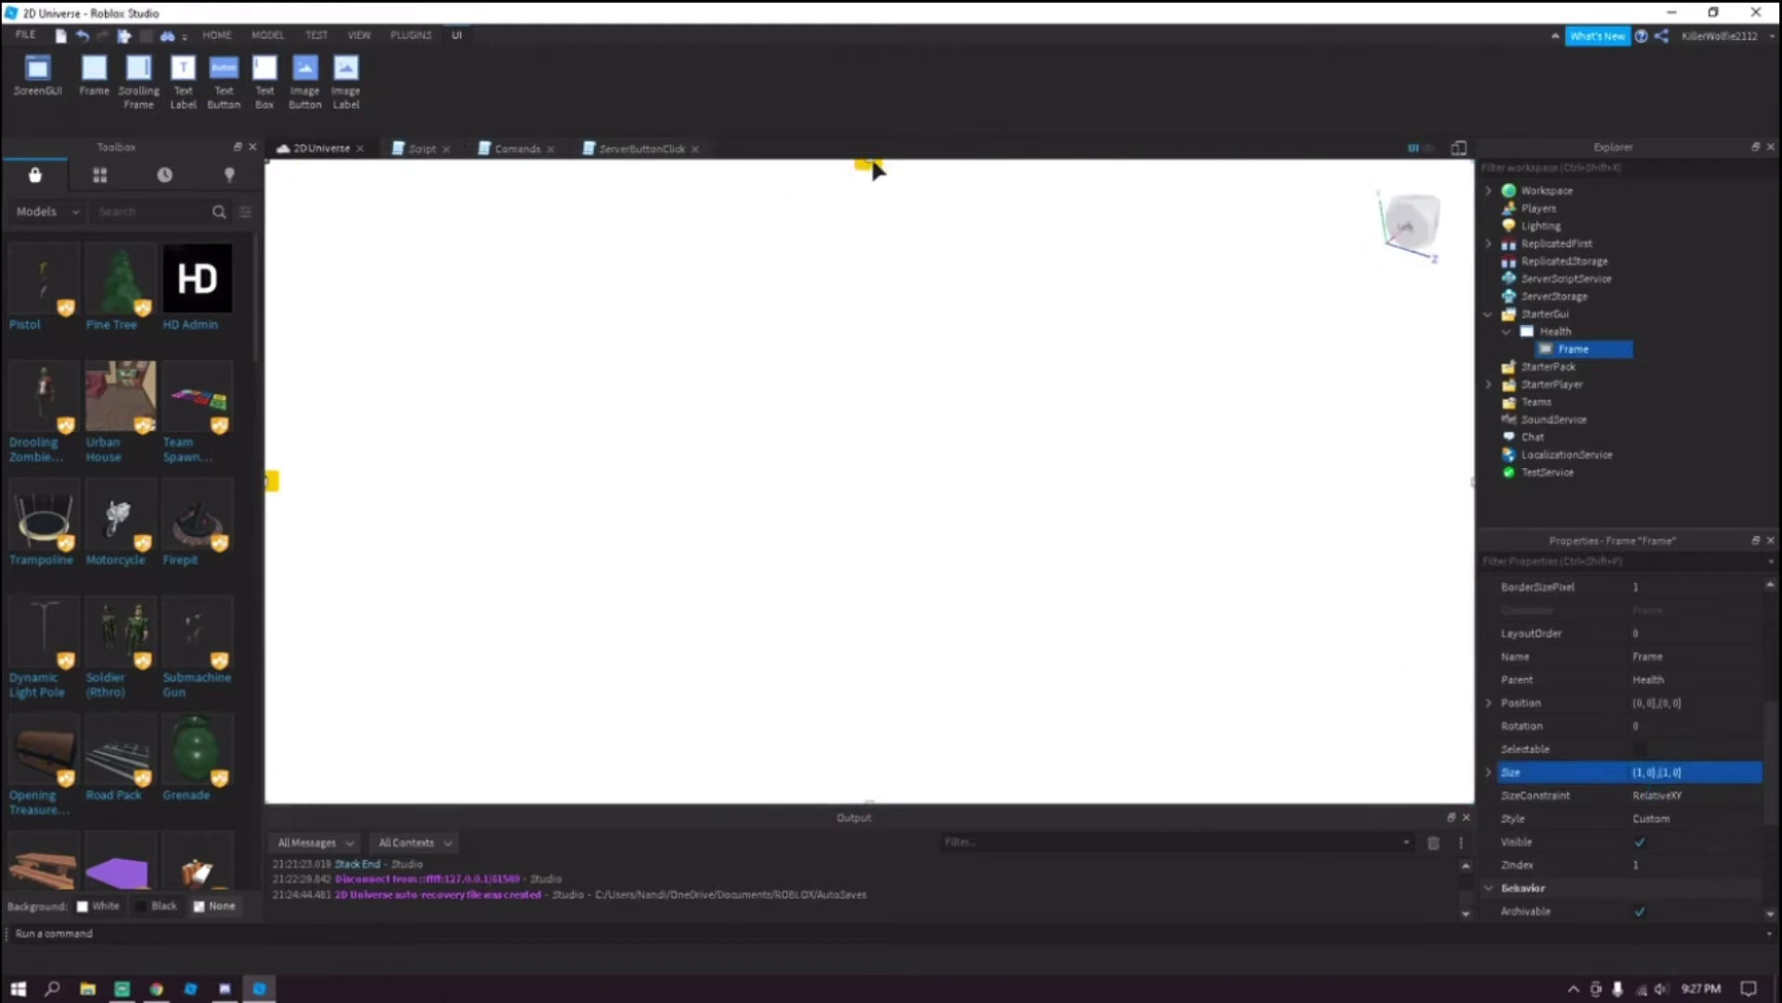
Shrink the frame to a horizontal bar about 547 x 30 pixels and centre it near the bottom of the game screen.
drag(866, 167, 938, 631)
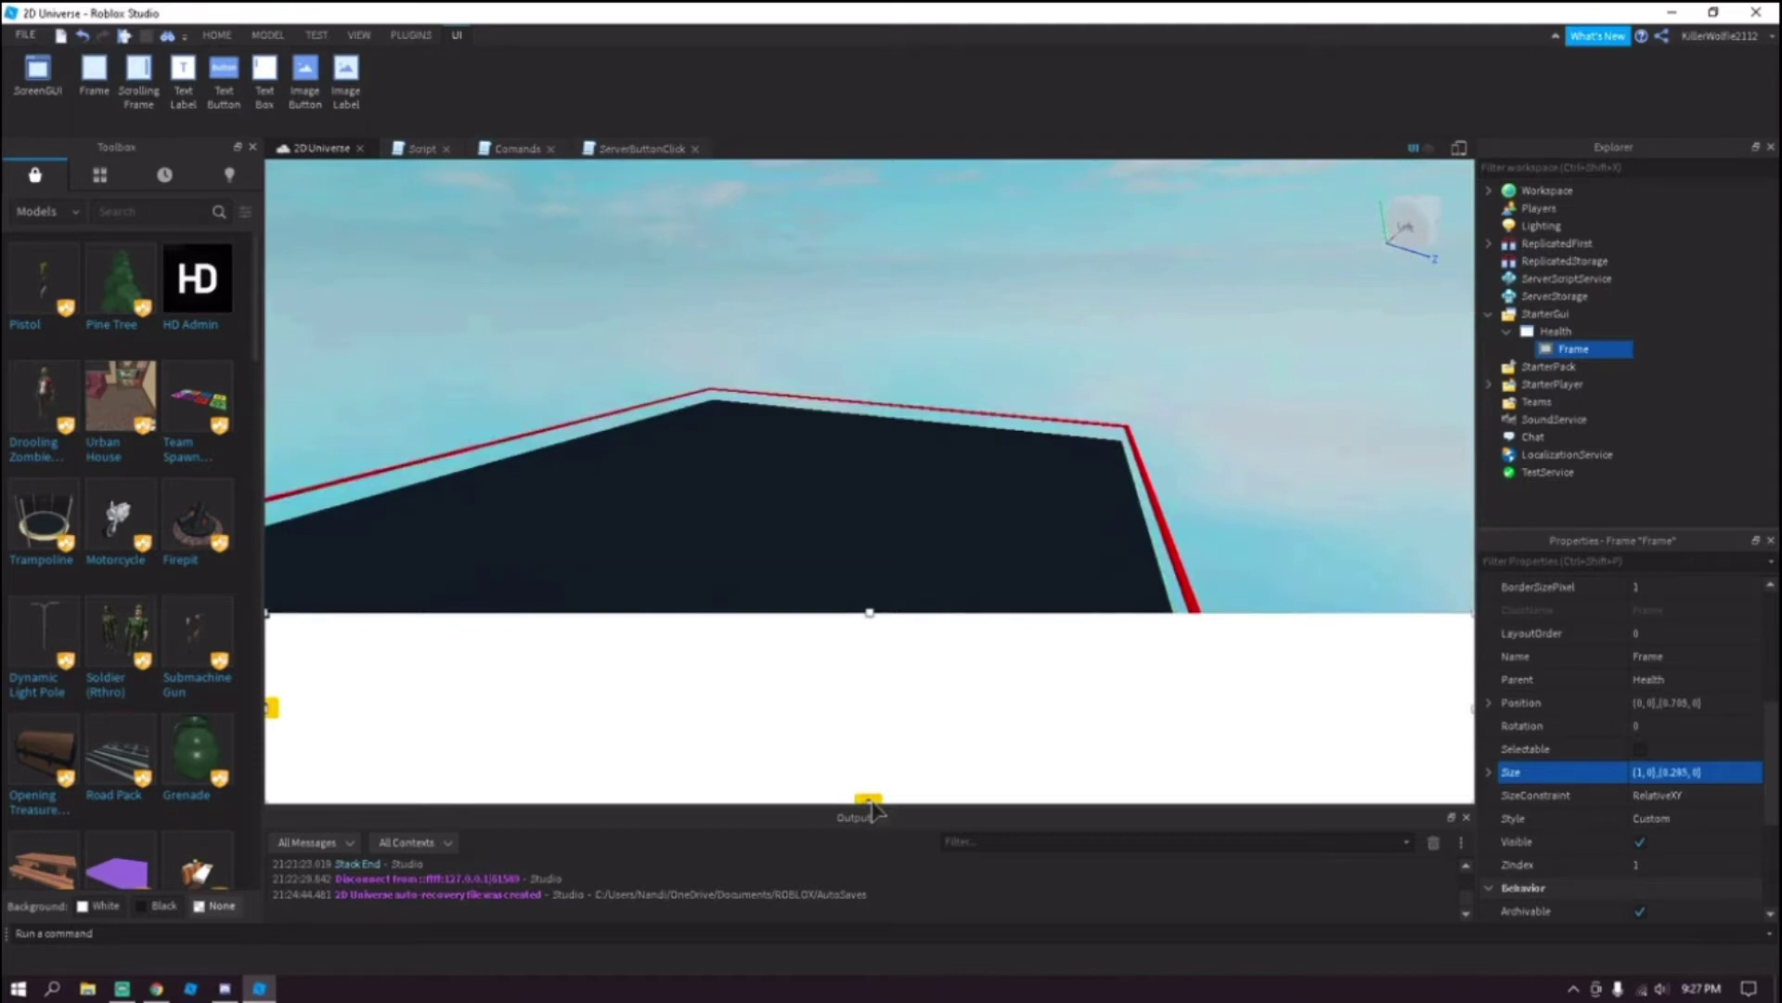
drag(871, 799, 868, 638)
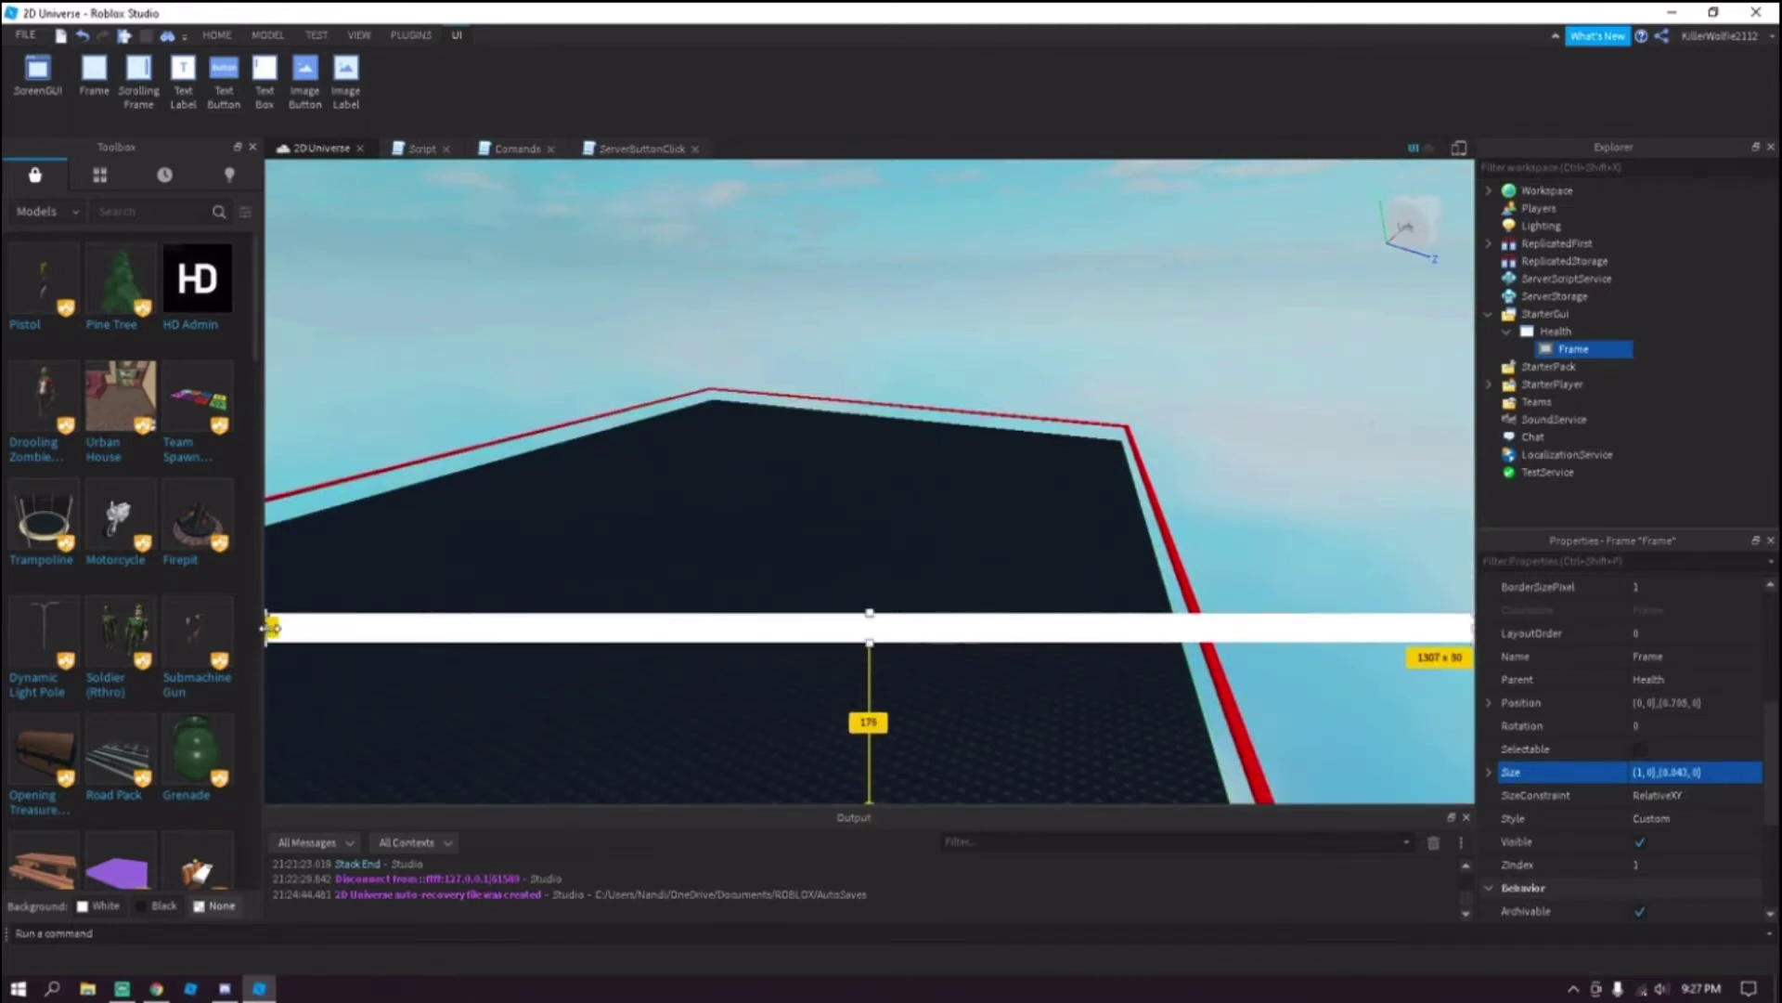
drag(270, 628, 1050, 648)
drag(1309, 622, 927, 739)
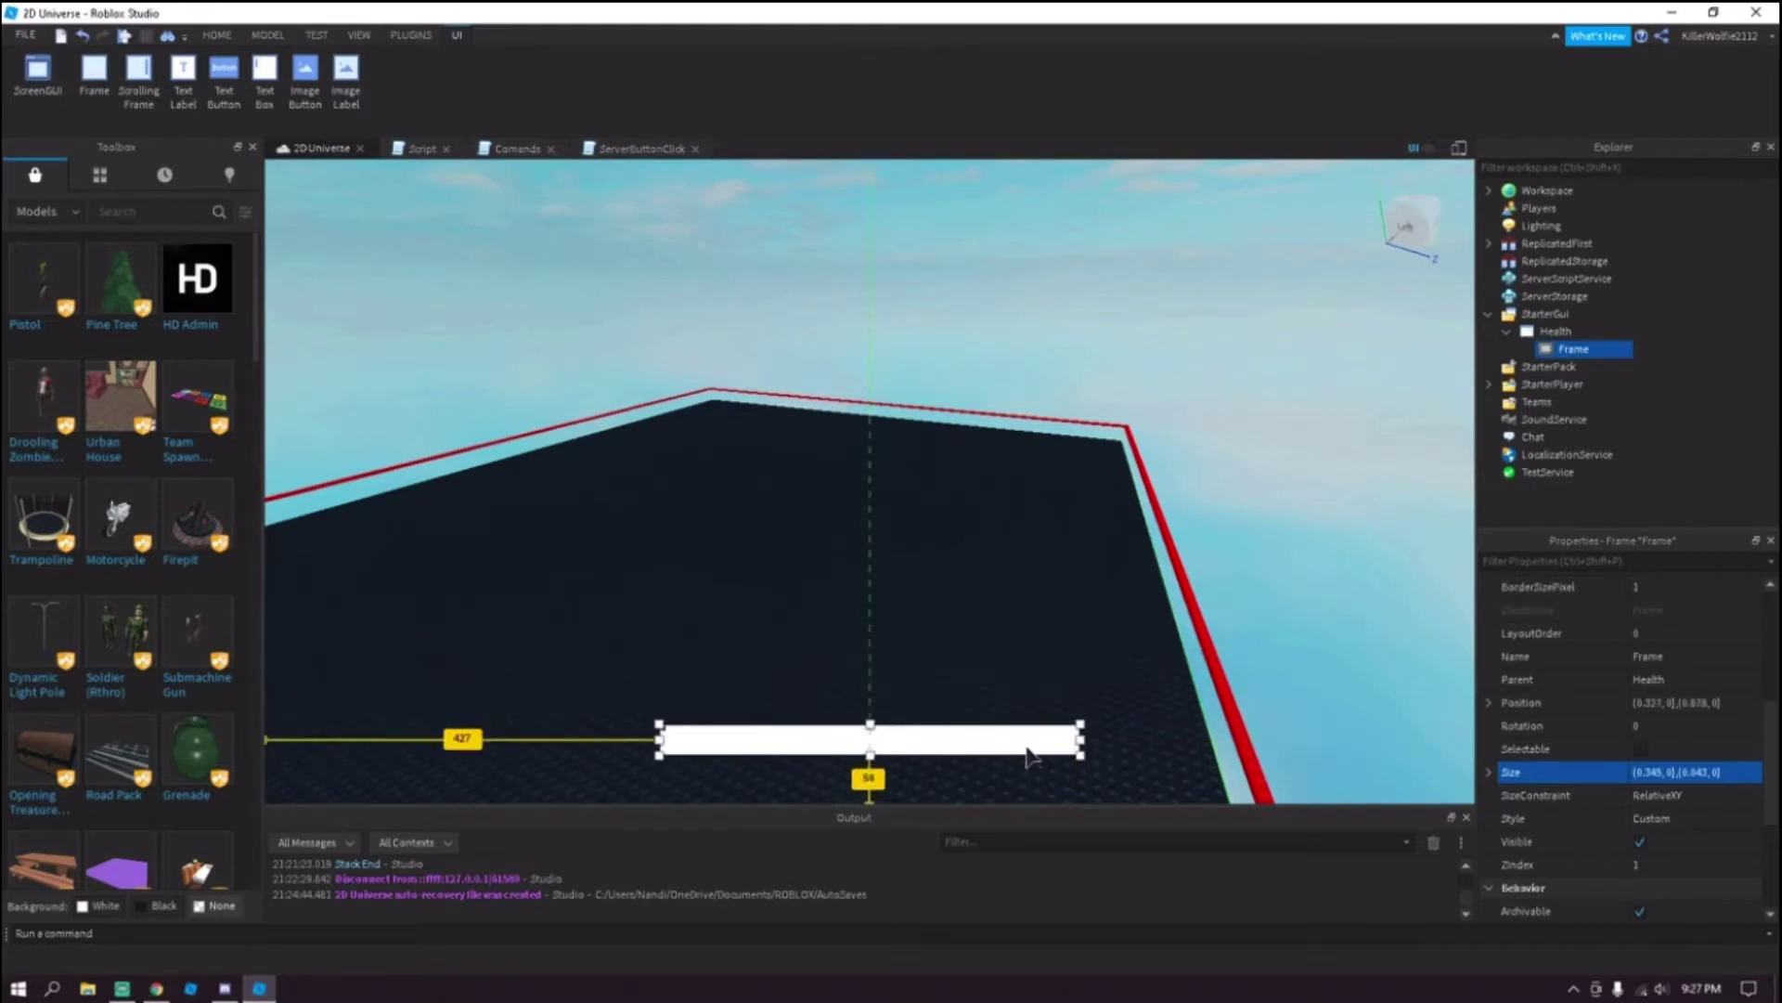
click(1114, 750)
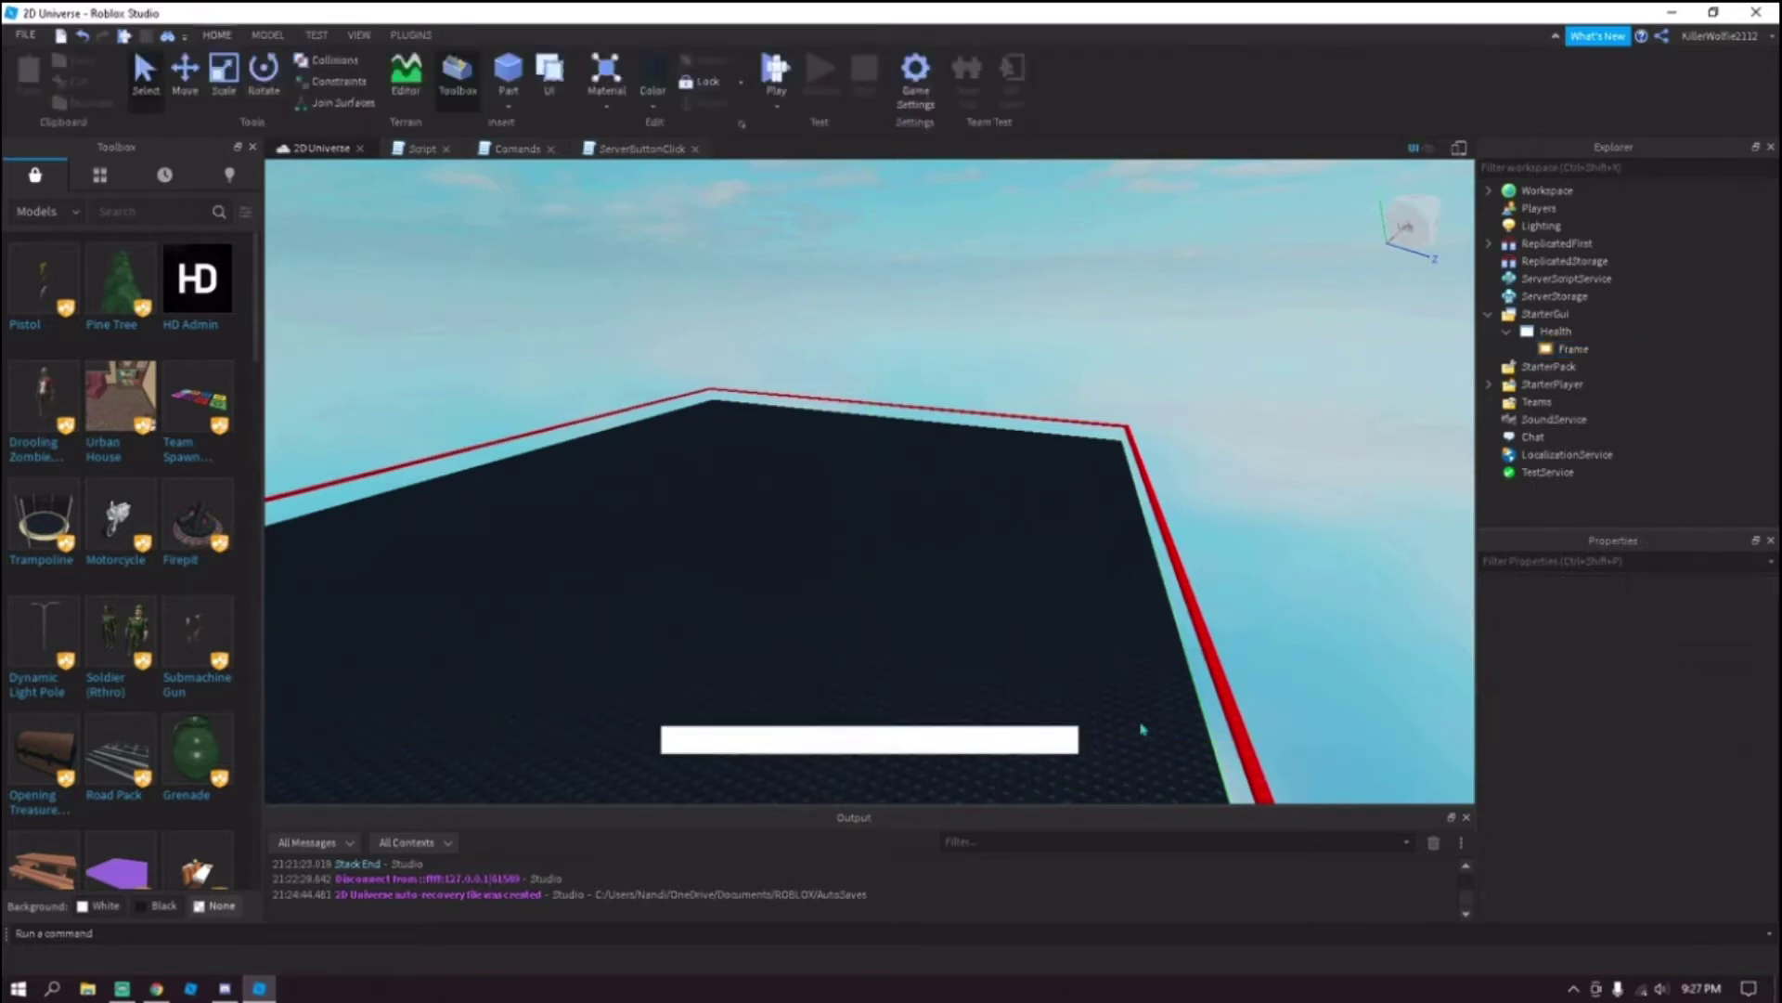
click(1576, 350)
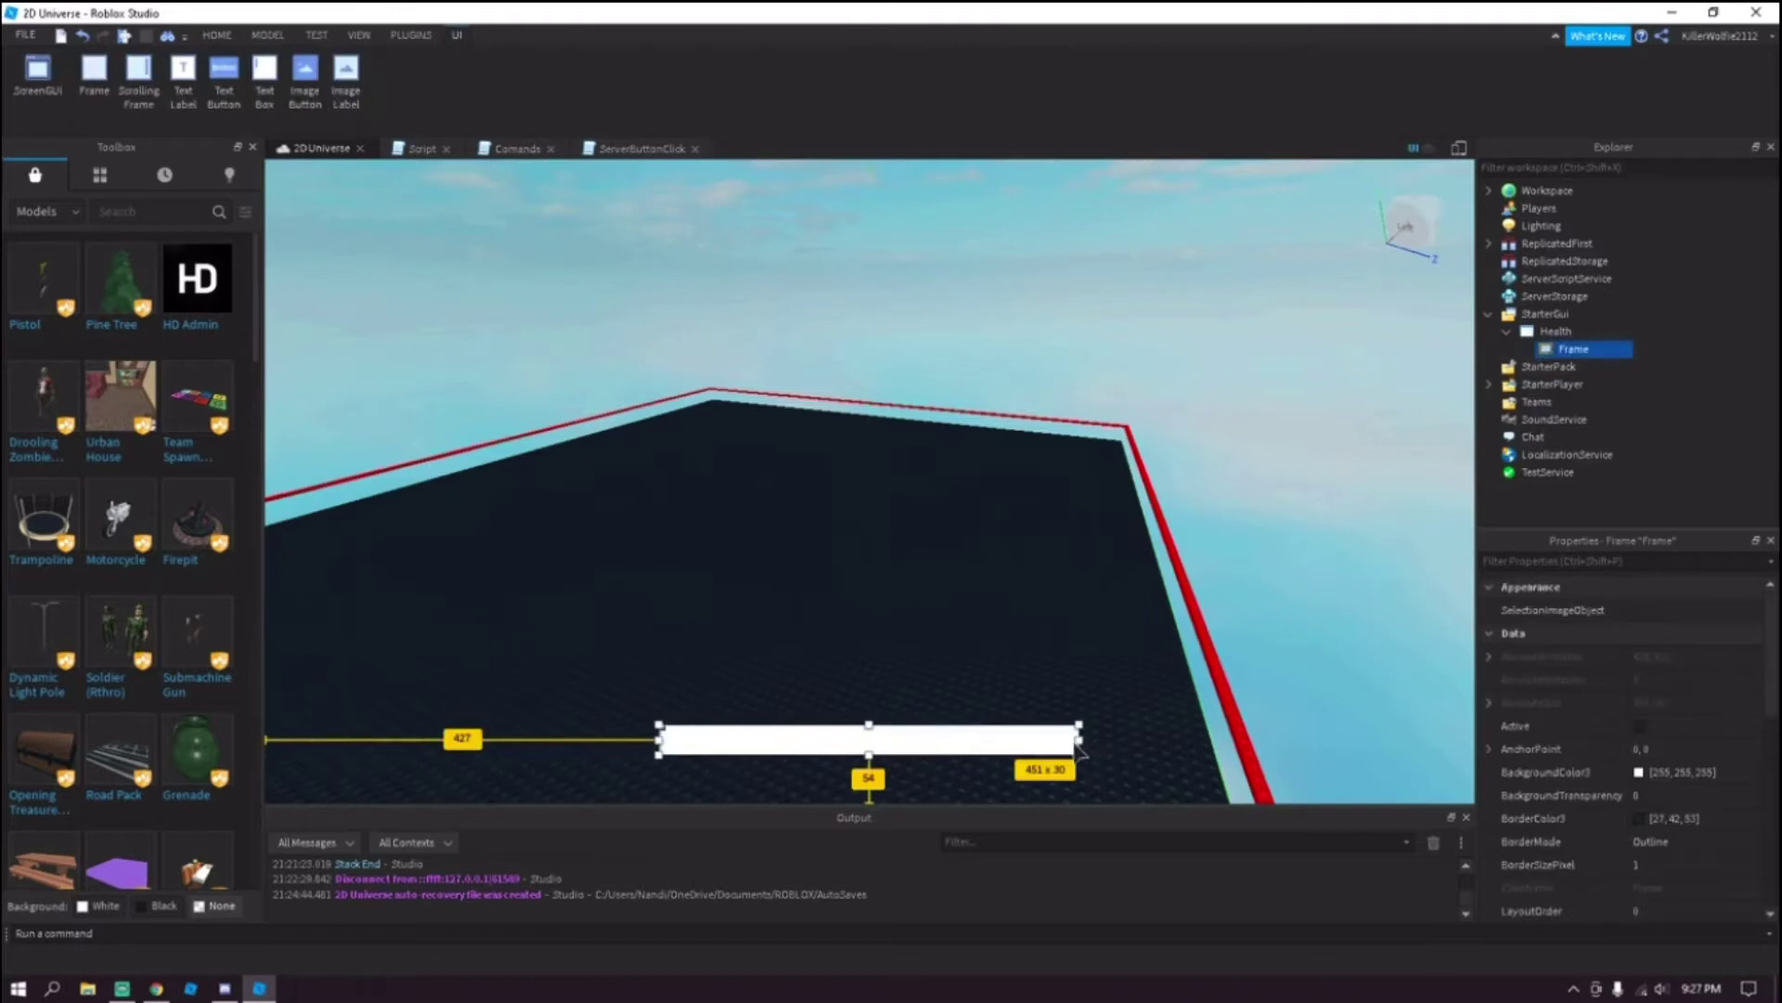
drag(1079, 740, 1037, 752)
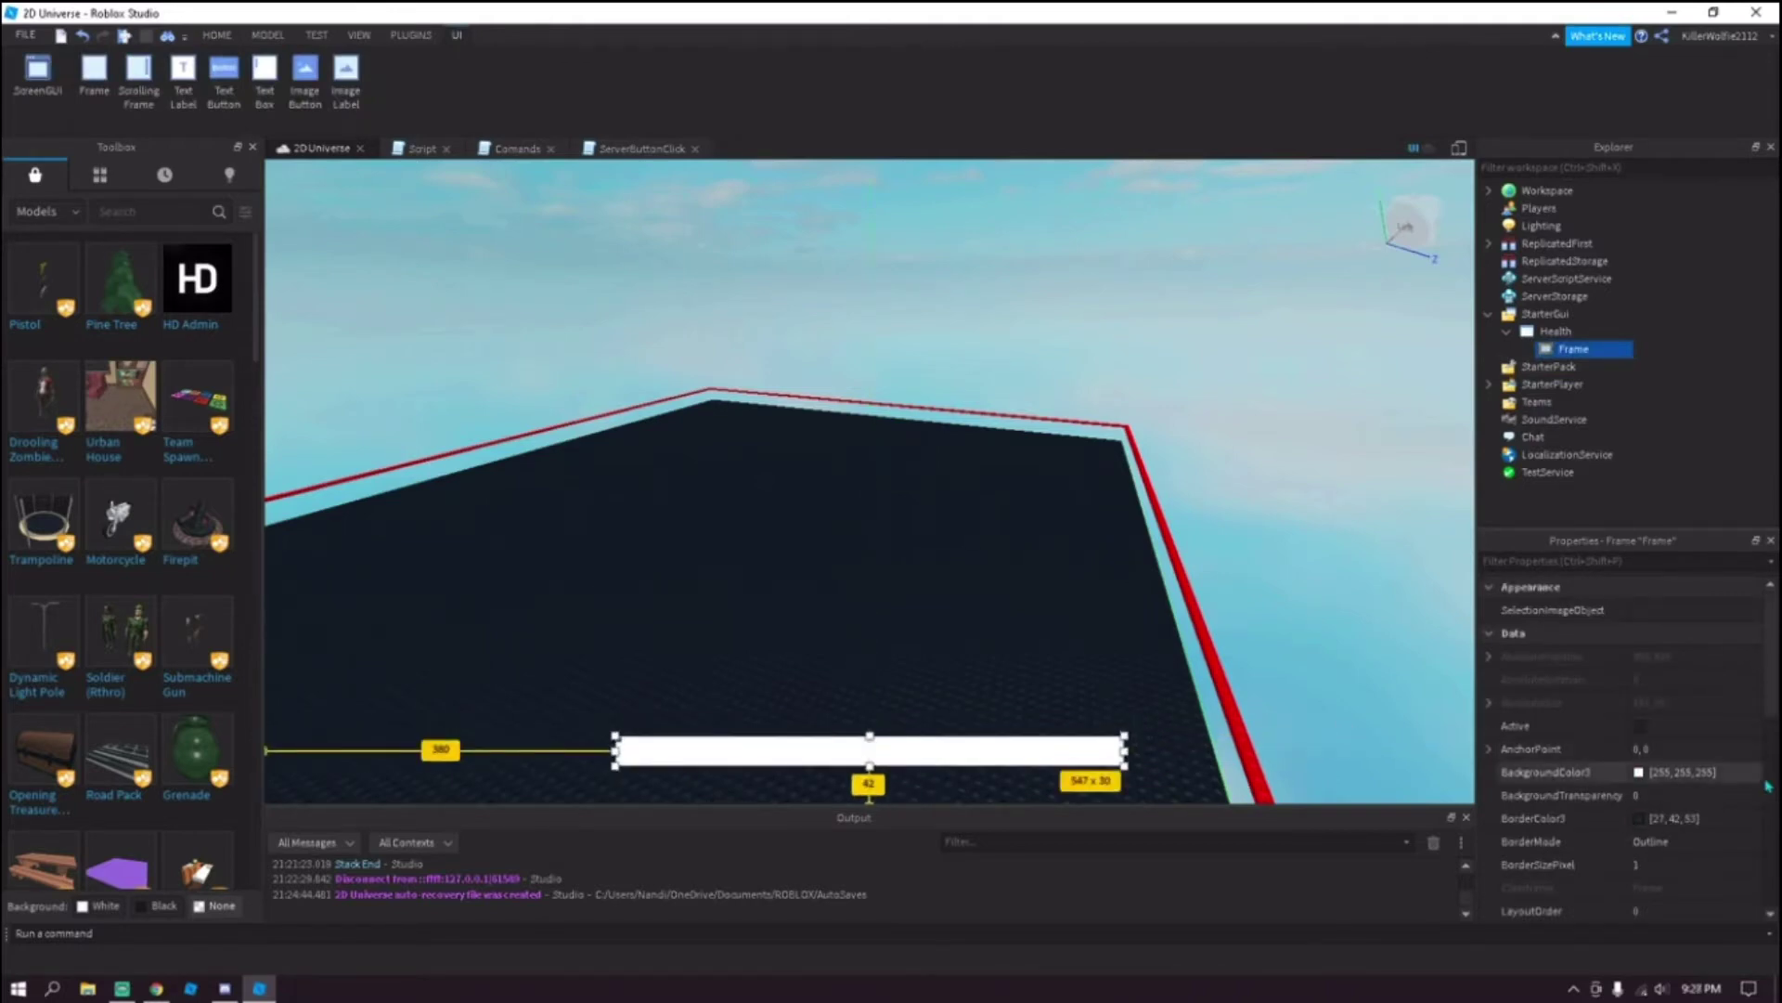
Rename the frame as Main and add a child Frame inside it.
double_click(1577, 352)
text(Main)
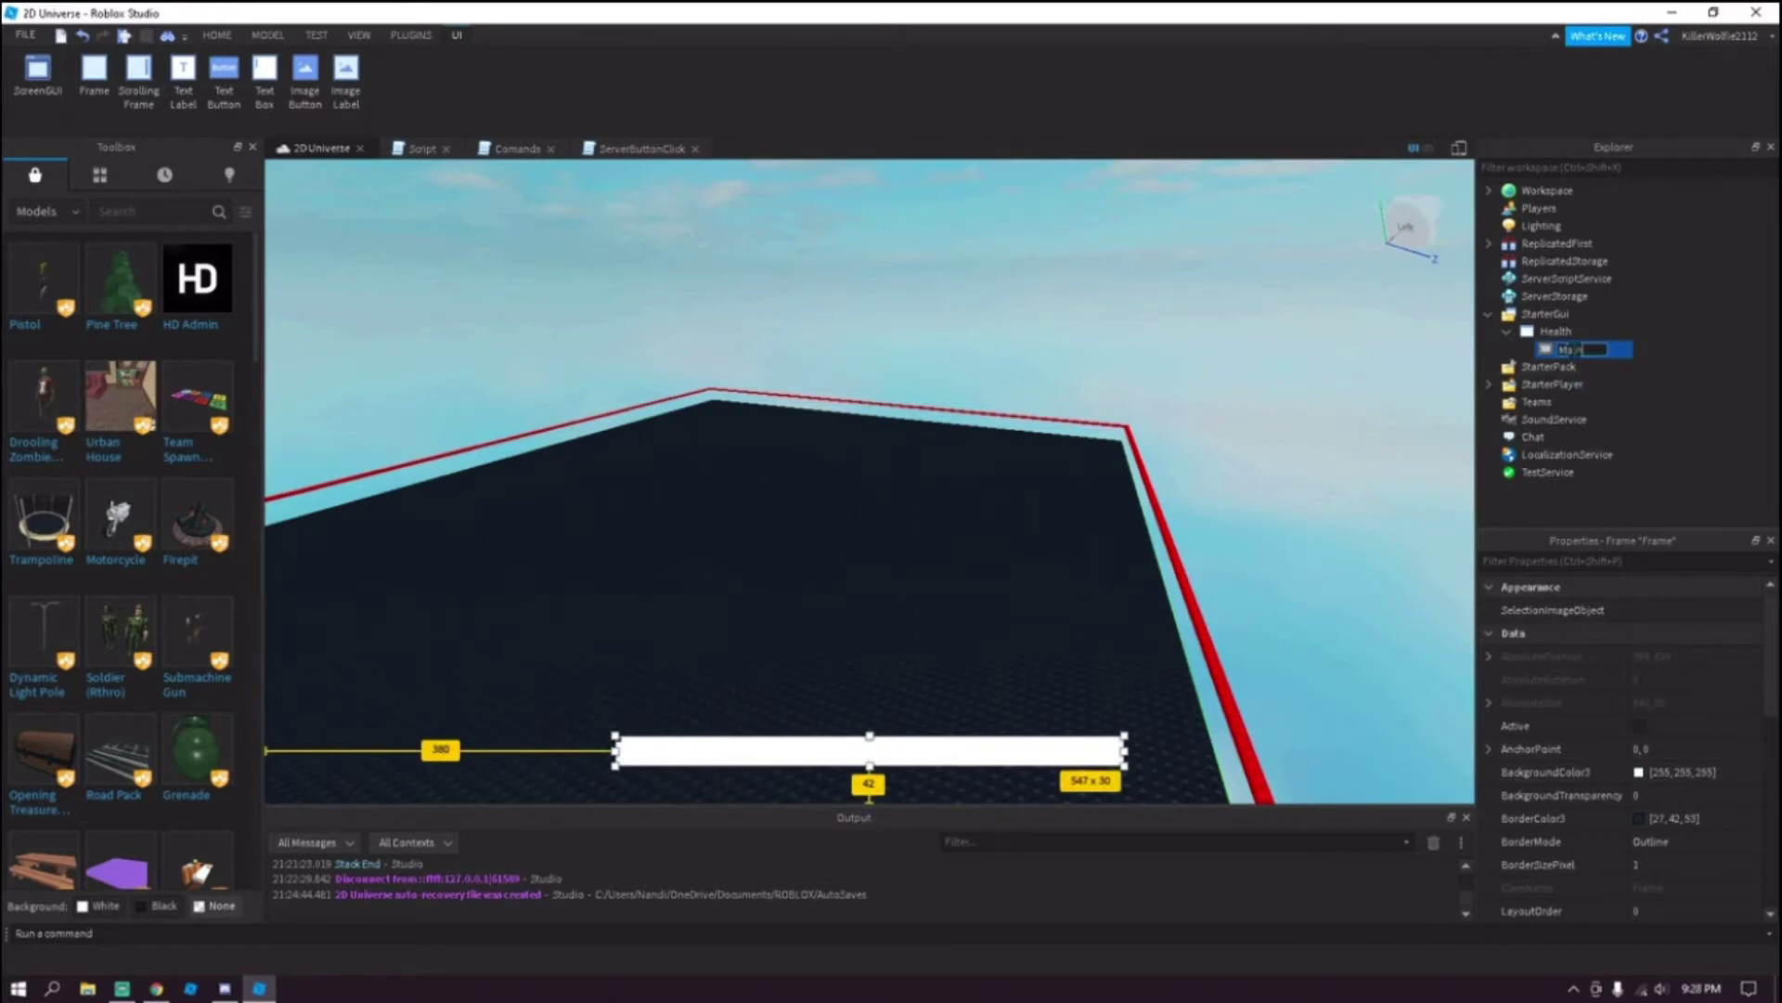
key(Return)
click(1606, 349)
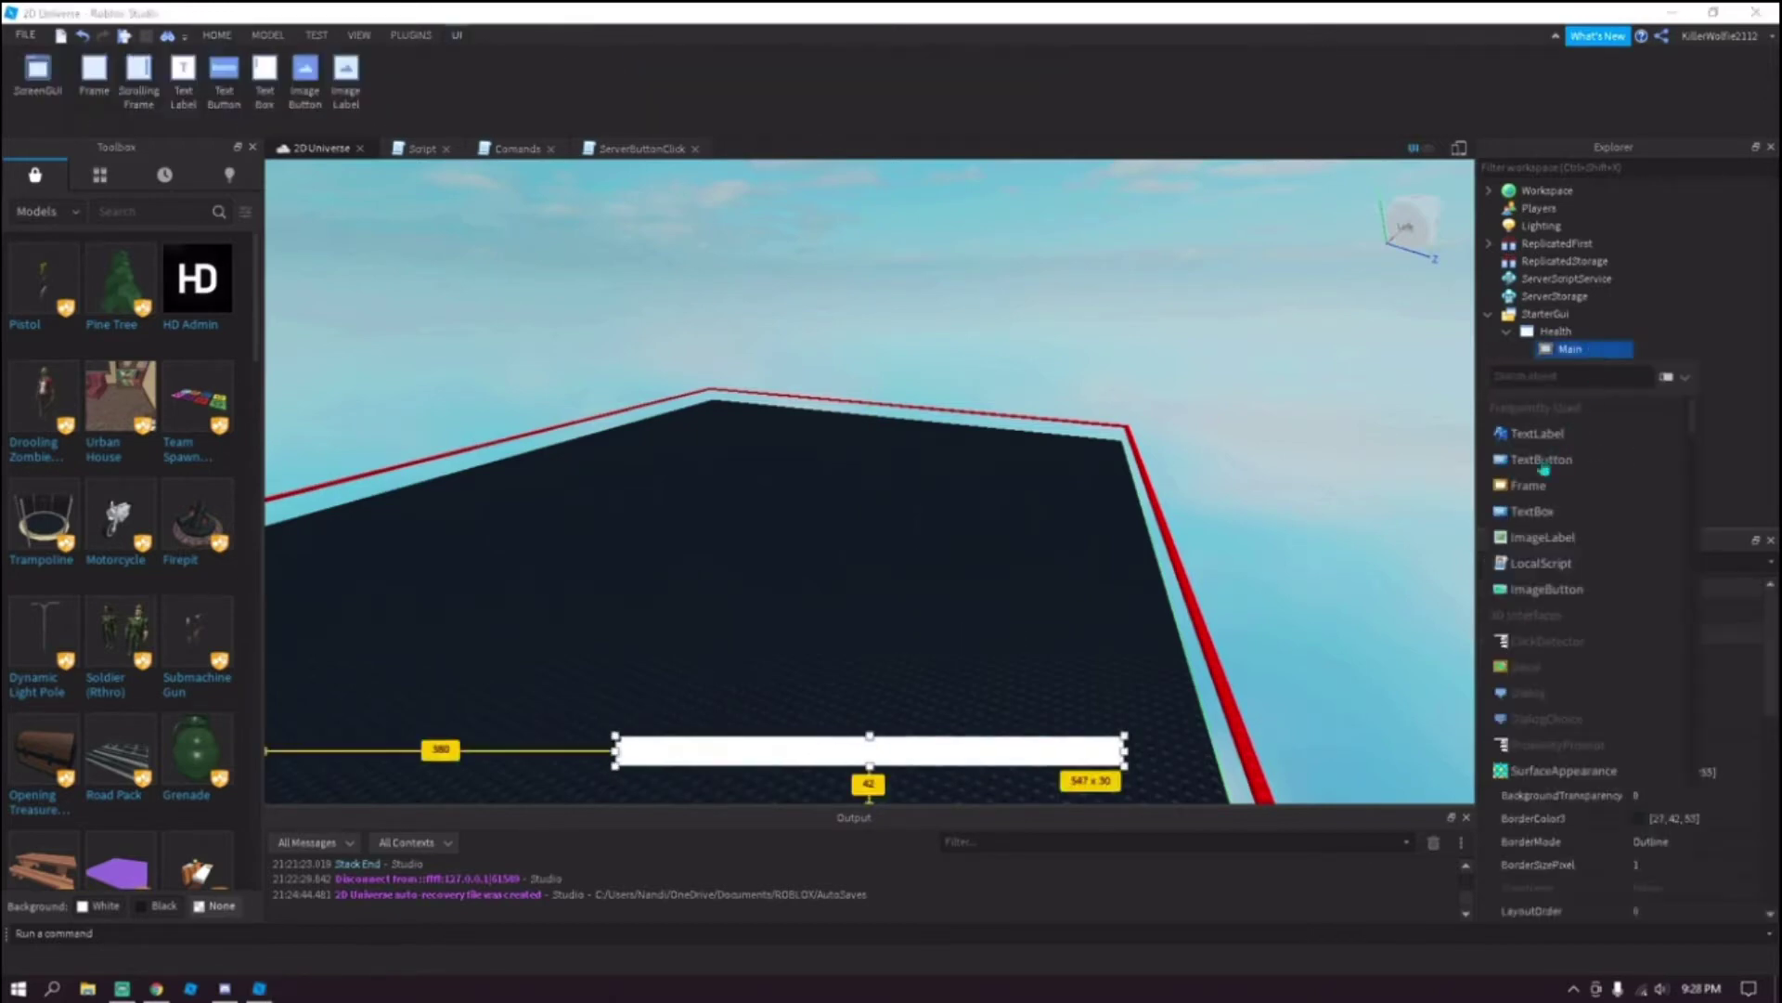
click(1544, 490)
scroll(1662, 799, down, 3)
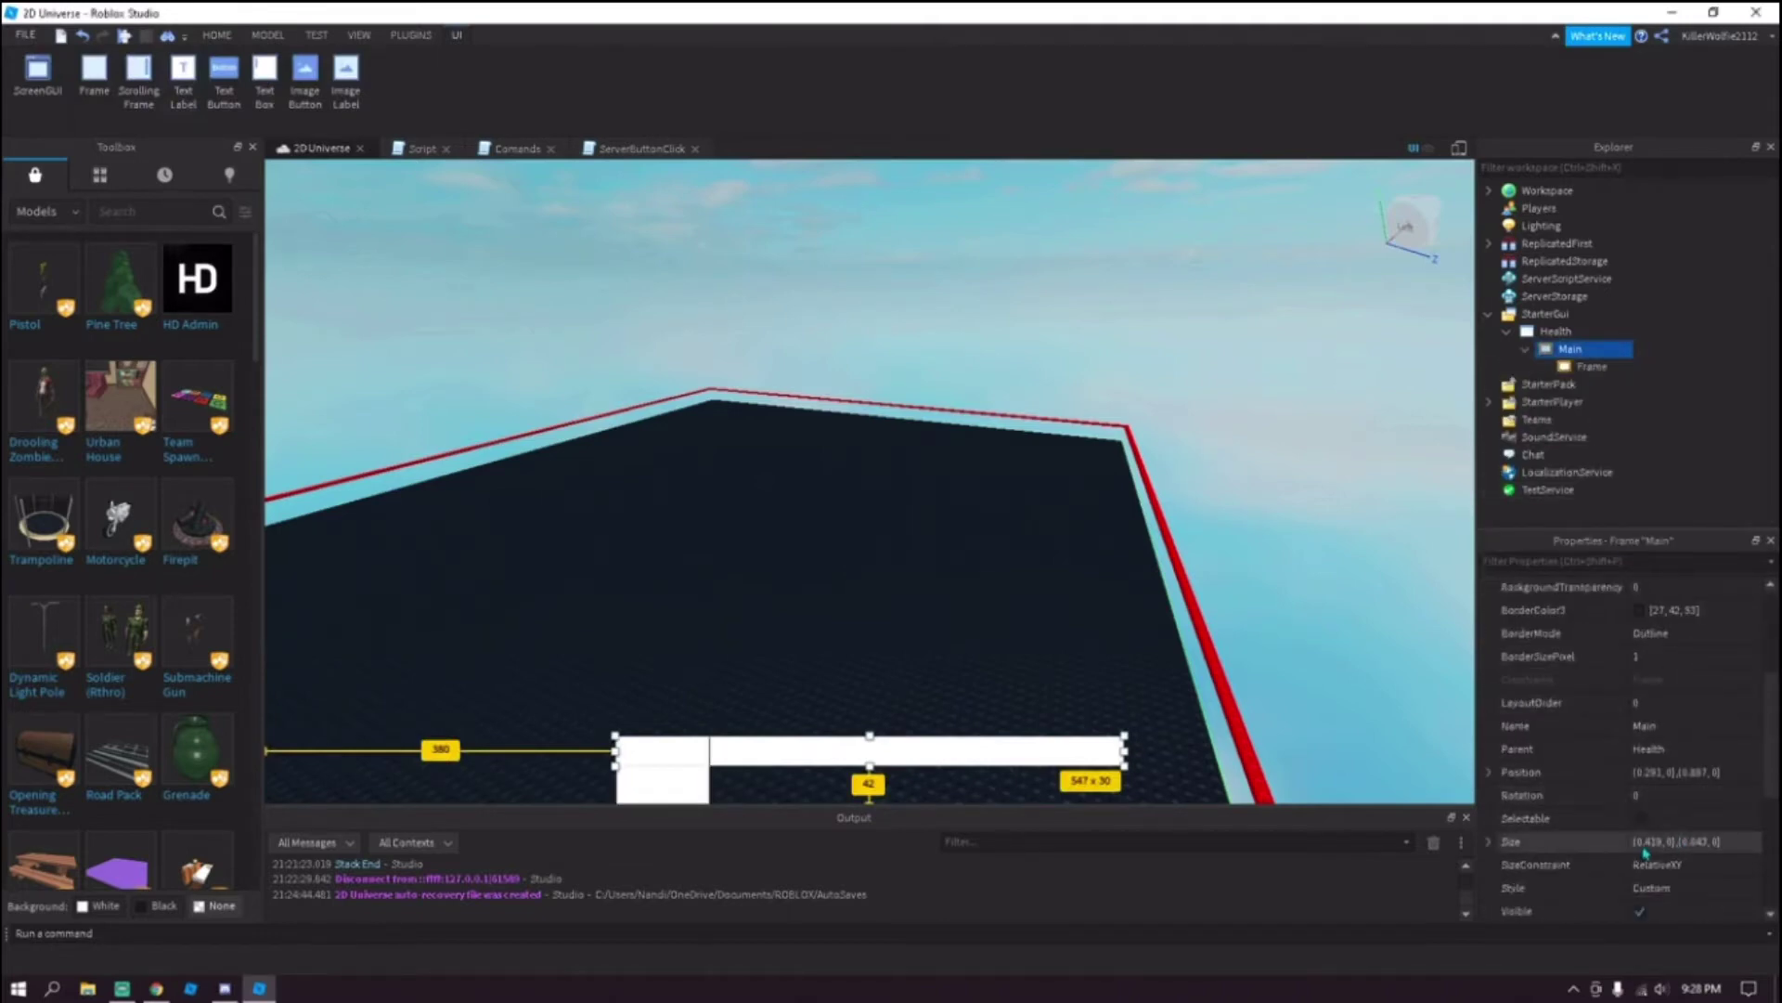
click(1671, 842)
text(1)
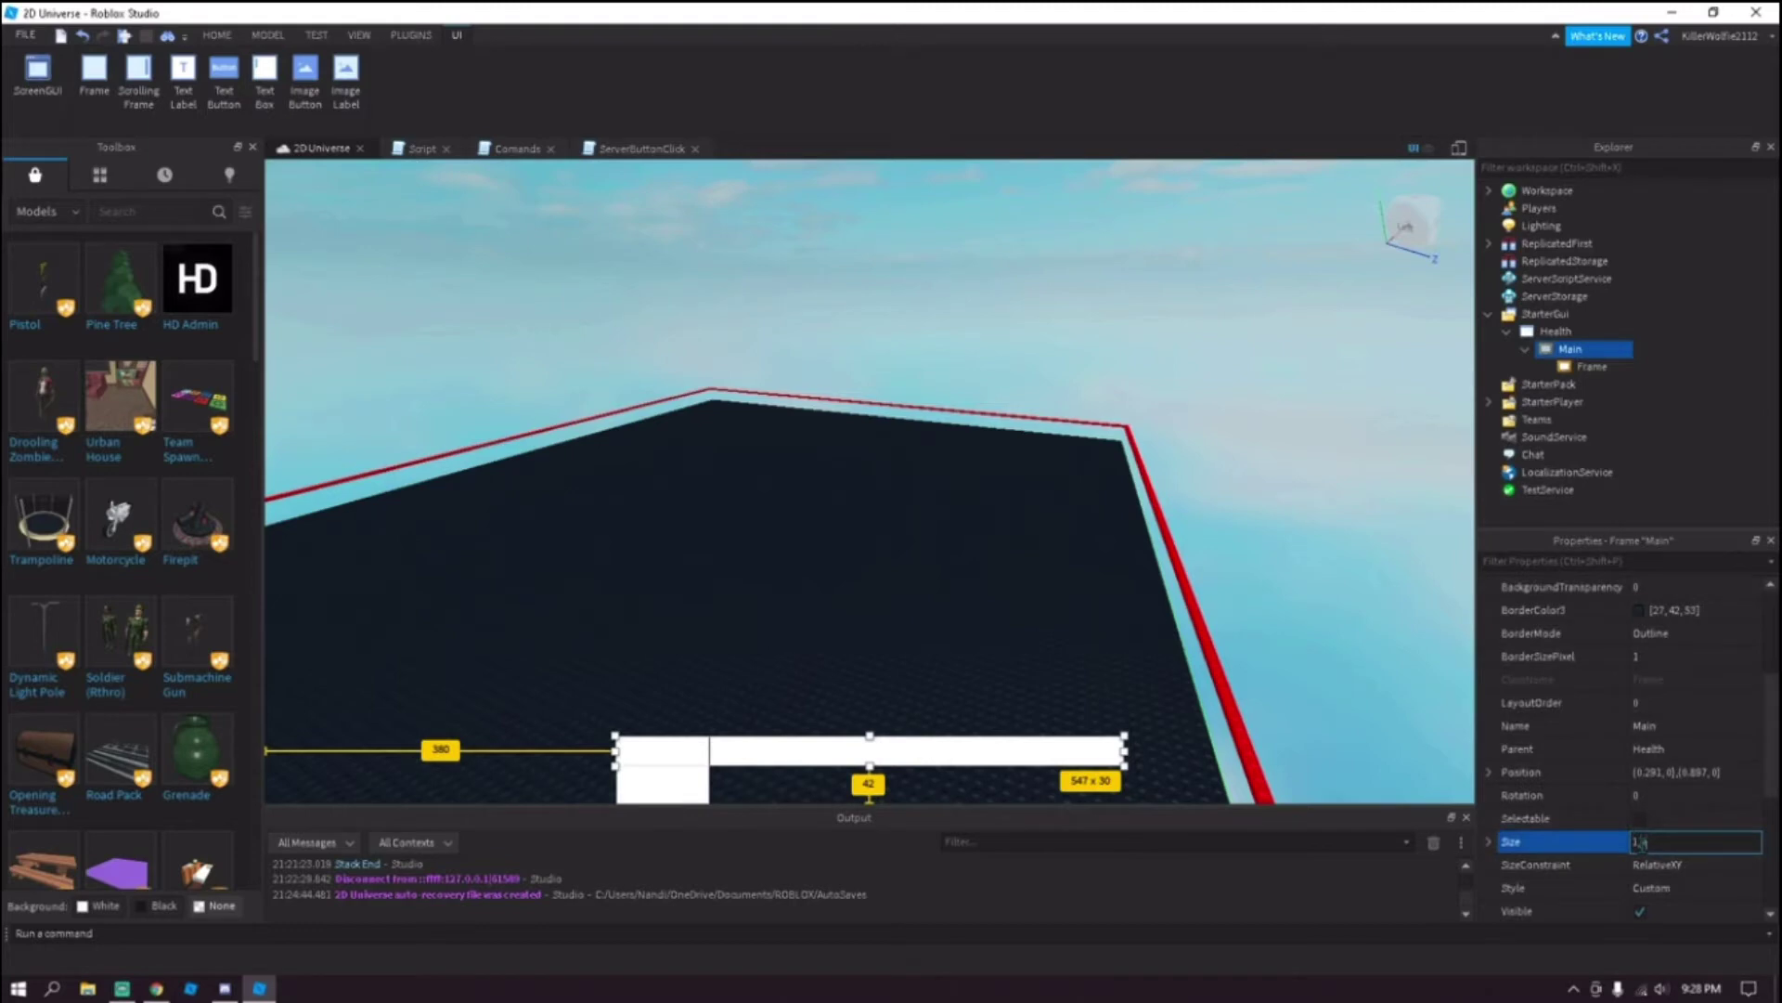
text(, 0},{1, 0)
key(Return)
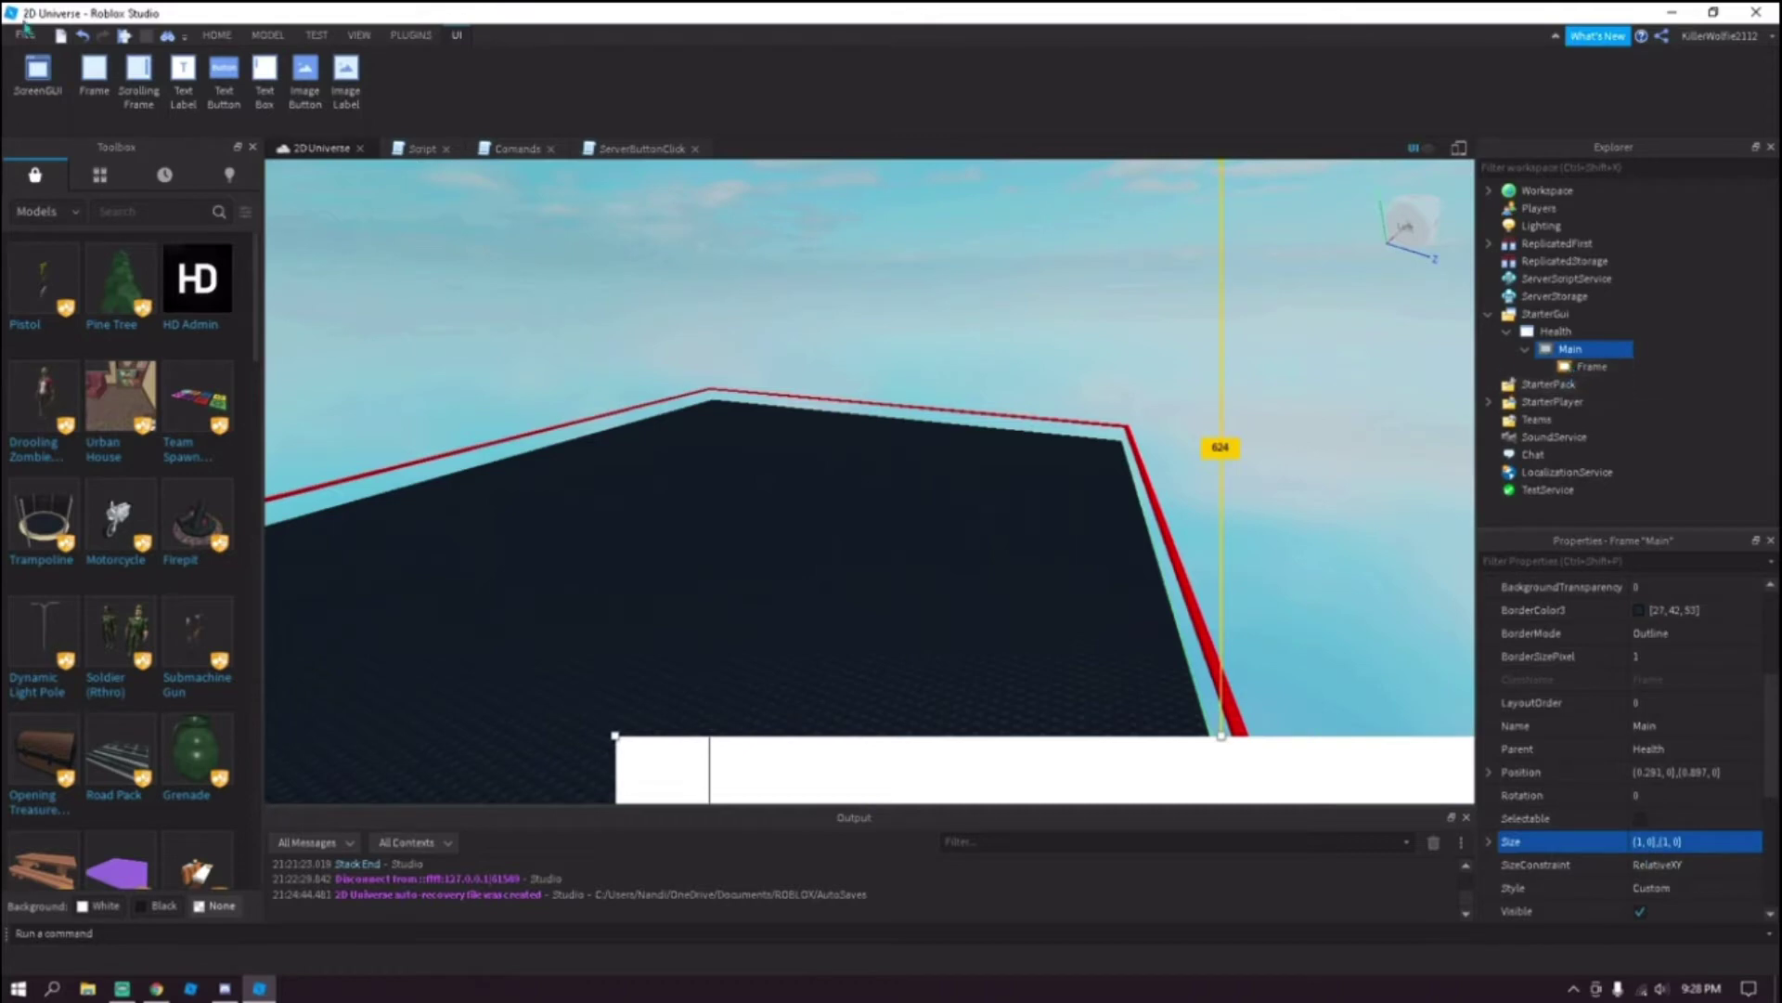
key(ctrl+z)
Set the size of the child Frame inside Main to {1, 0},{1, 0}.
click(1602, 370)
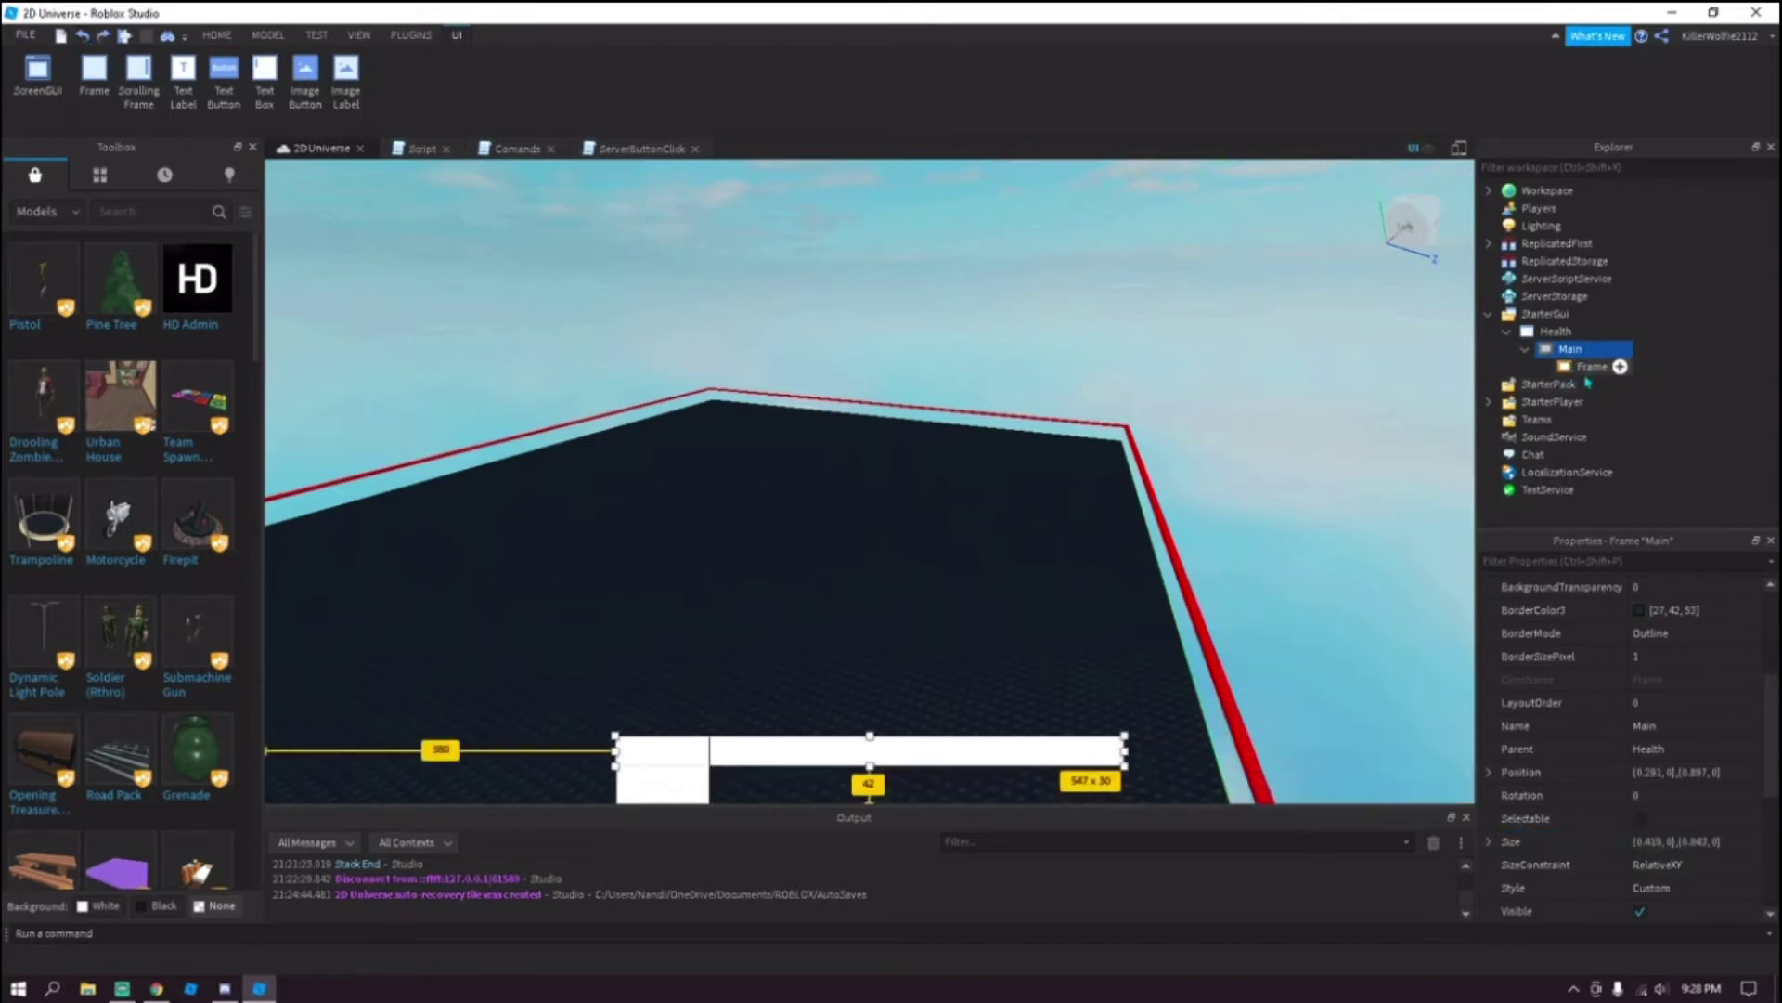
click(1676, 842)
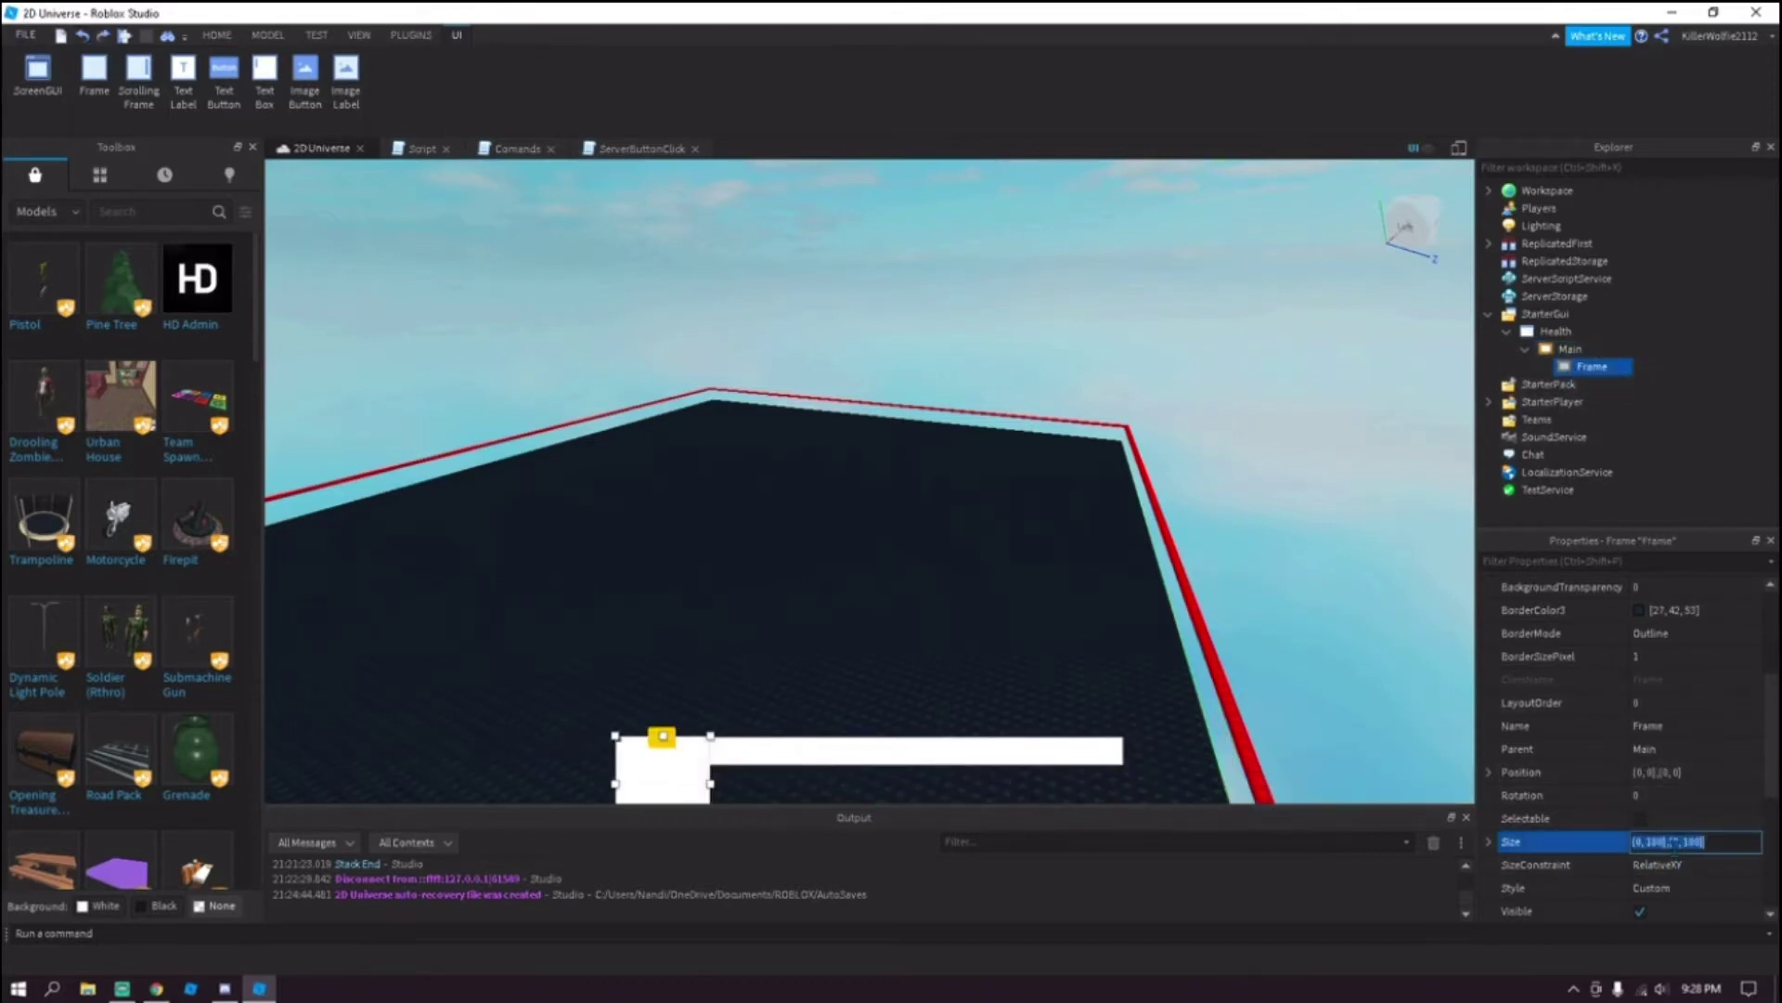
text(1)
key(Return)
Try to give the child Frame inside Main a light green background colour.
scroll(1669, 732, up, 1)
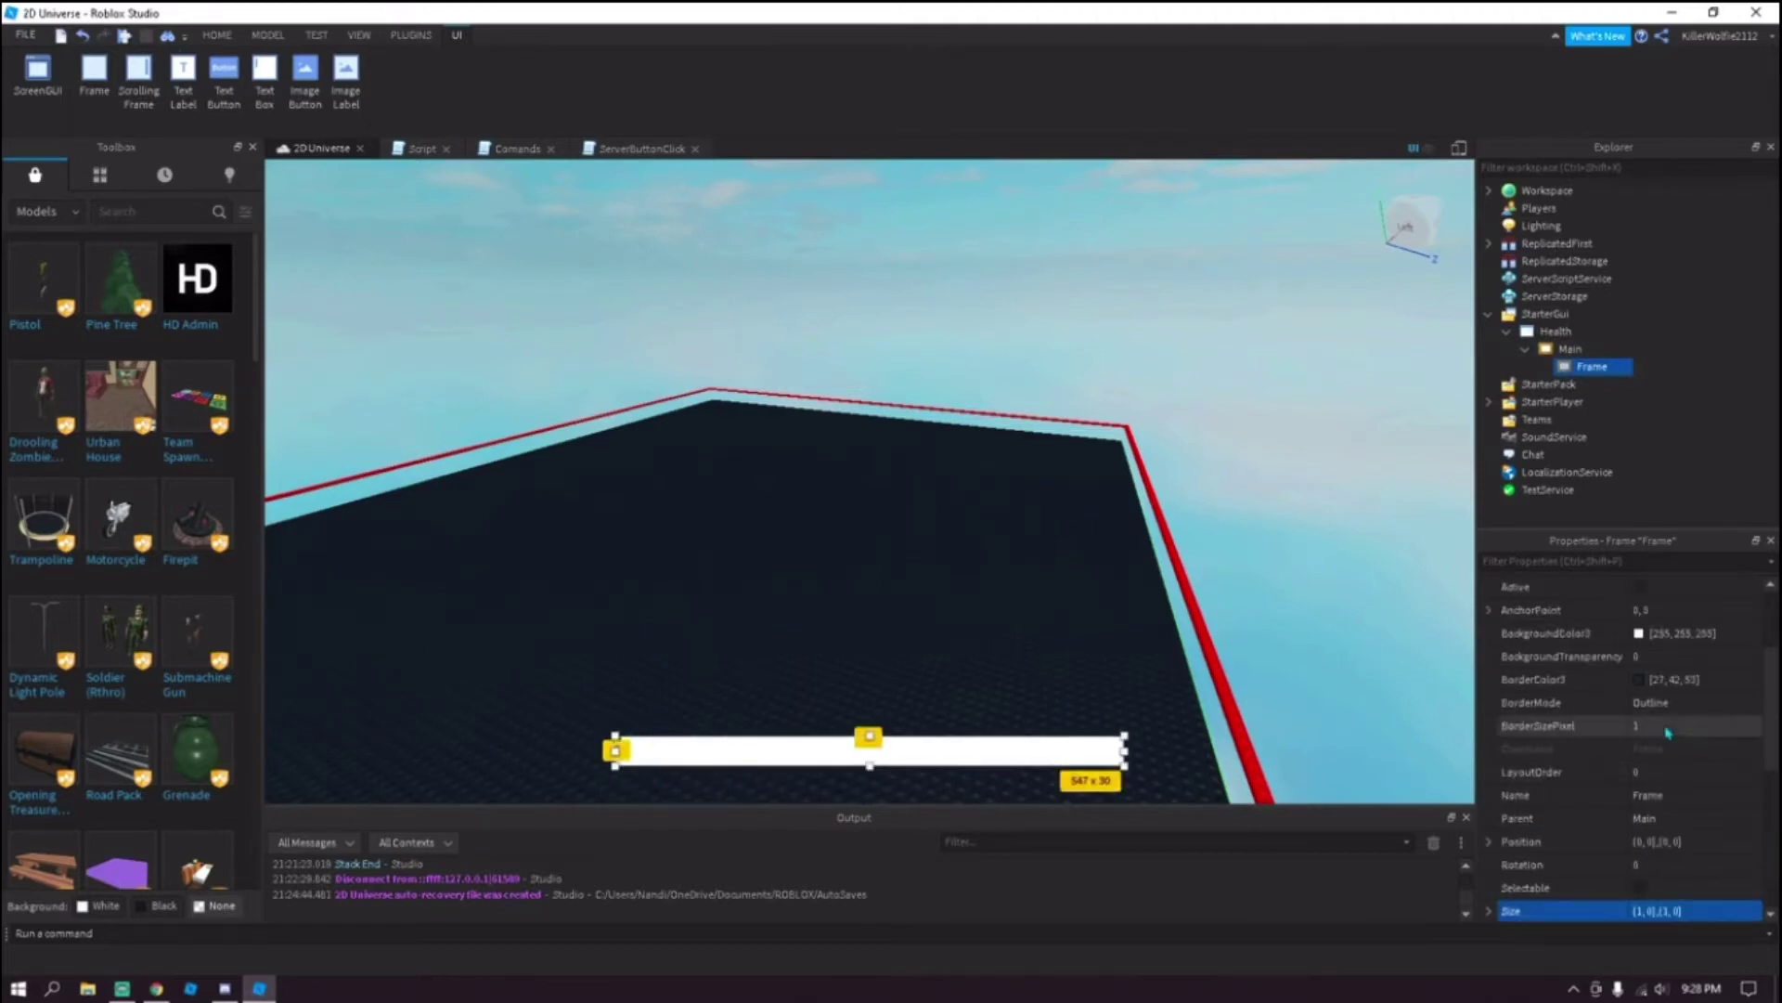
click(1639, 635)
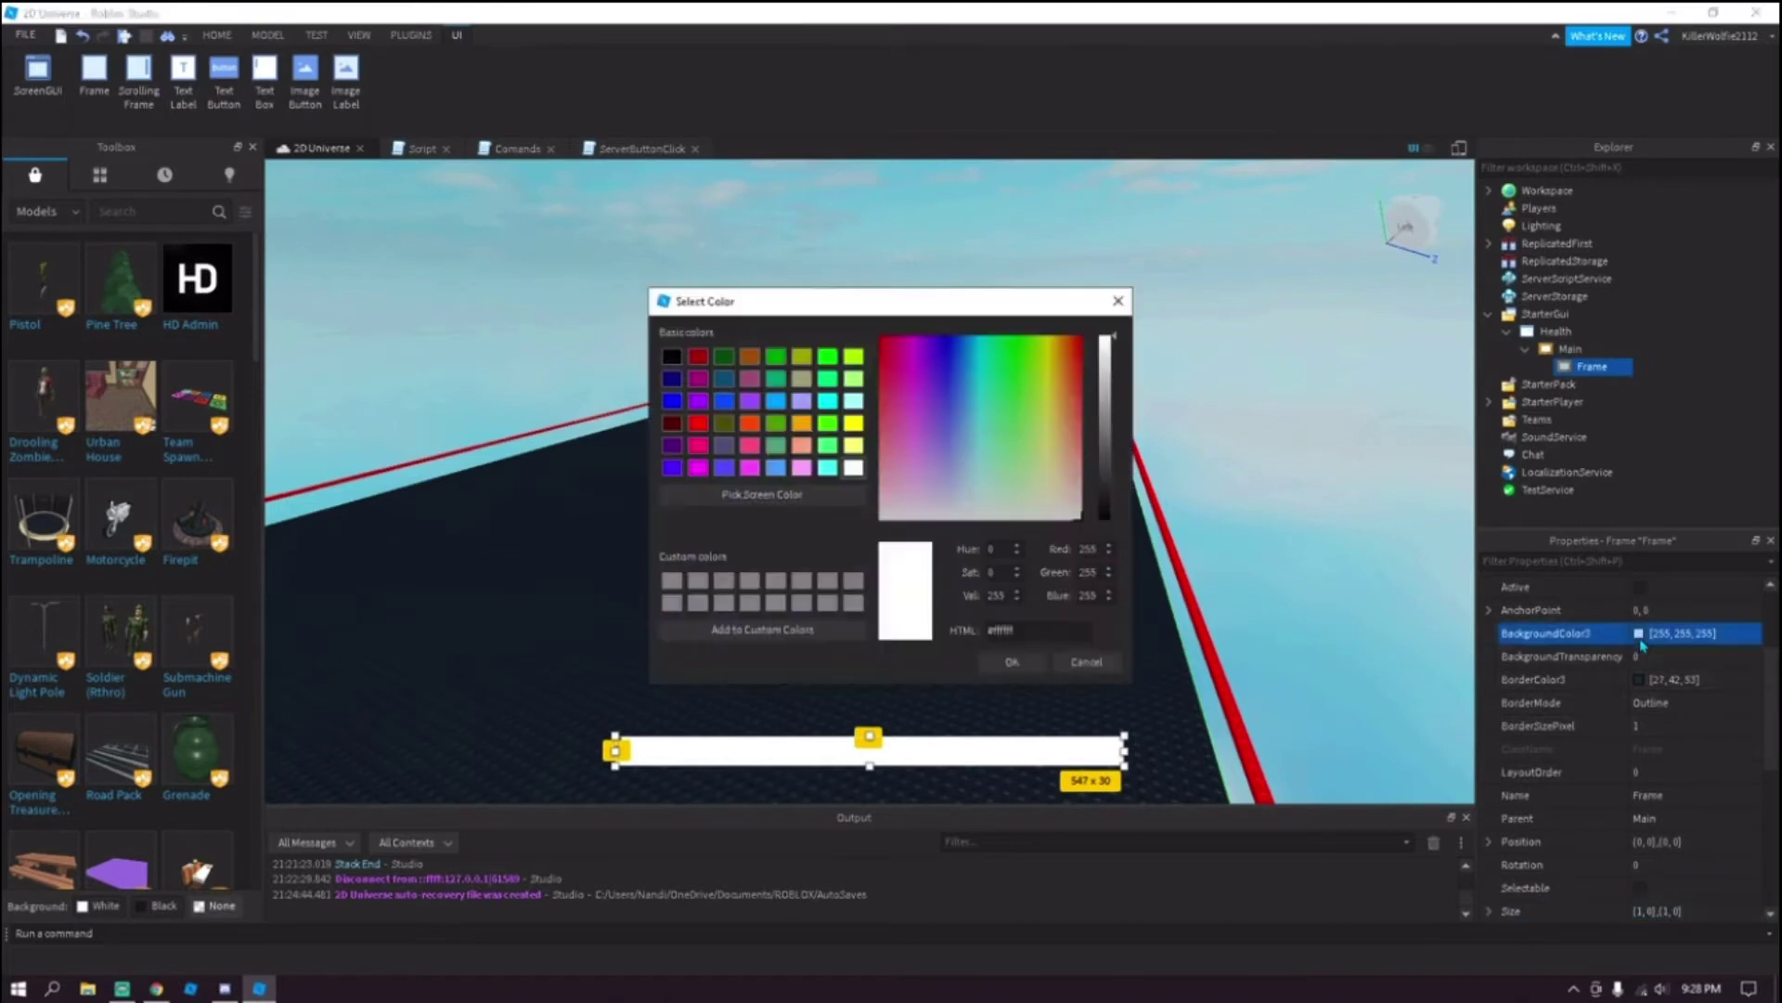
drag(984, 414, 1013, 454)
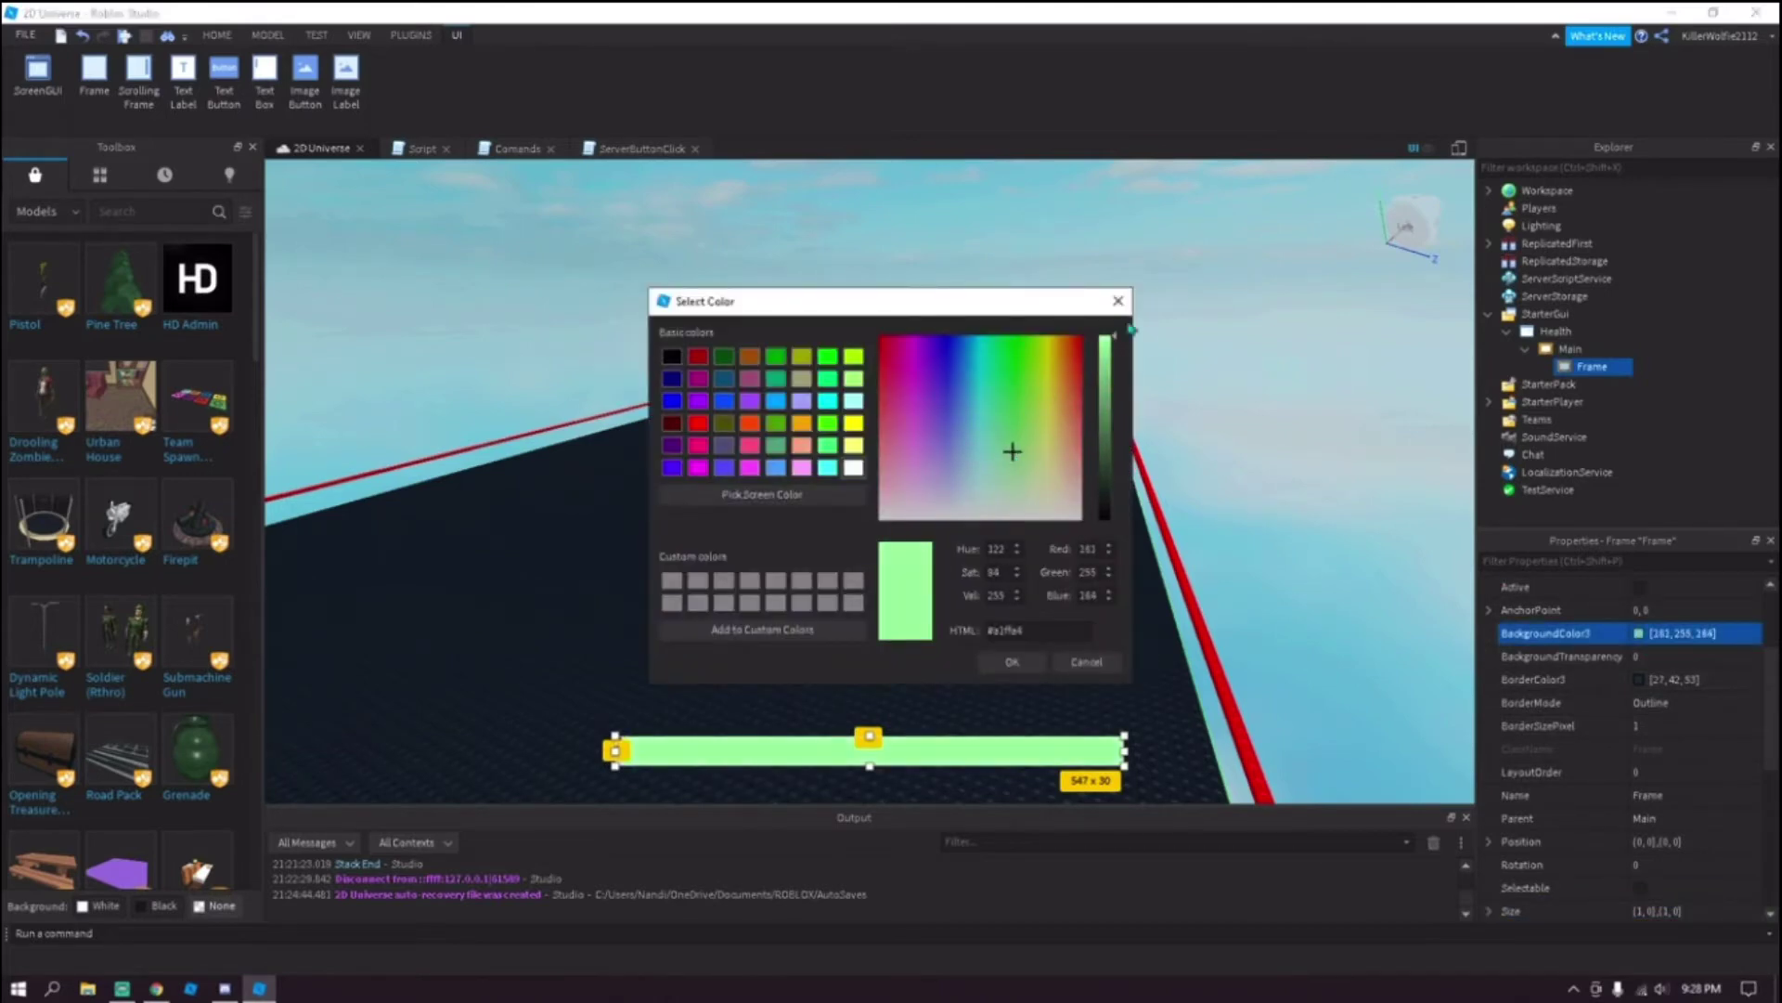
click(1118, 301)
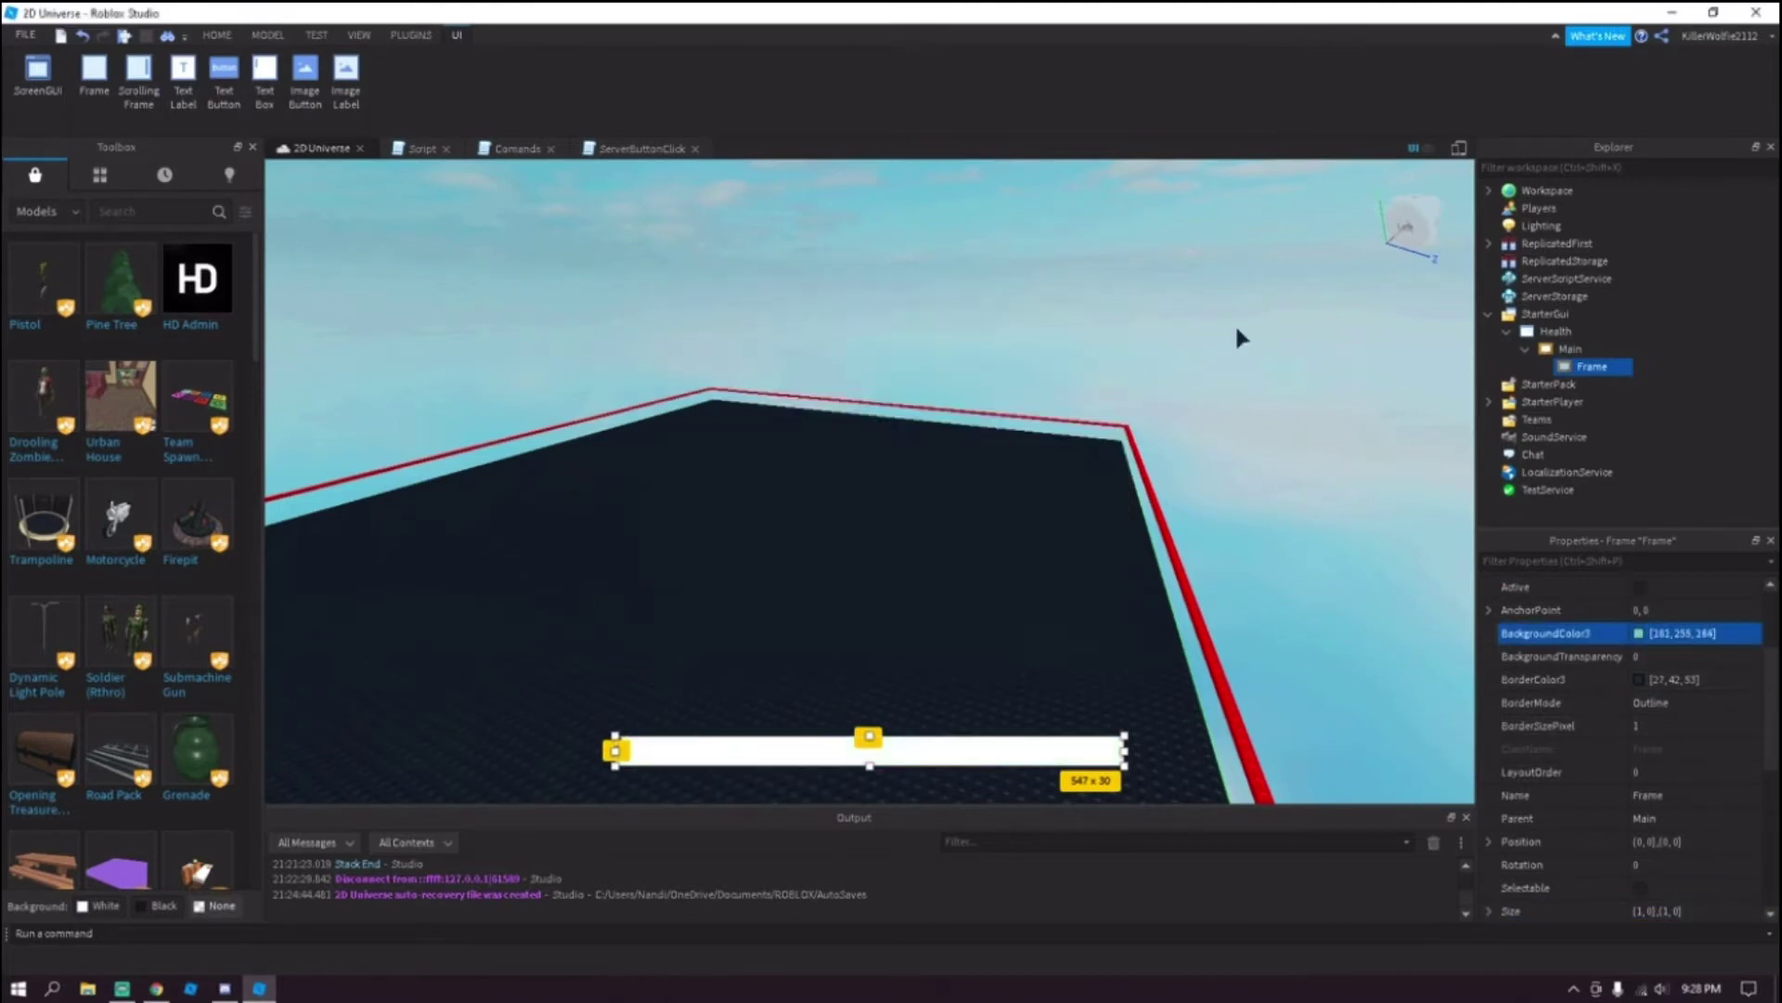
Rename the child frame as Bar and add a TextLabel inside Main.
double_click(1592, 368)
text(Bar)
click(1676, 364)
click(1569, 349)
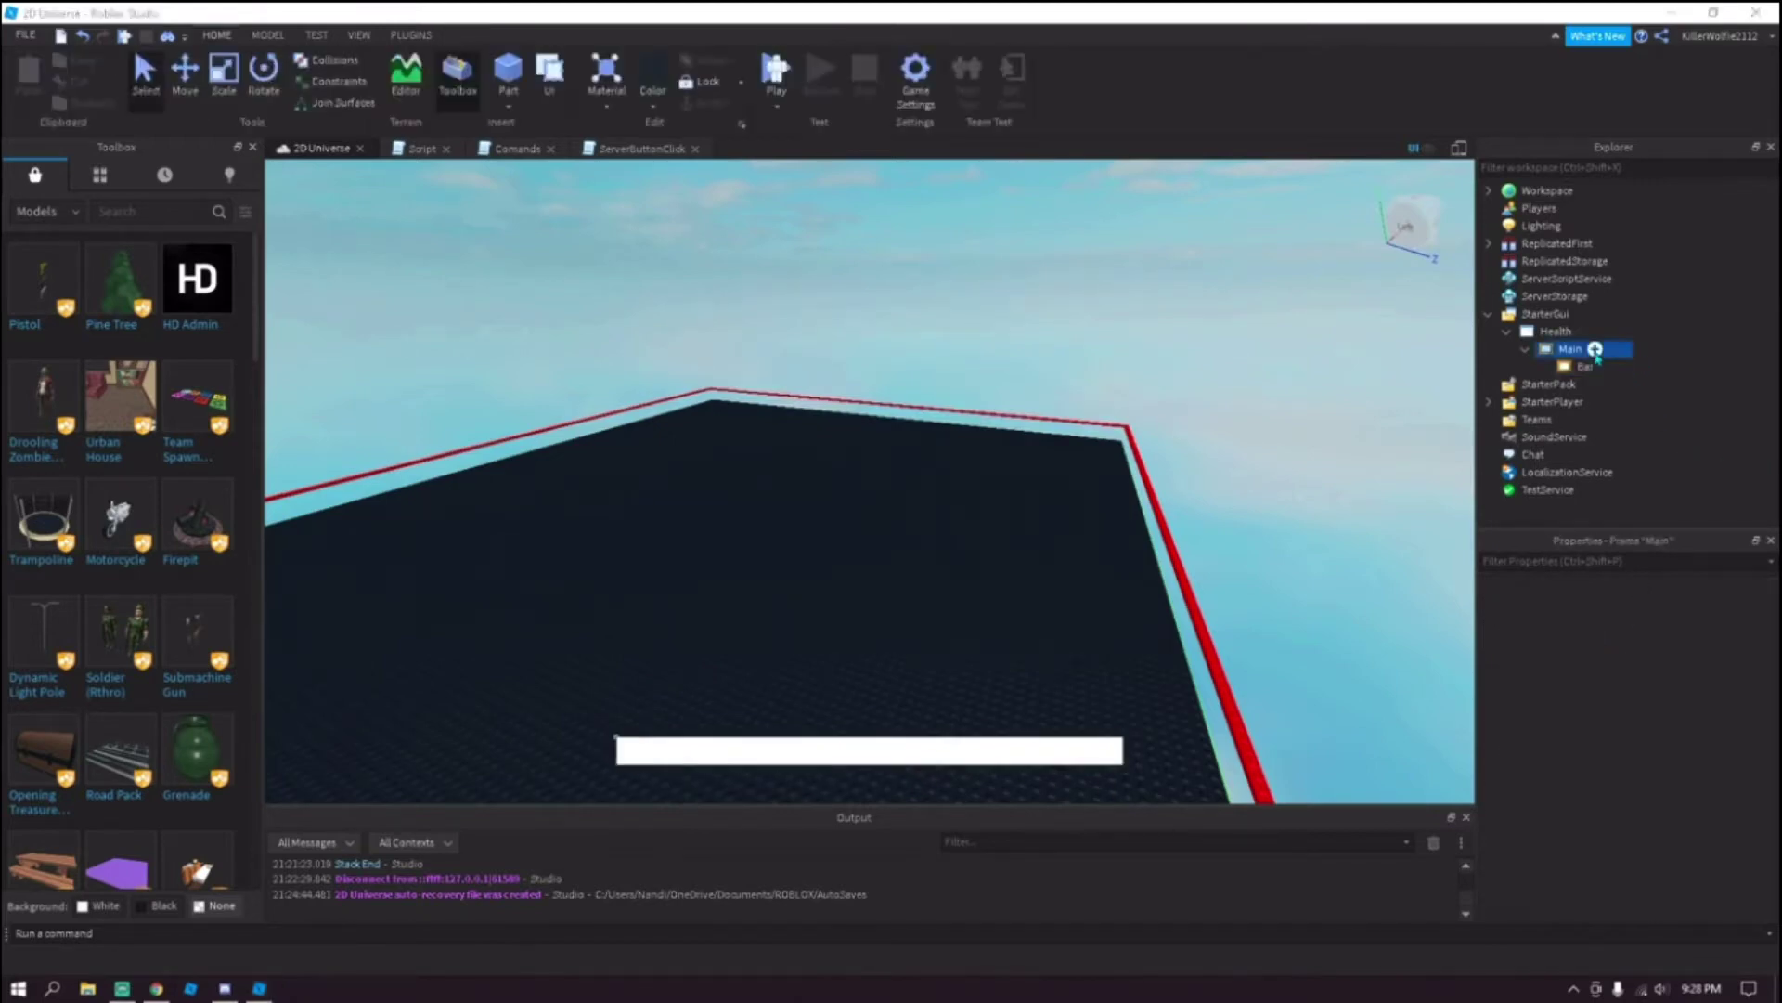
click(1623, 349)
click(1537, 433)
scroll(1718, 796, down, 4)
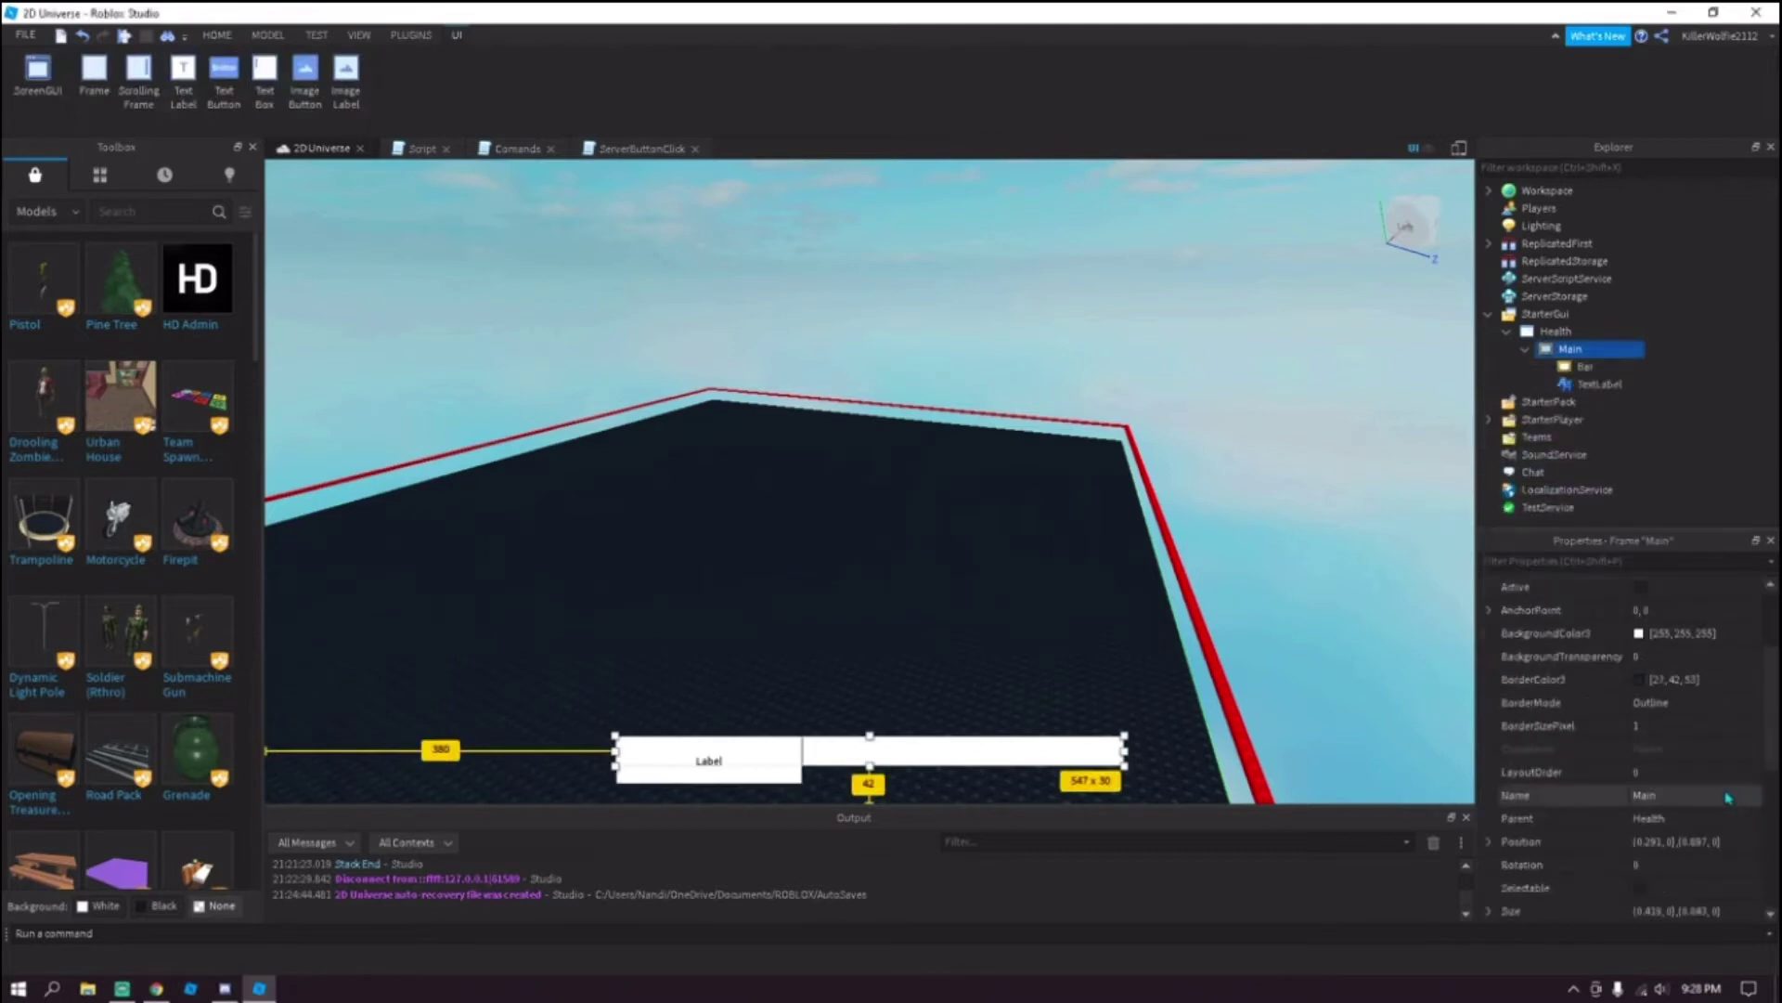
click(1687, 773)
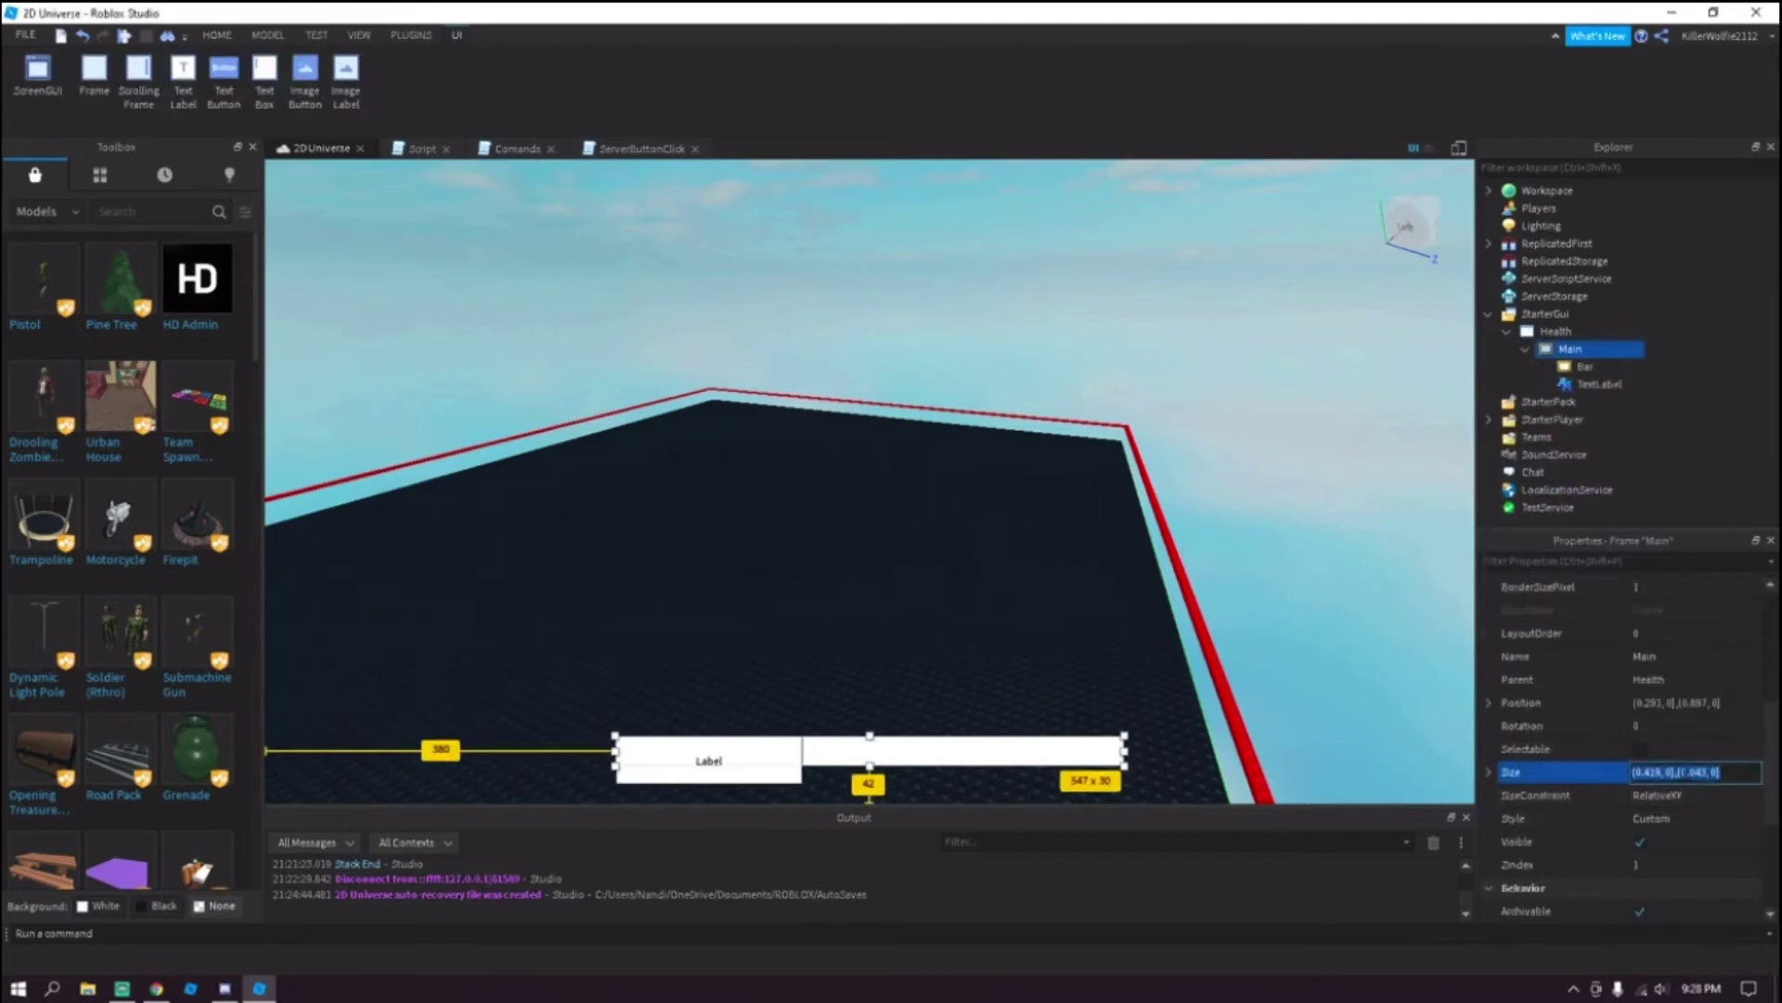
text(1, 0},{1, 0)
key(Return)
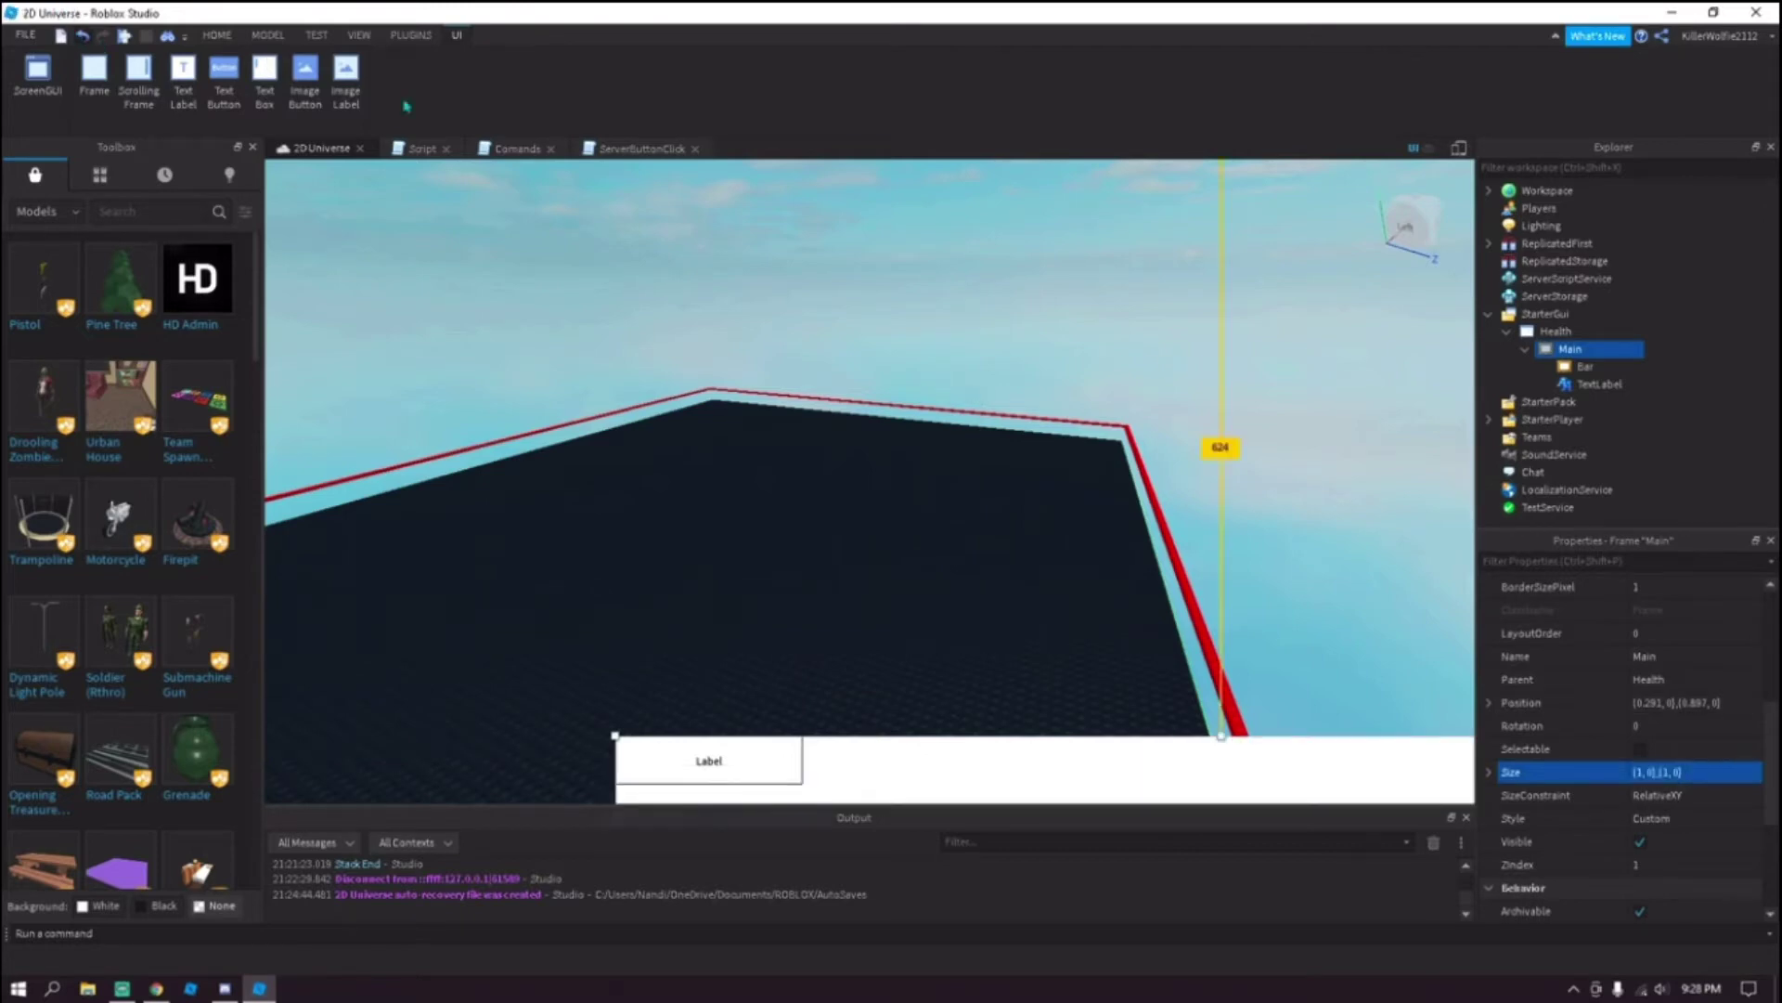
click(83, 35)
Set the TextLabel's size to {1, 0},{1, 0} so it fills the Main frame.
click(1598, 383)
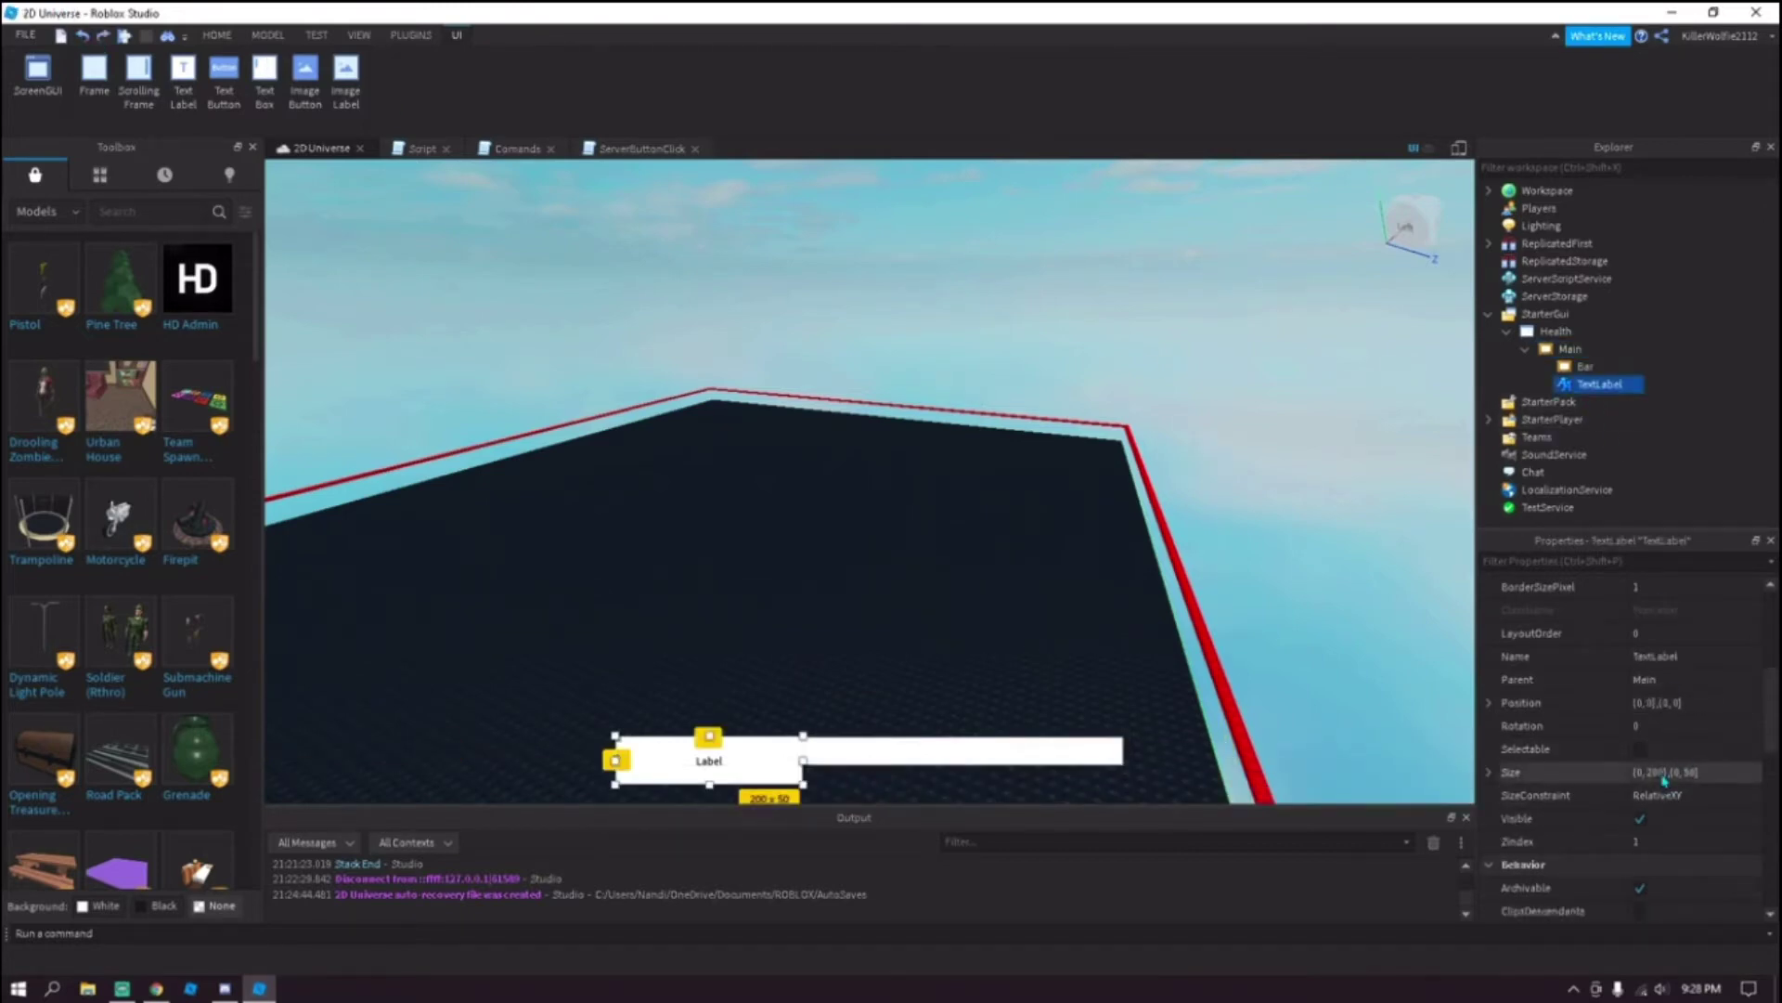
click(1671, 772)
text(1,0,1)
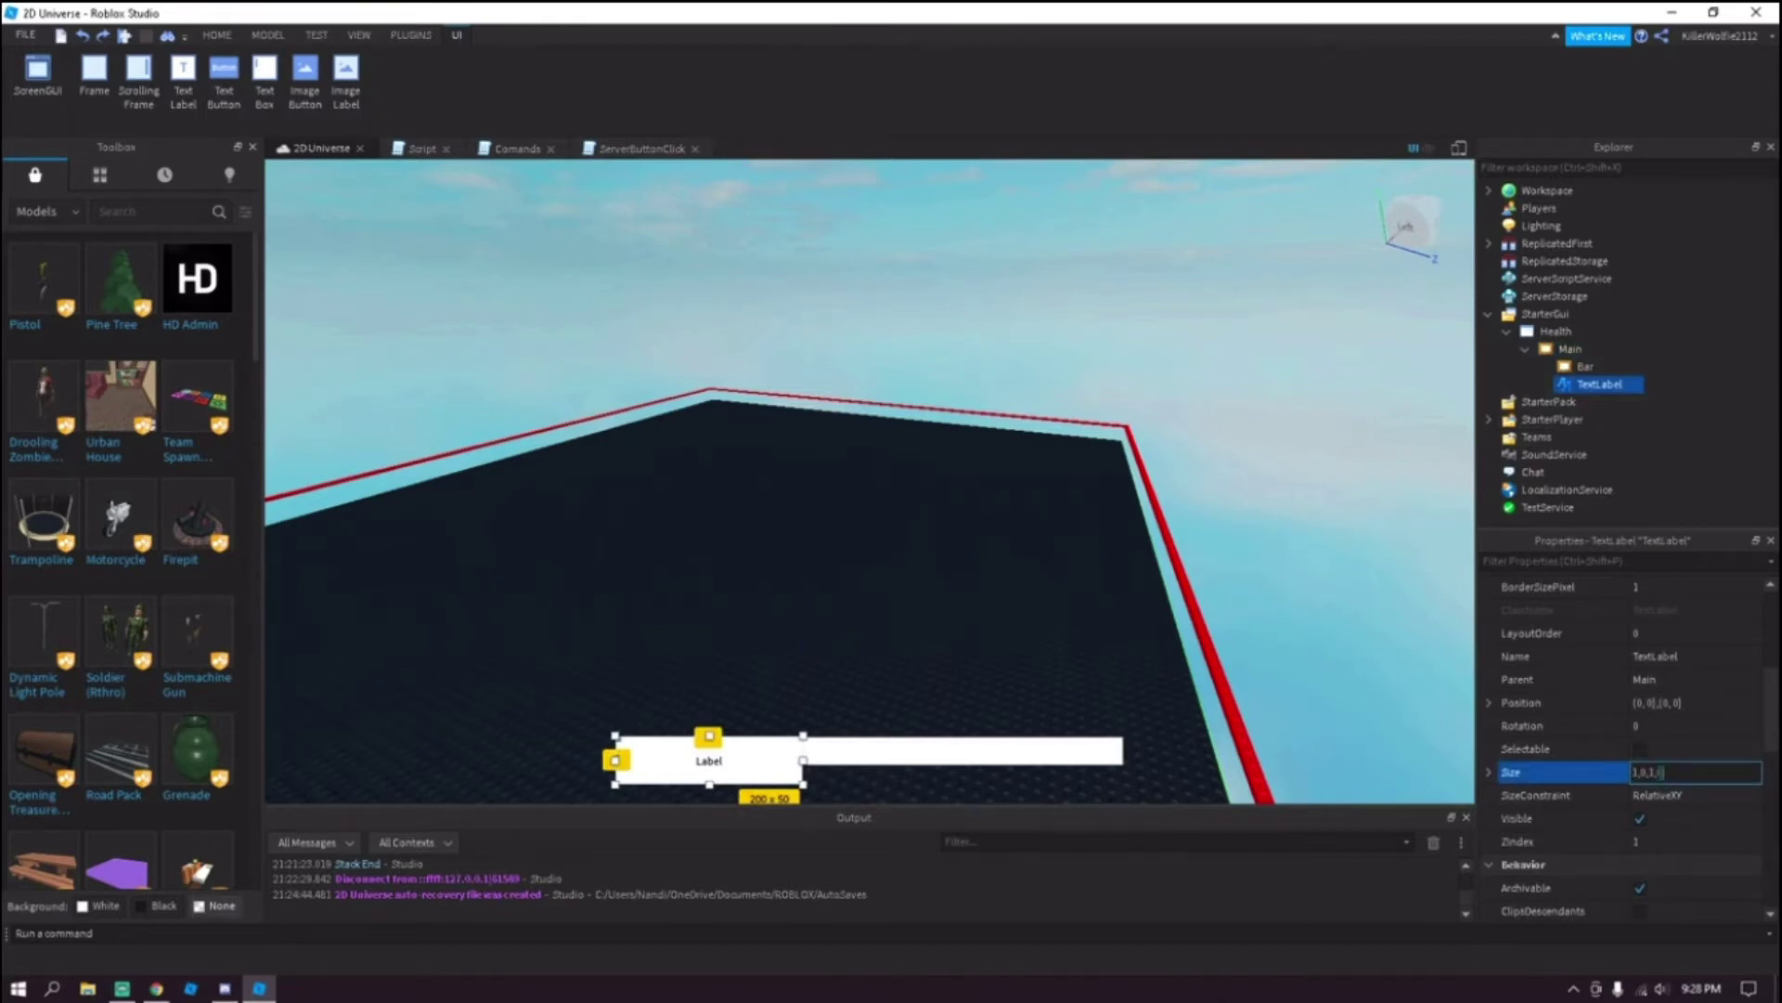
text(, 0},{1, 0)
key(Return)
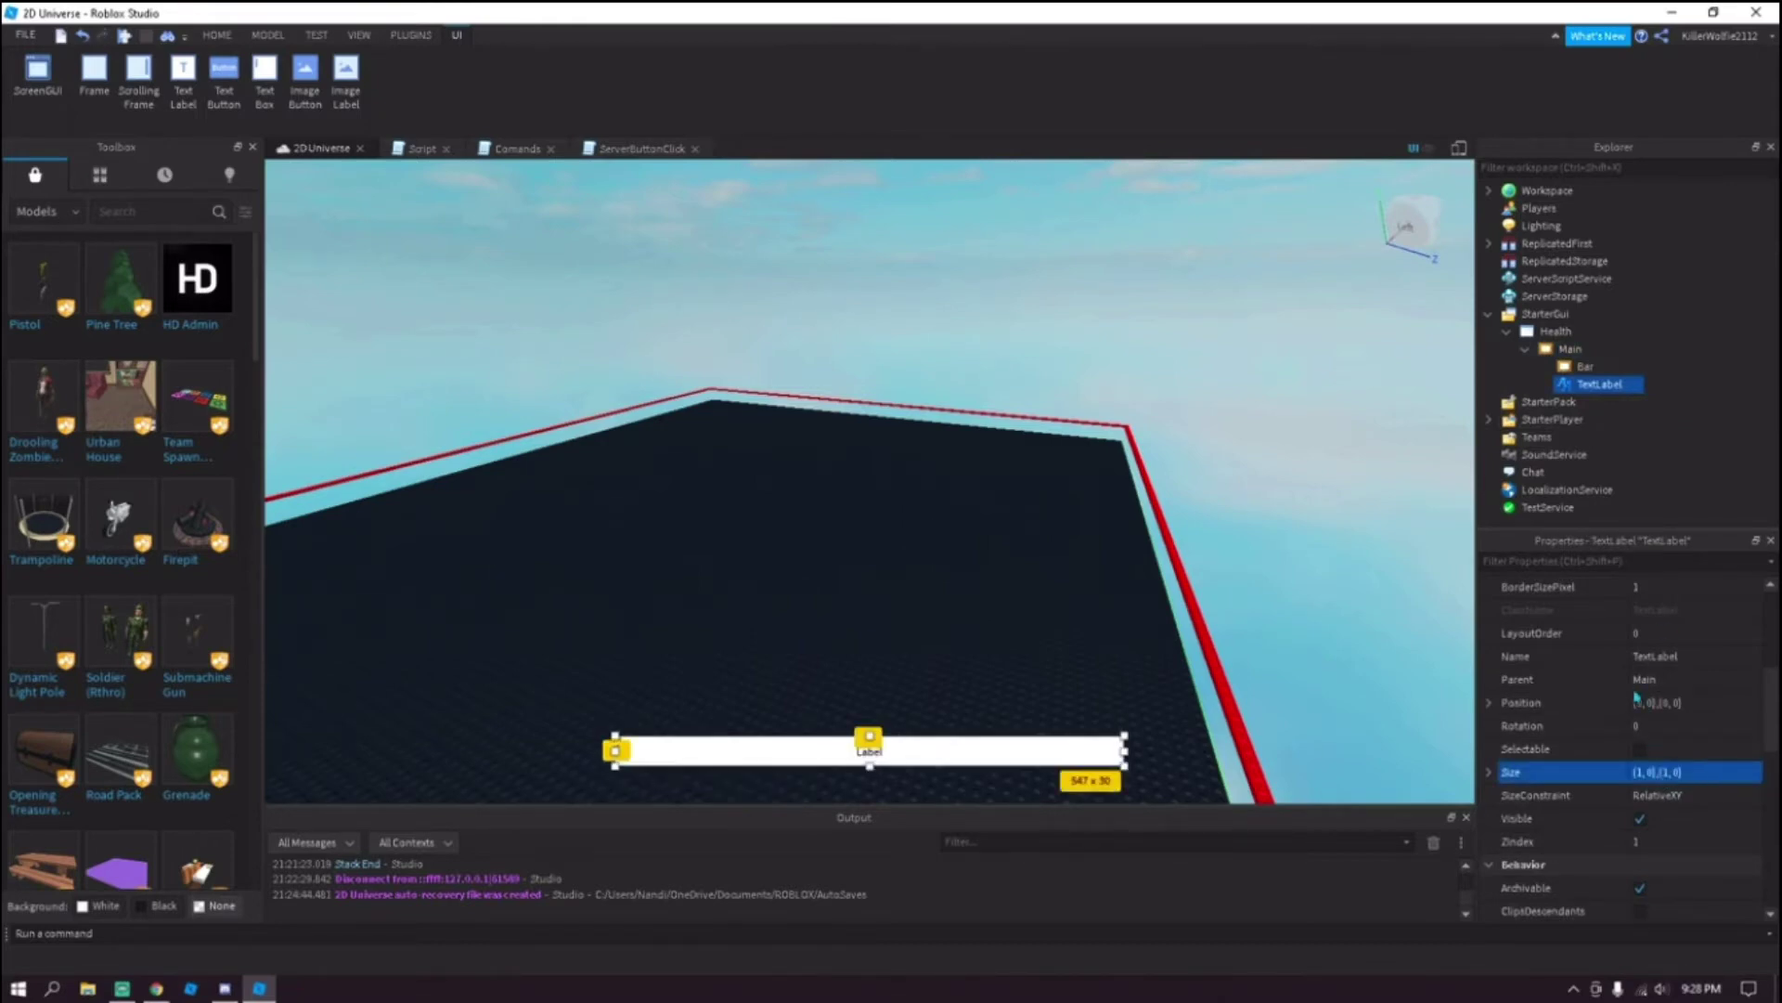
Enable TextScaled on the TextLabel and set its text colour to white (255, 255, 255).
scroll(1639, 705, down, 5)
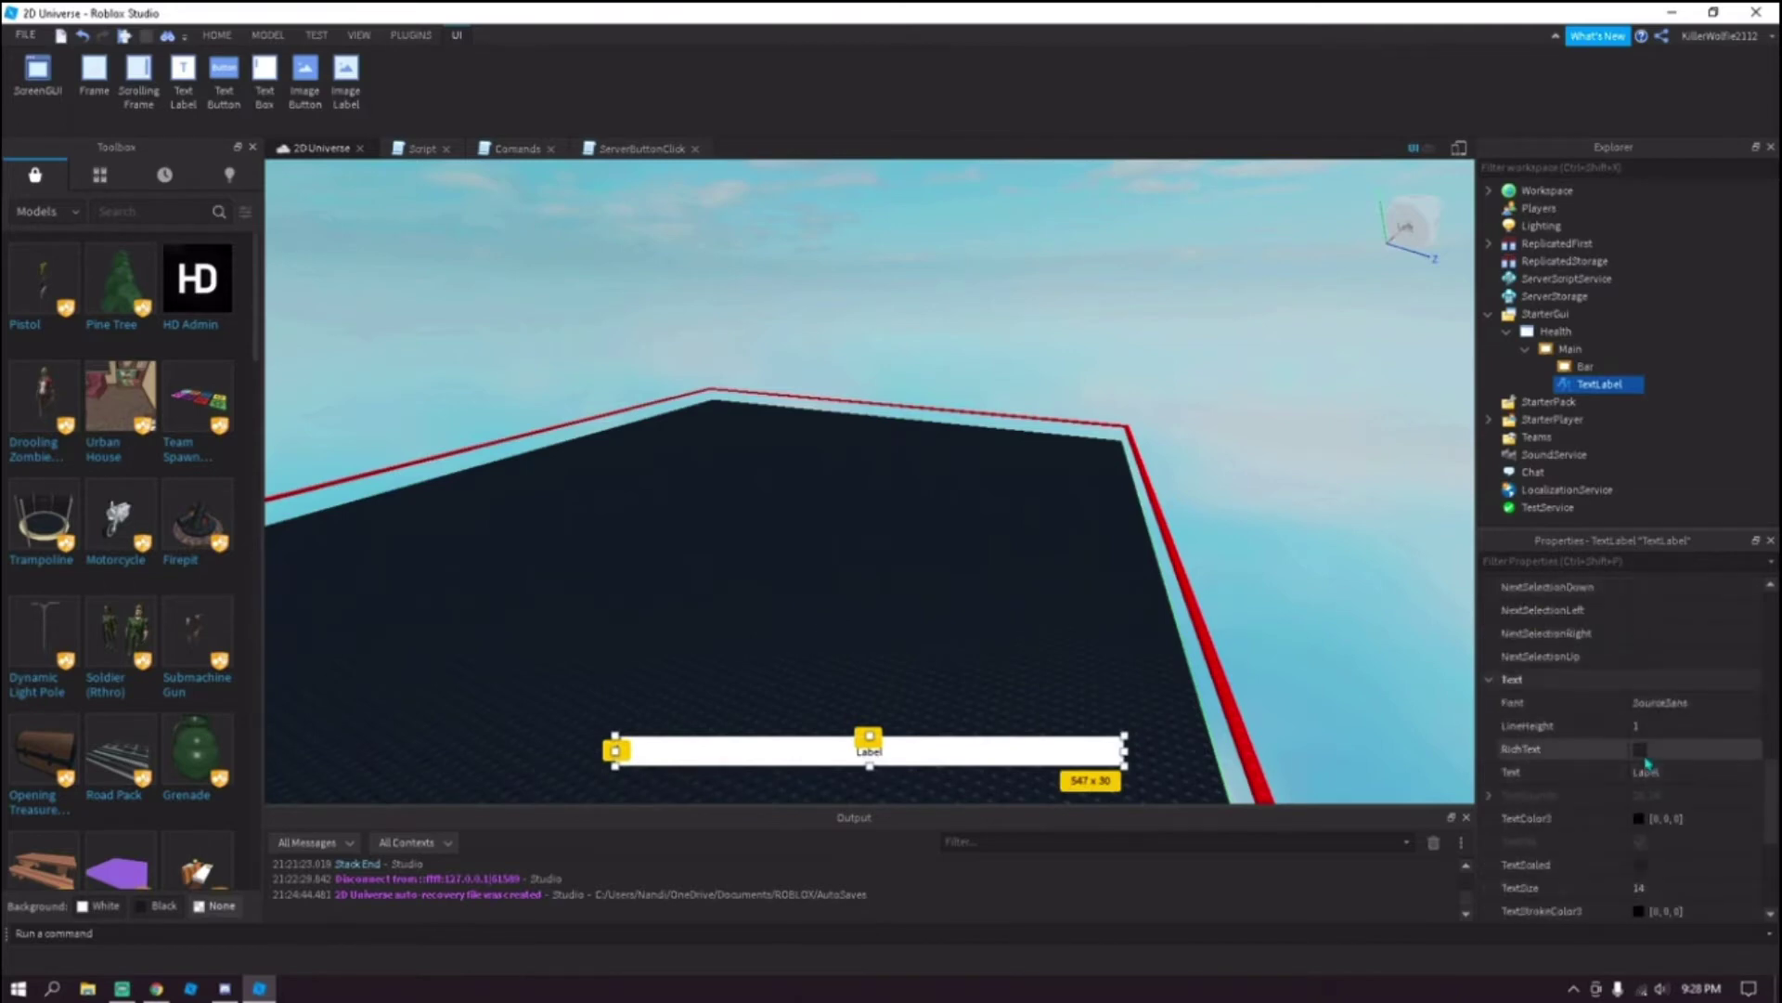
click(1639, 866)
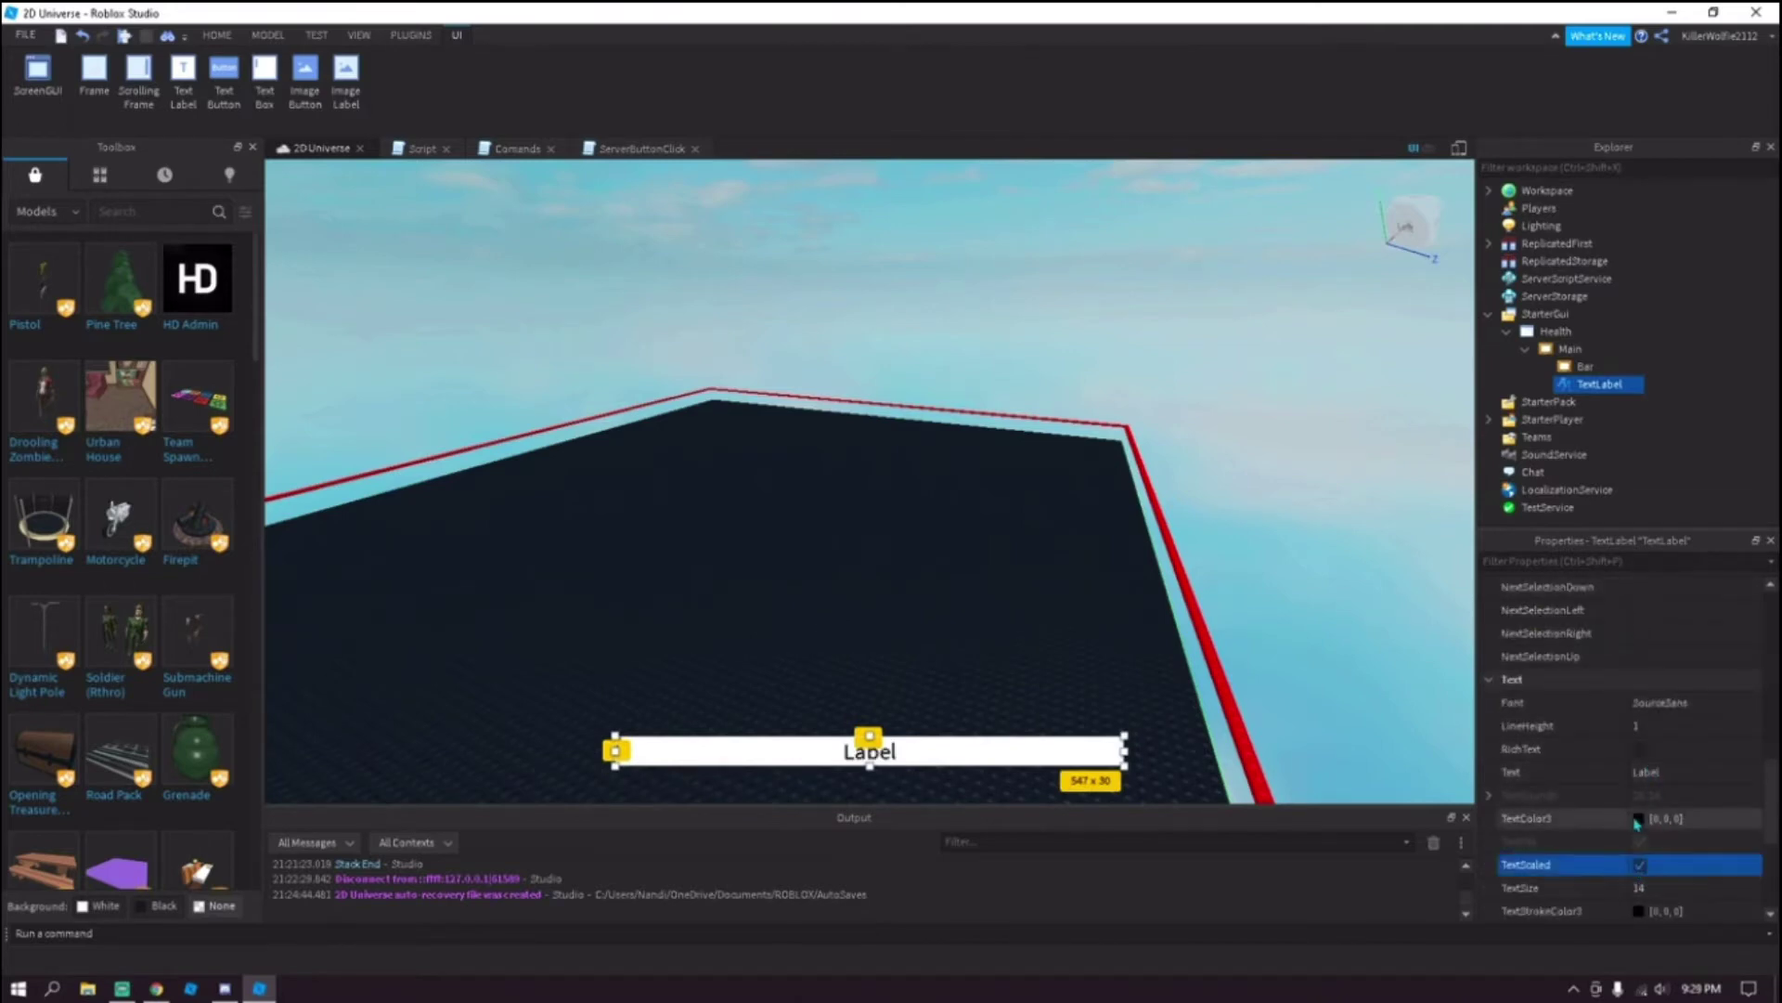
click(1639, 817)
drag(1106, 376, 1119, 307)
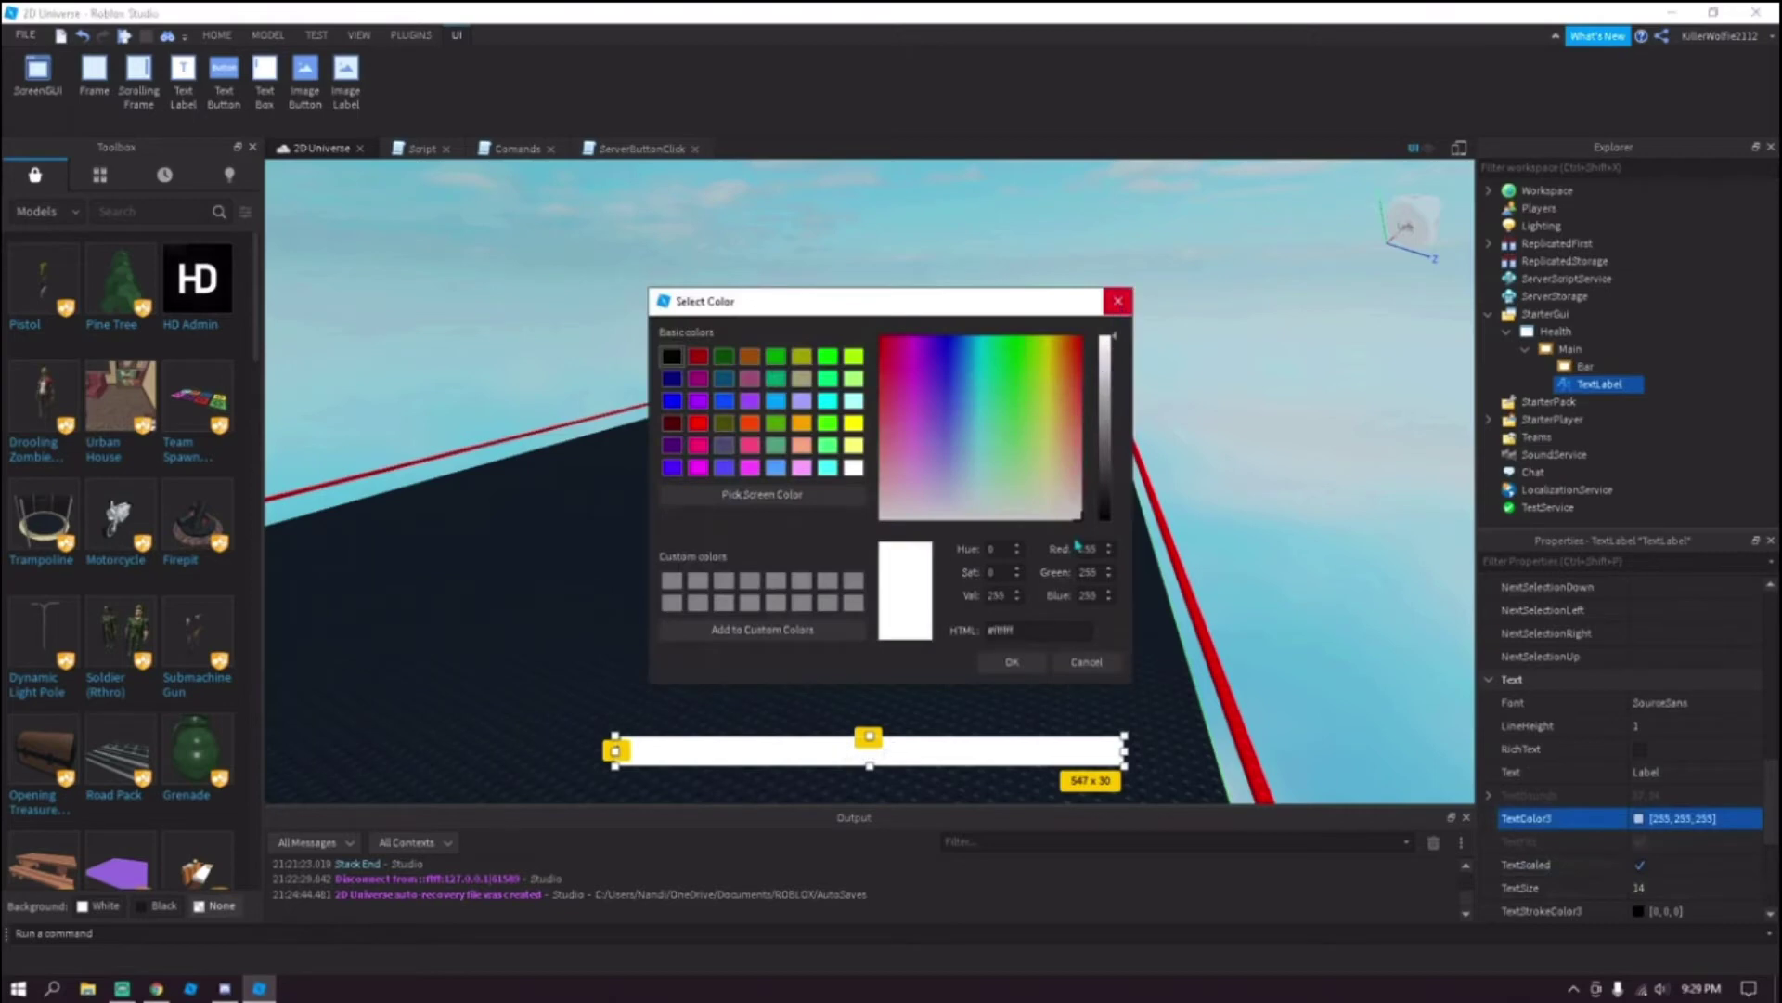
click(1012, 661)
Set the TextLabel's TextStrokeTransparency to 0 and its text to "Health: 100".
scroll(1671, 836, down, 3)
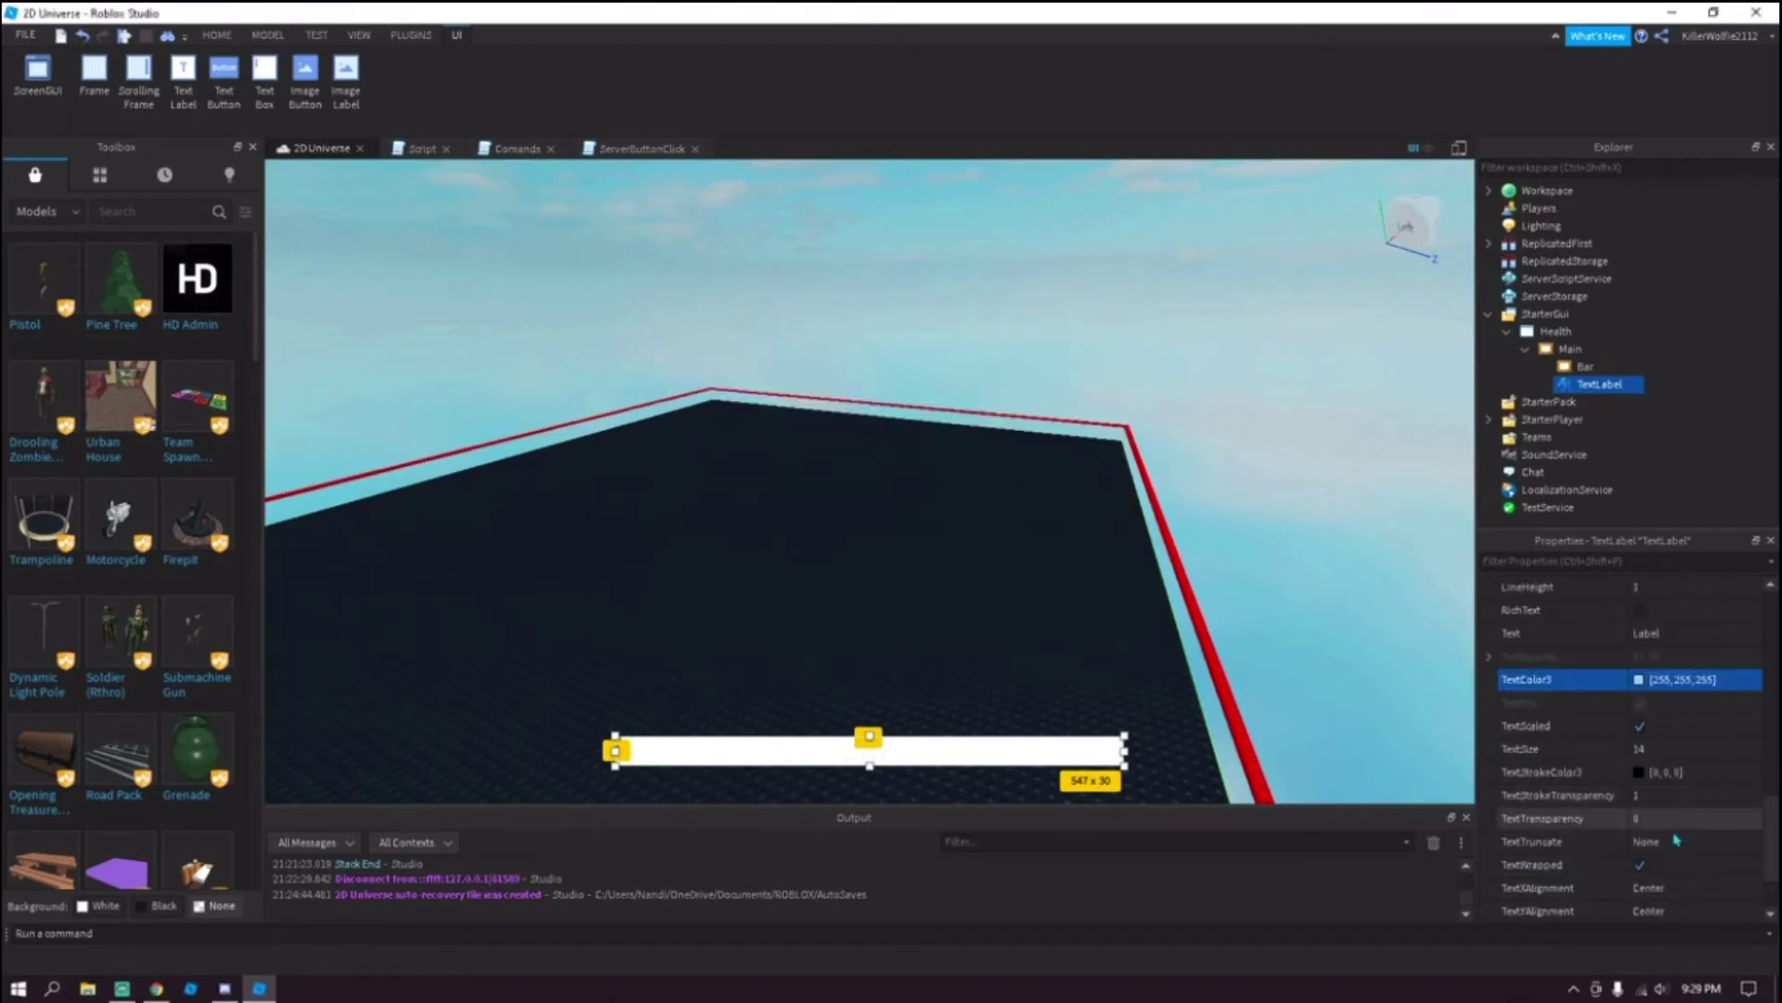
click(1658, 796)
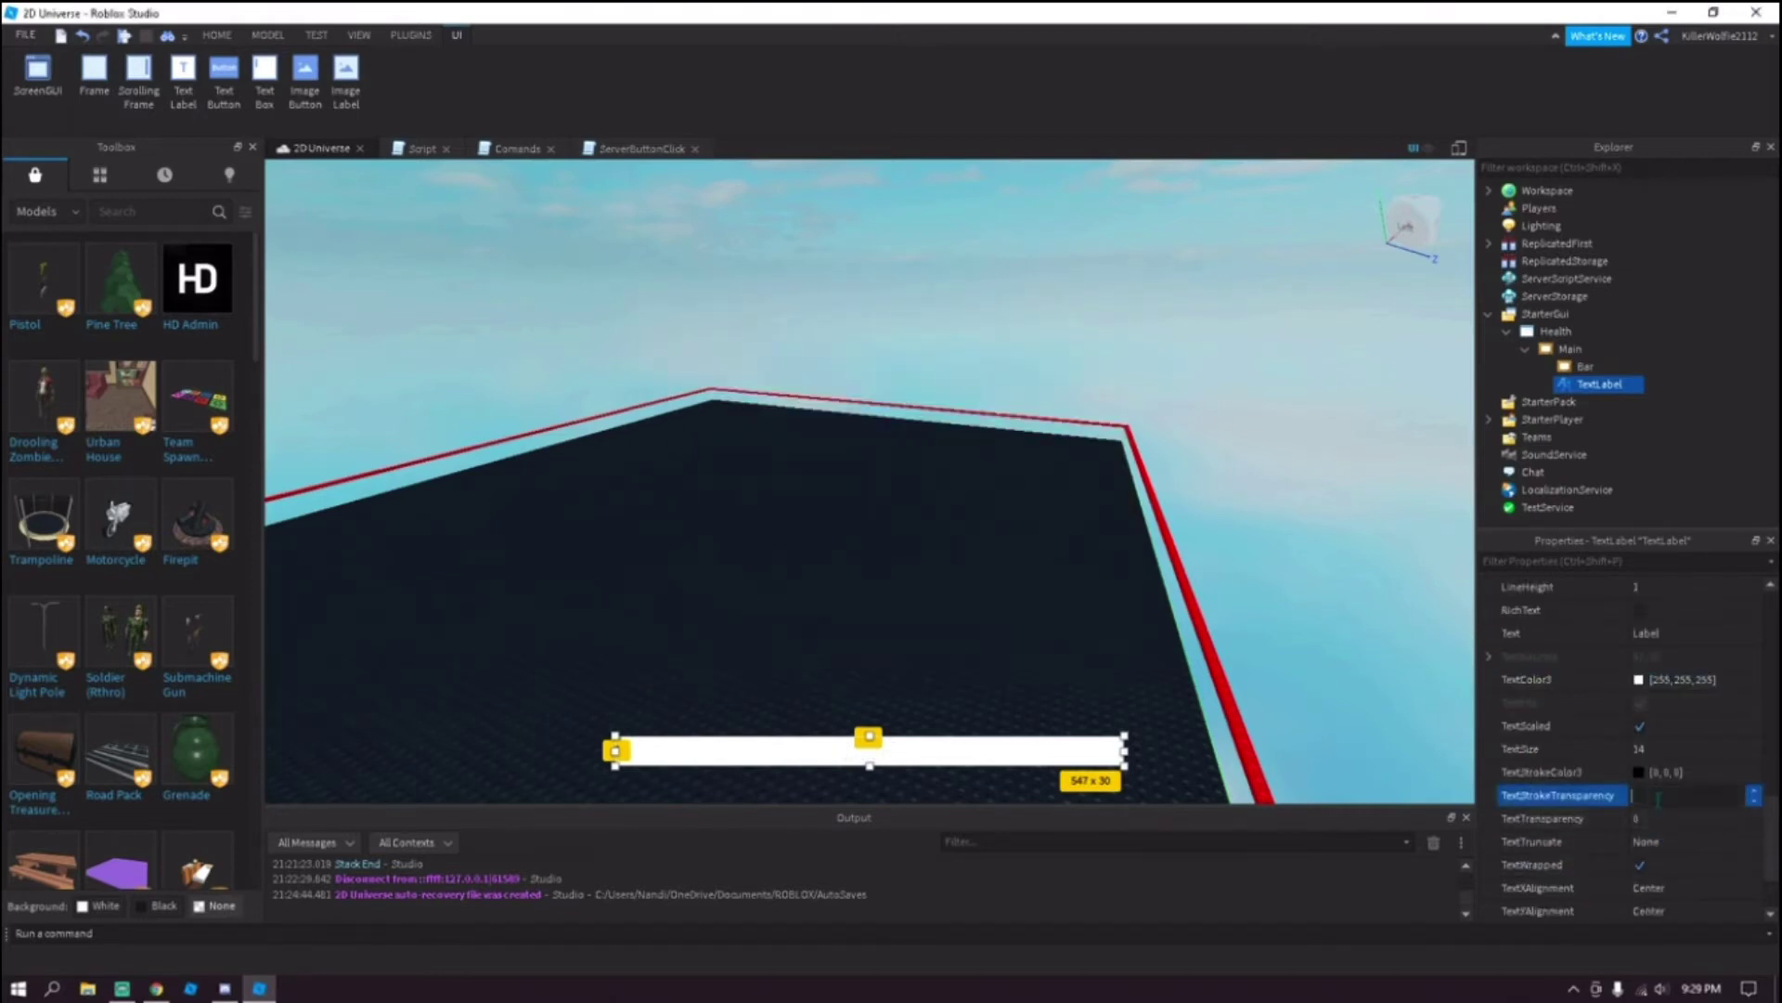
text(0)
key(Return)
scroll(1667, 734, up, 3)
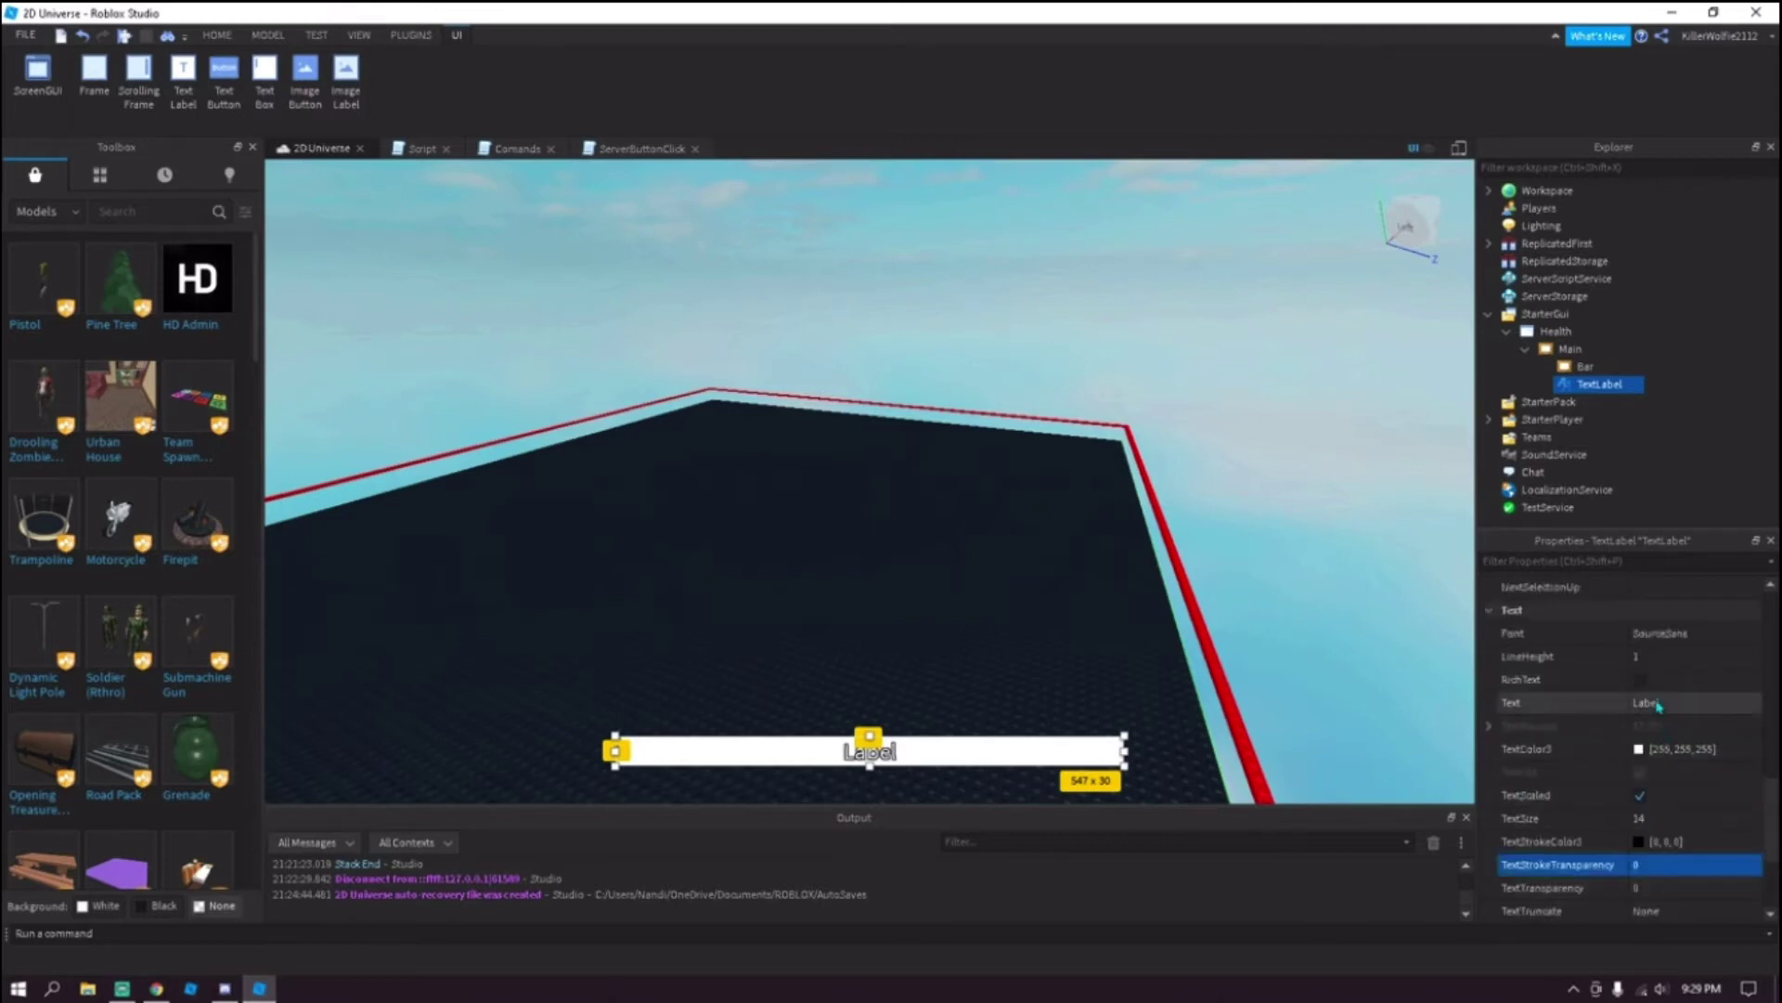
click(1658, 706)
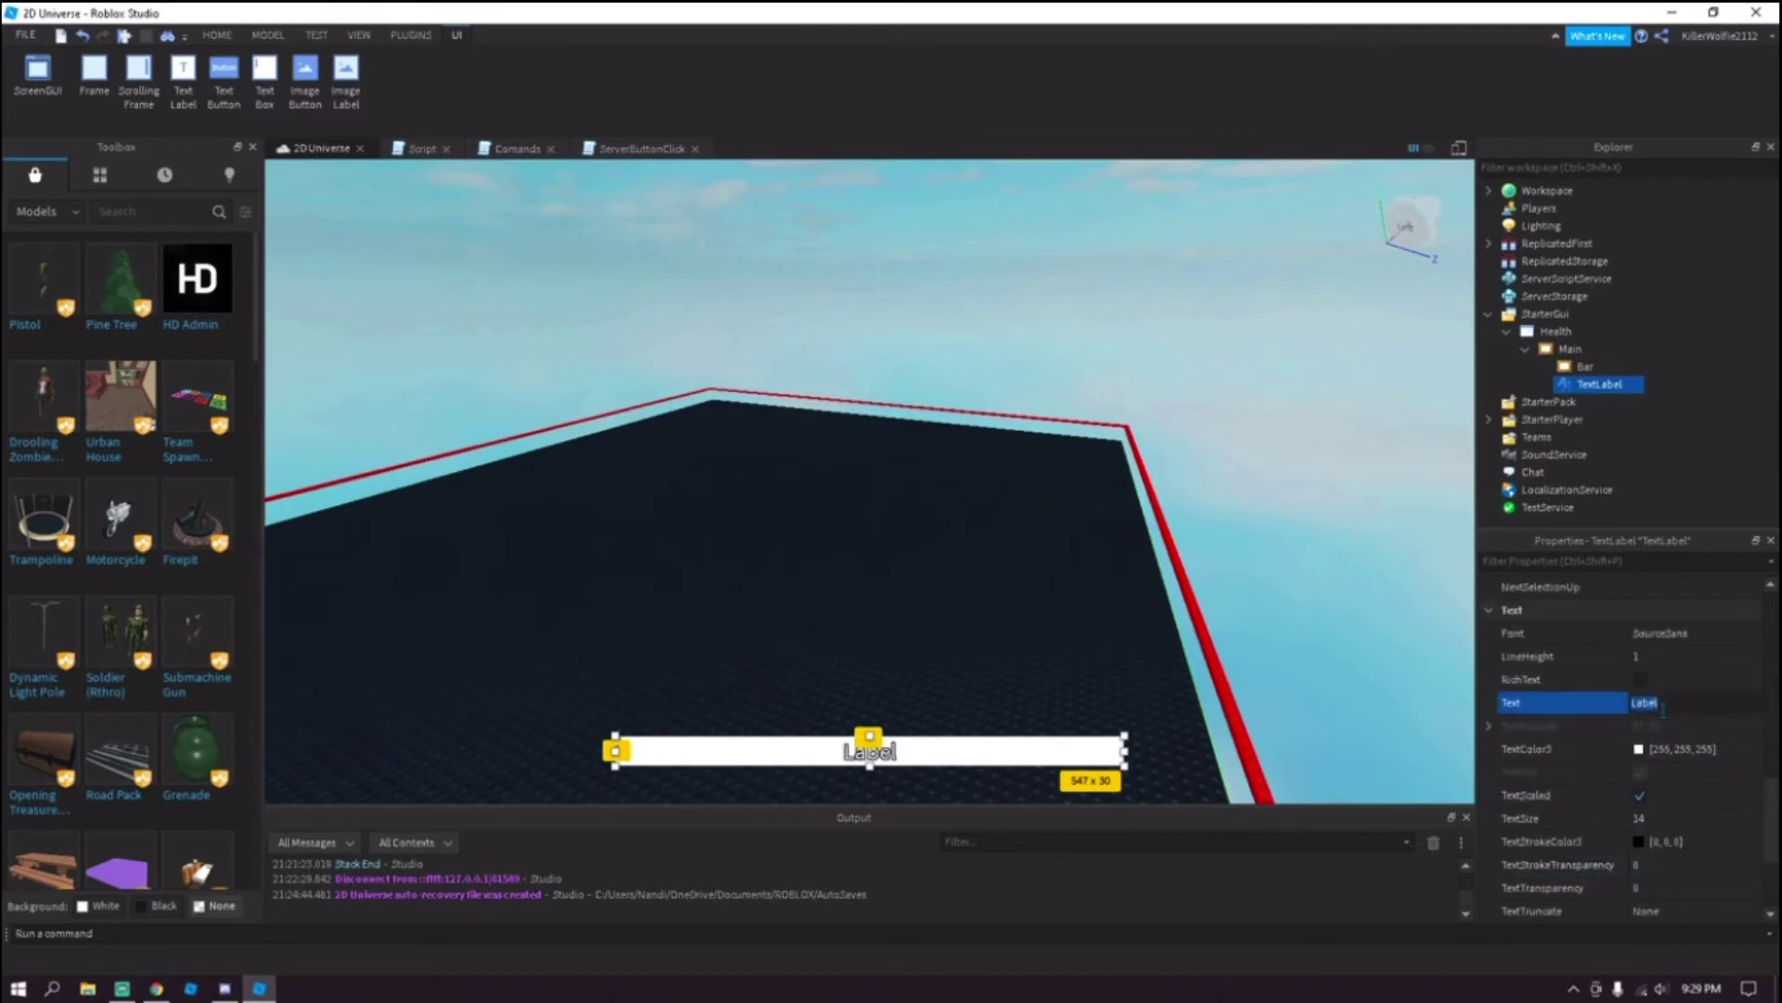
key(BackSpace)
key(Return)
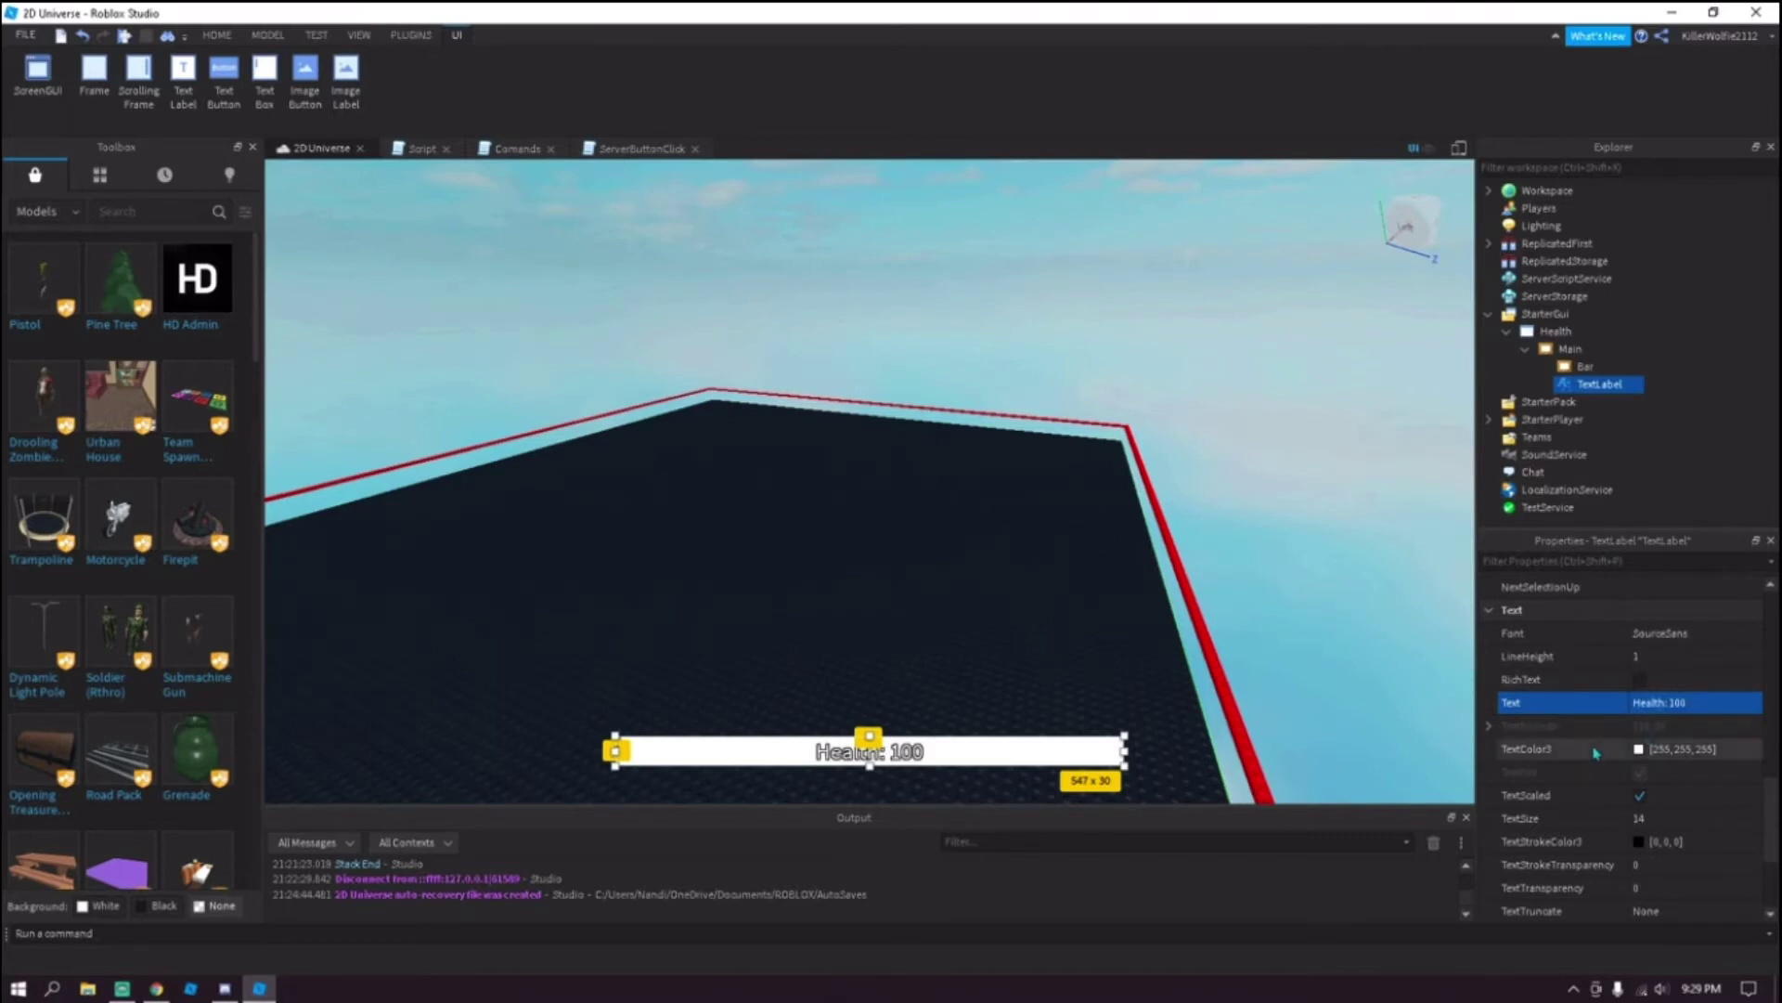
Give the Bar frame a light green background colour of about (181, 255, 160).
click(1584, 366)
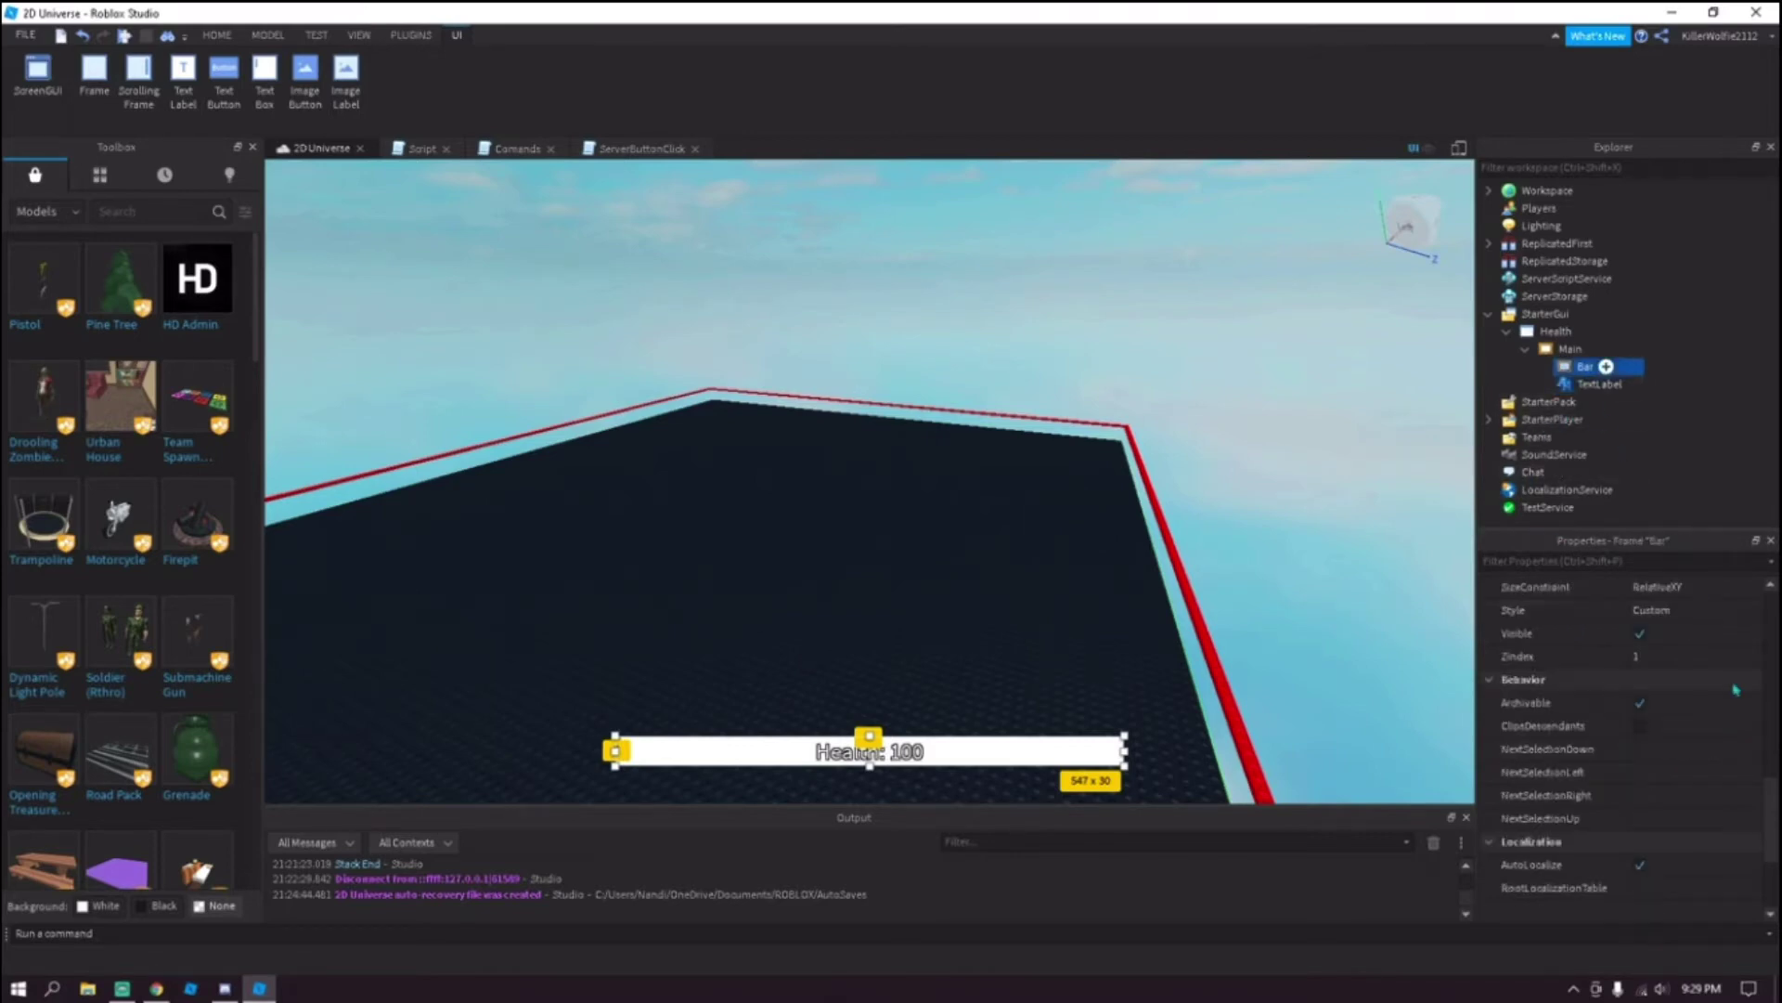
scroll(1633, 649, up, 5)
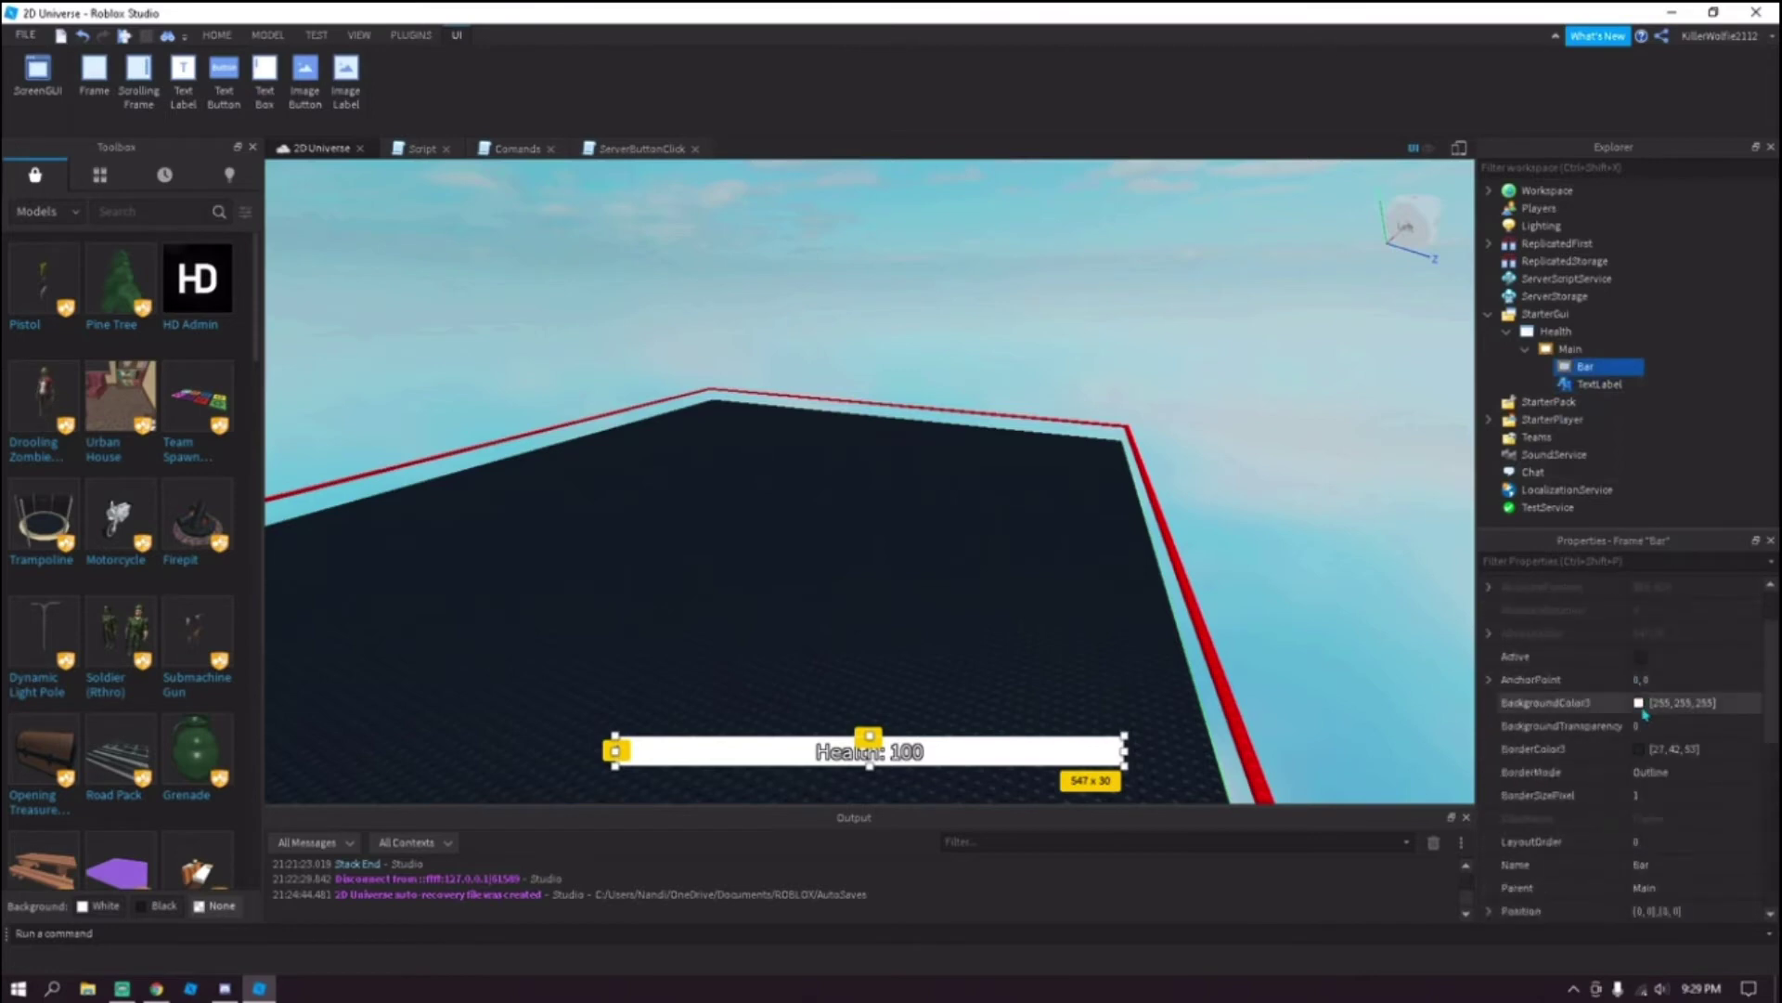
click(1638, 702)
mouse_move(1022, 450)
mouse_down()
mouse_move(1020, 479)
mouse_move(1021, 451)
mouse_up()
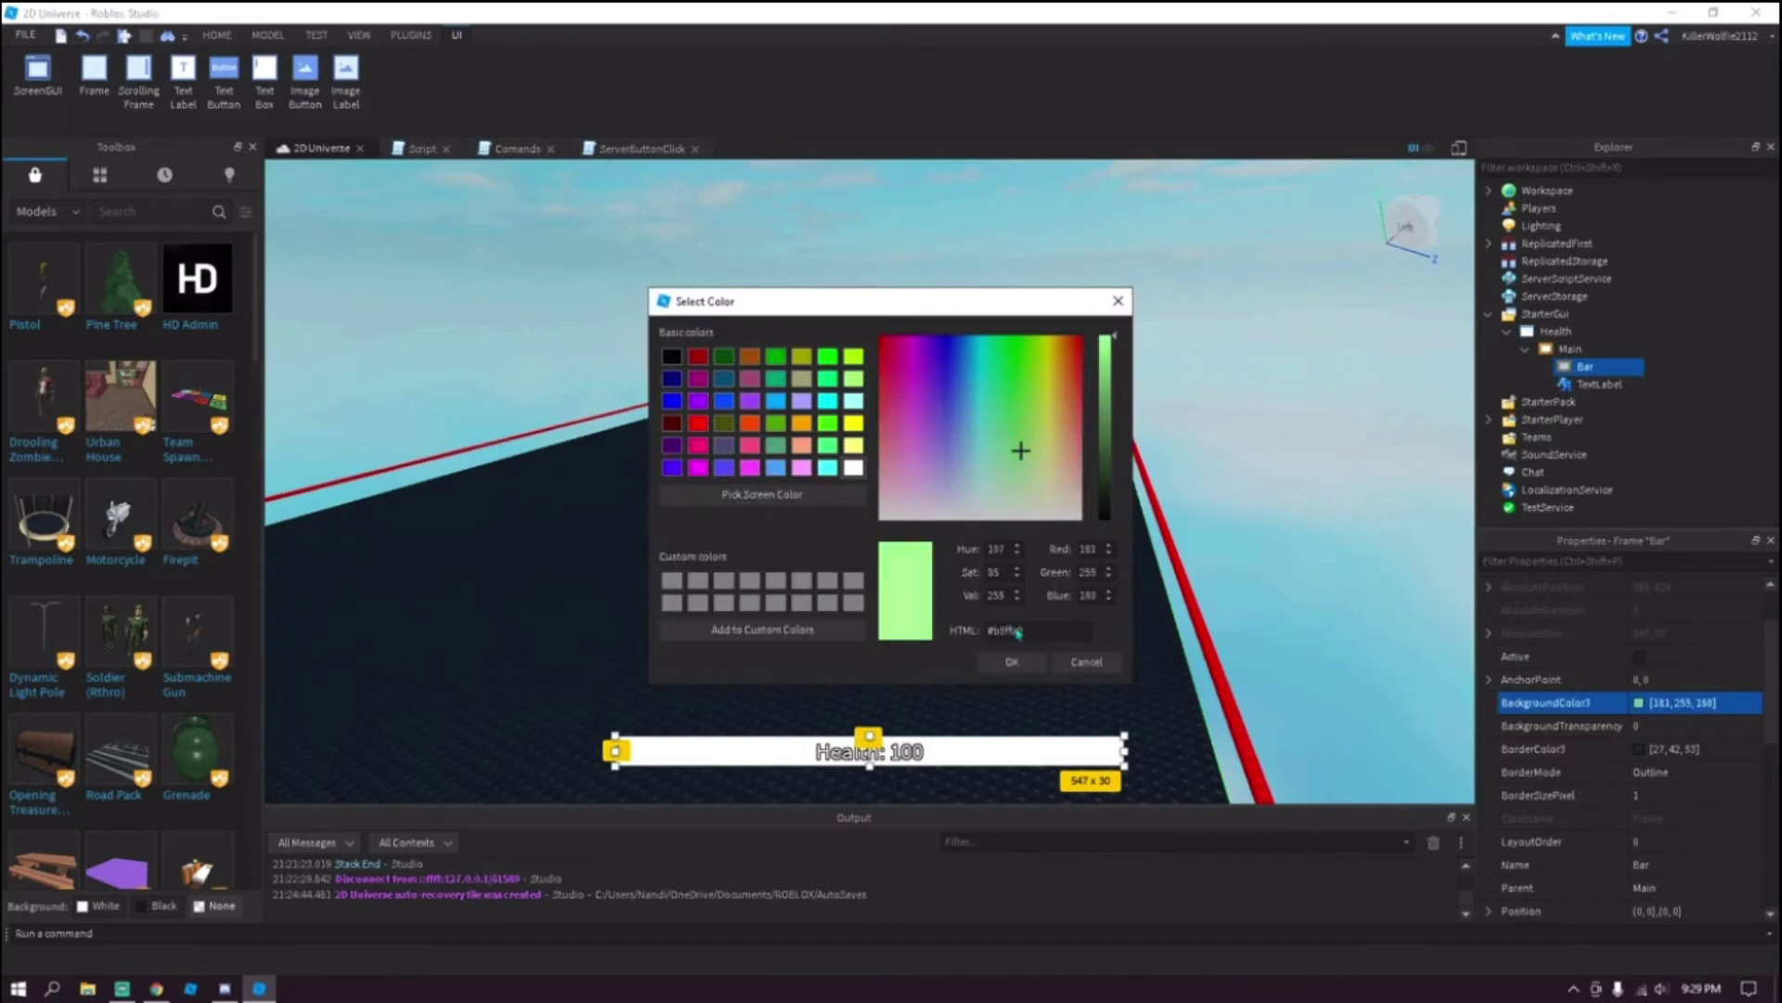
click(1012, 663)
click(1419, 499)
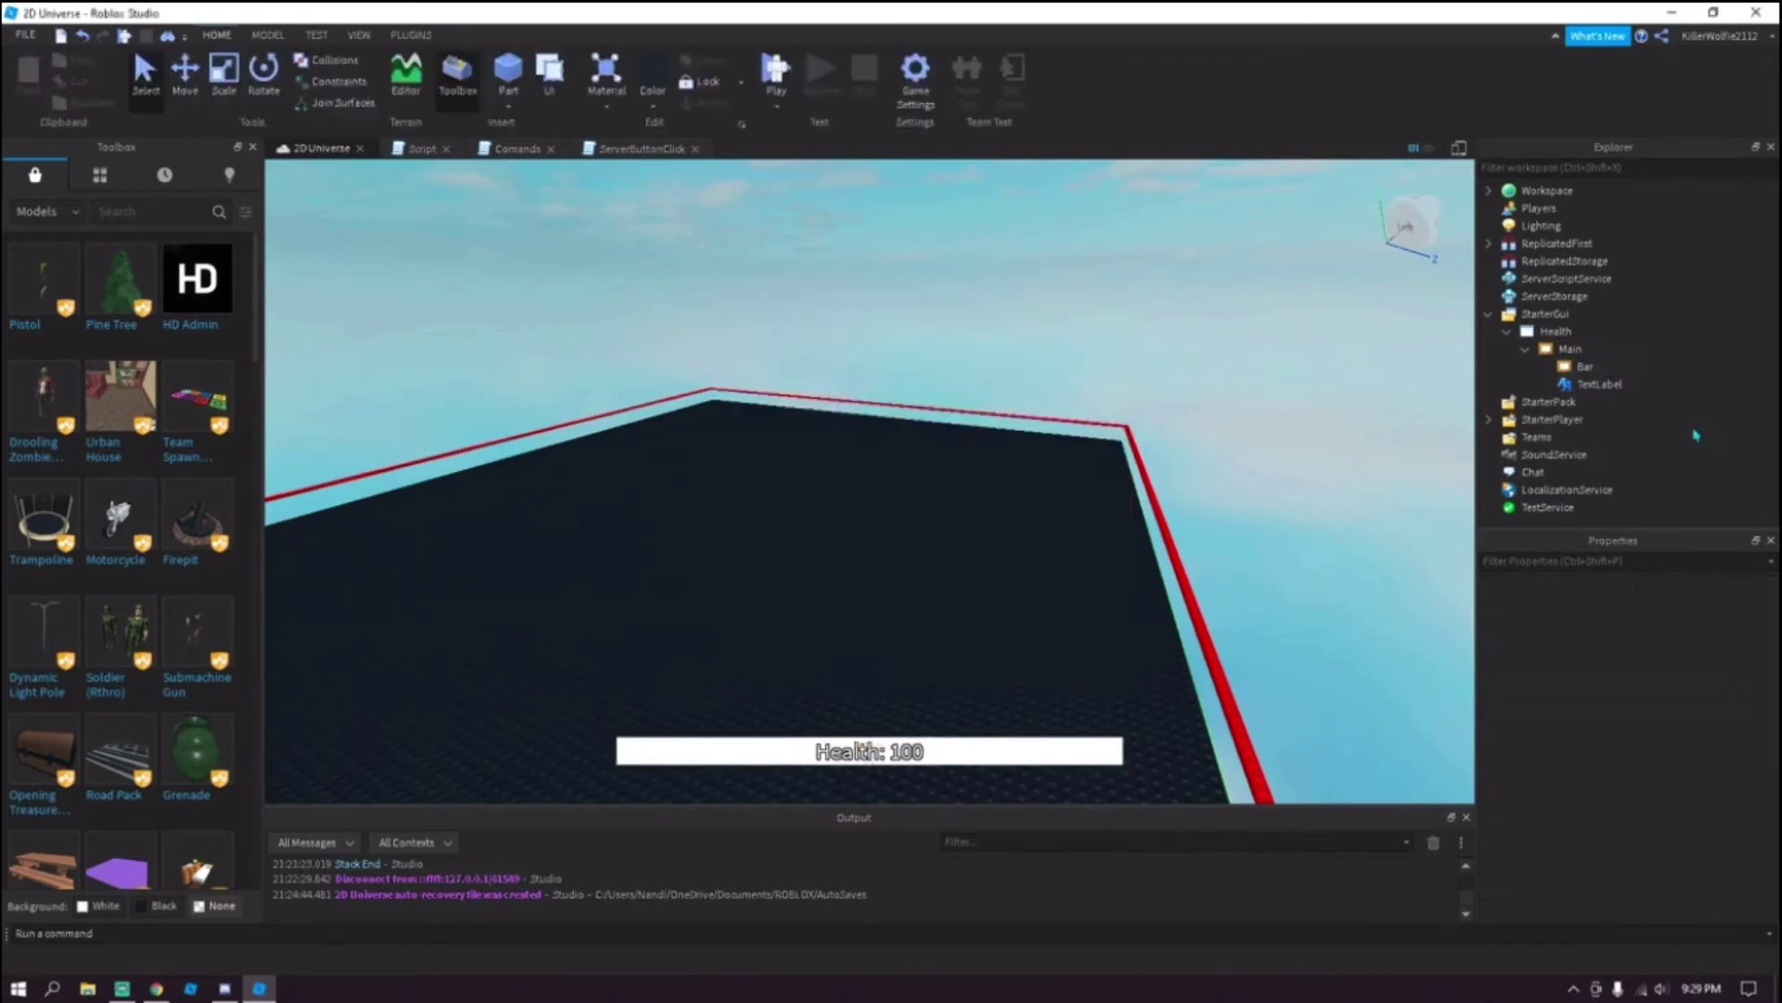
Set the TextLabel's BackgroundTransparency to 1 so the Bar shows through behind the text.
mouse_move(1566, 369)
mouse_down()
mouse_move(1565, 332)
mouse_move(1589, 382)
mouse_move(1571, 333)
mouse_move(1592, 356)
mouse_move(1576, 357)
mouse_up()
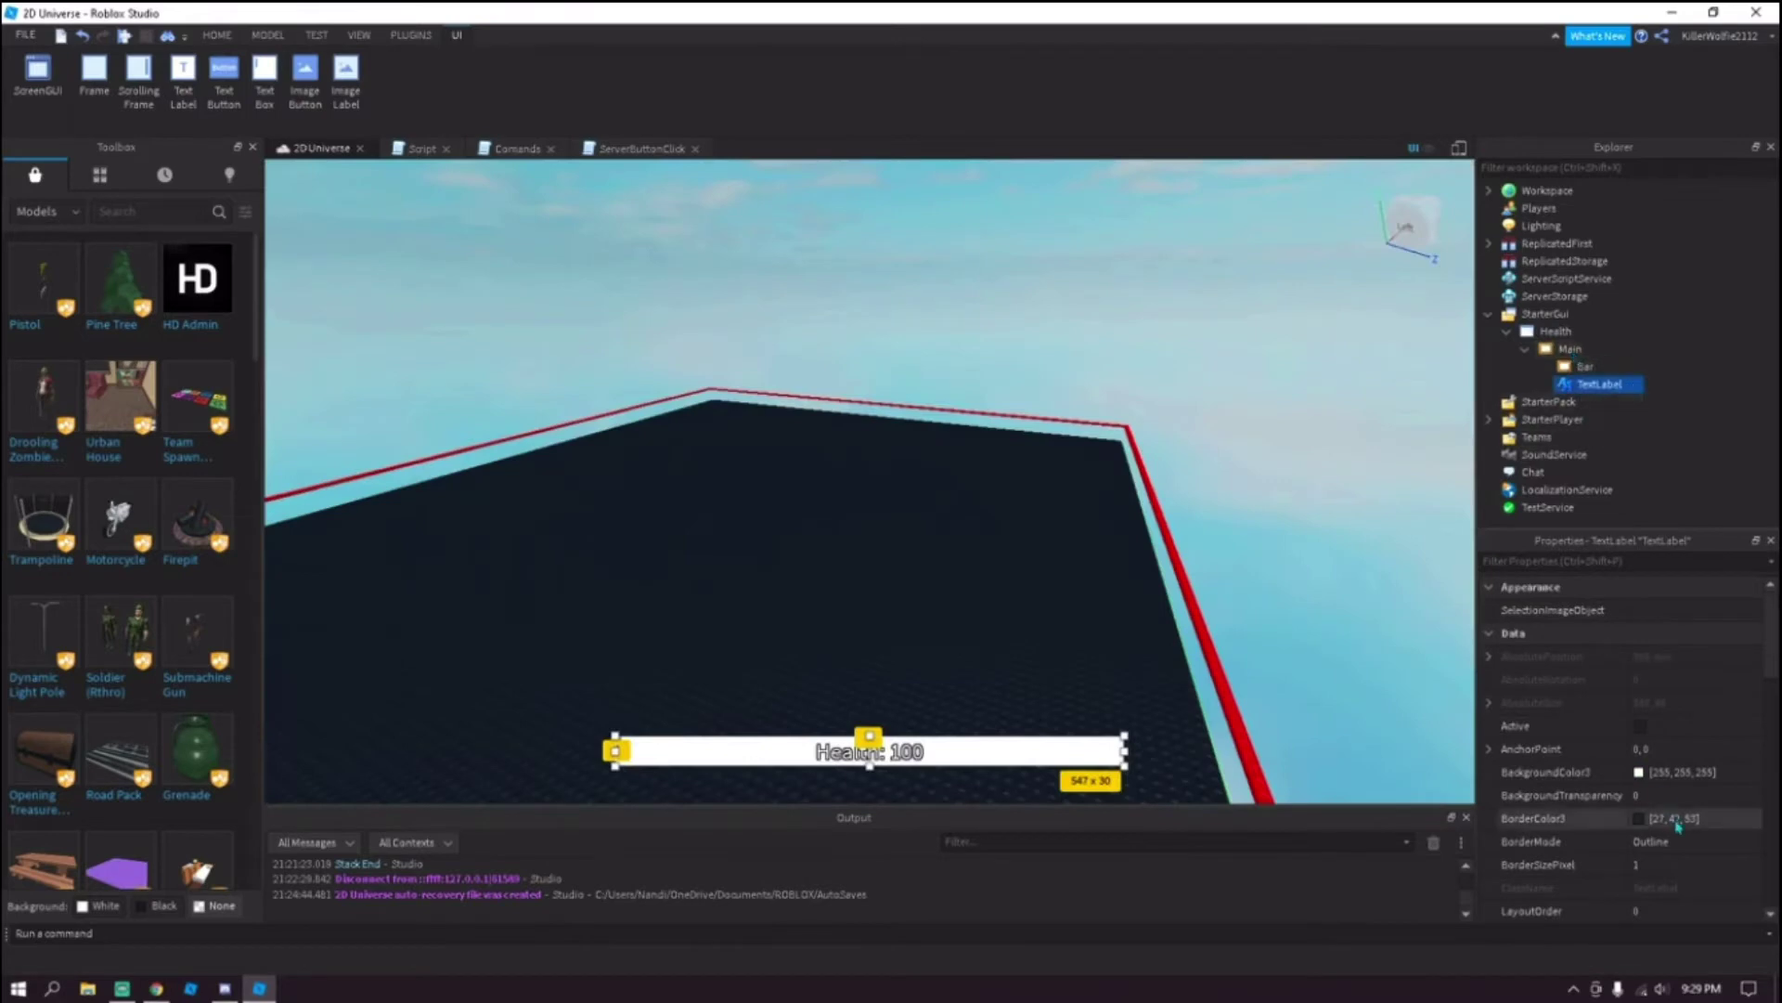
click(1663, 795)
text(1)
key(Return)
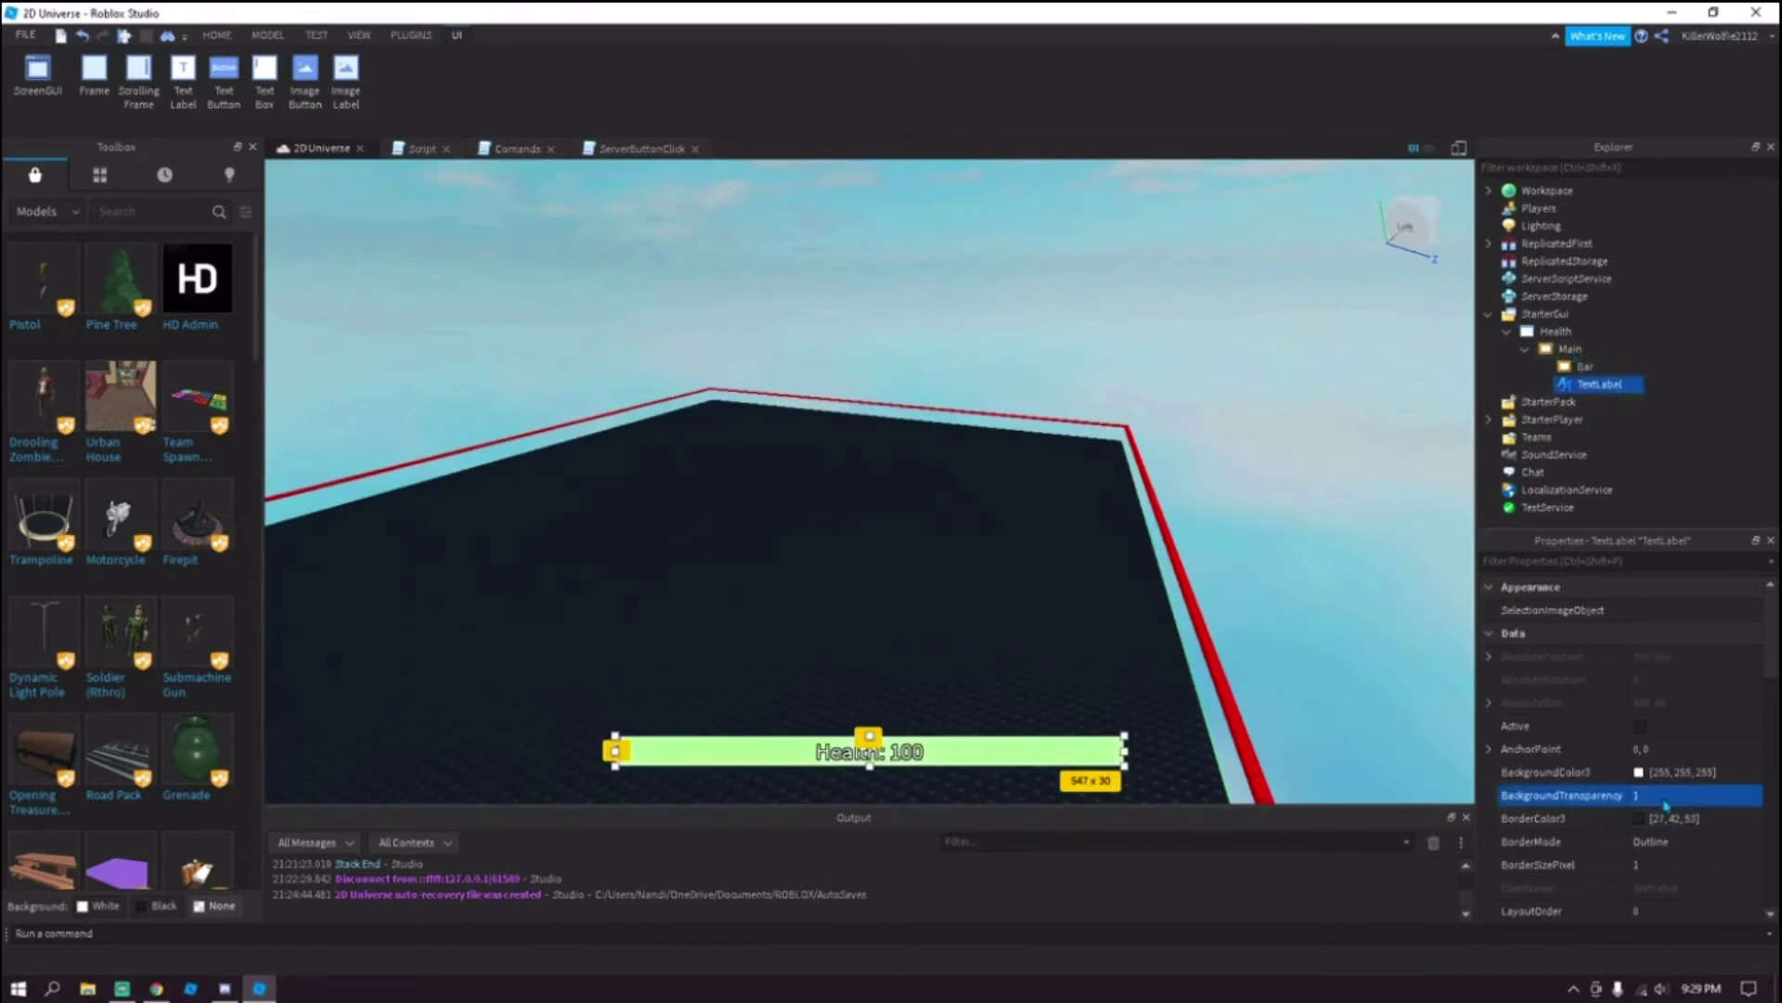
click(1257, 496)
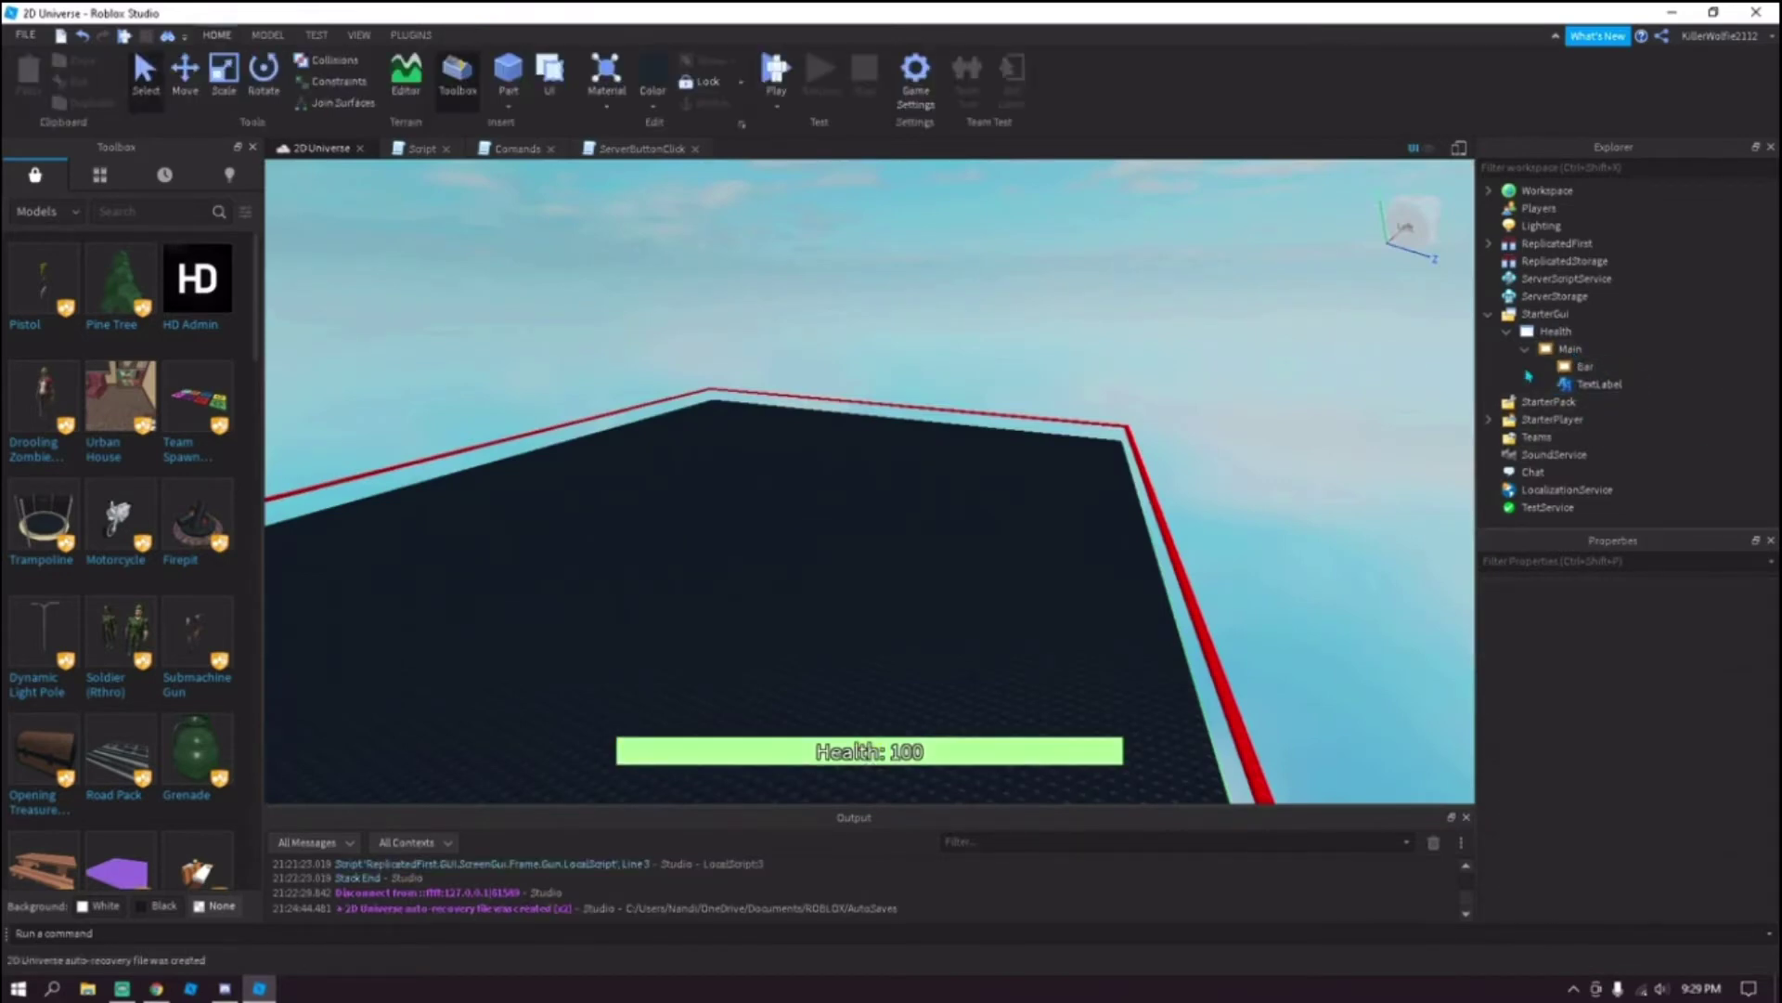
Add a LocalScript to the Health ScreenGui and clear its default code.
click(1525, 349)
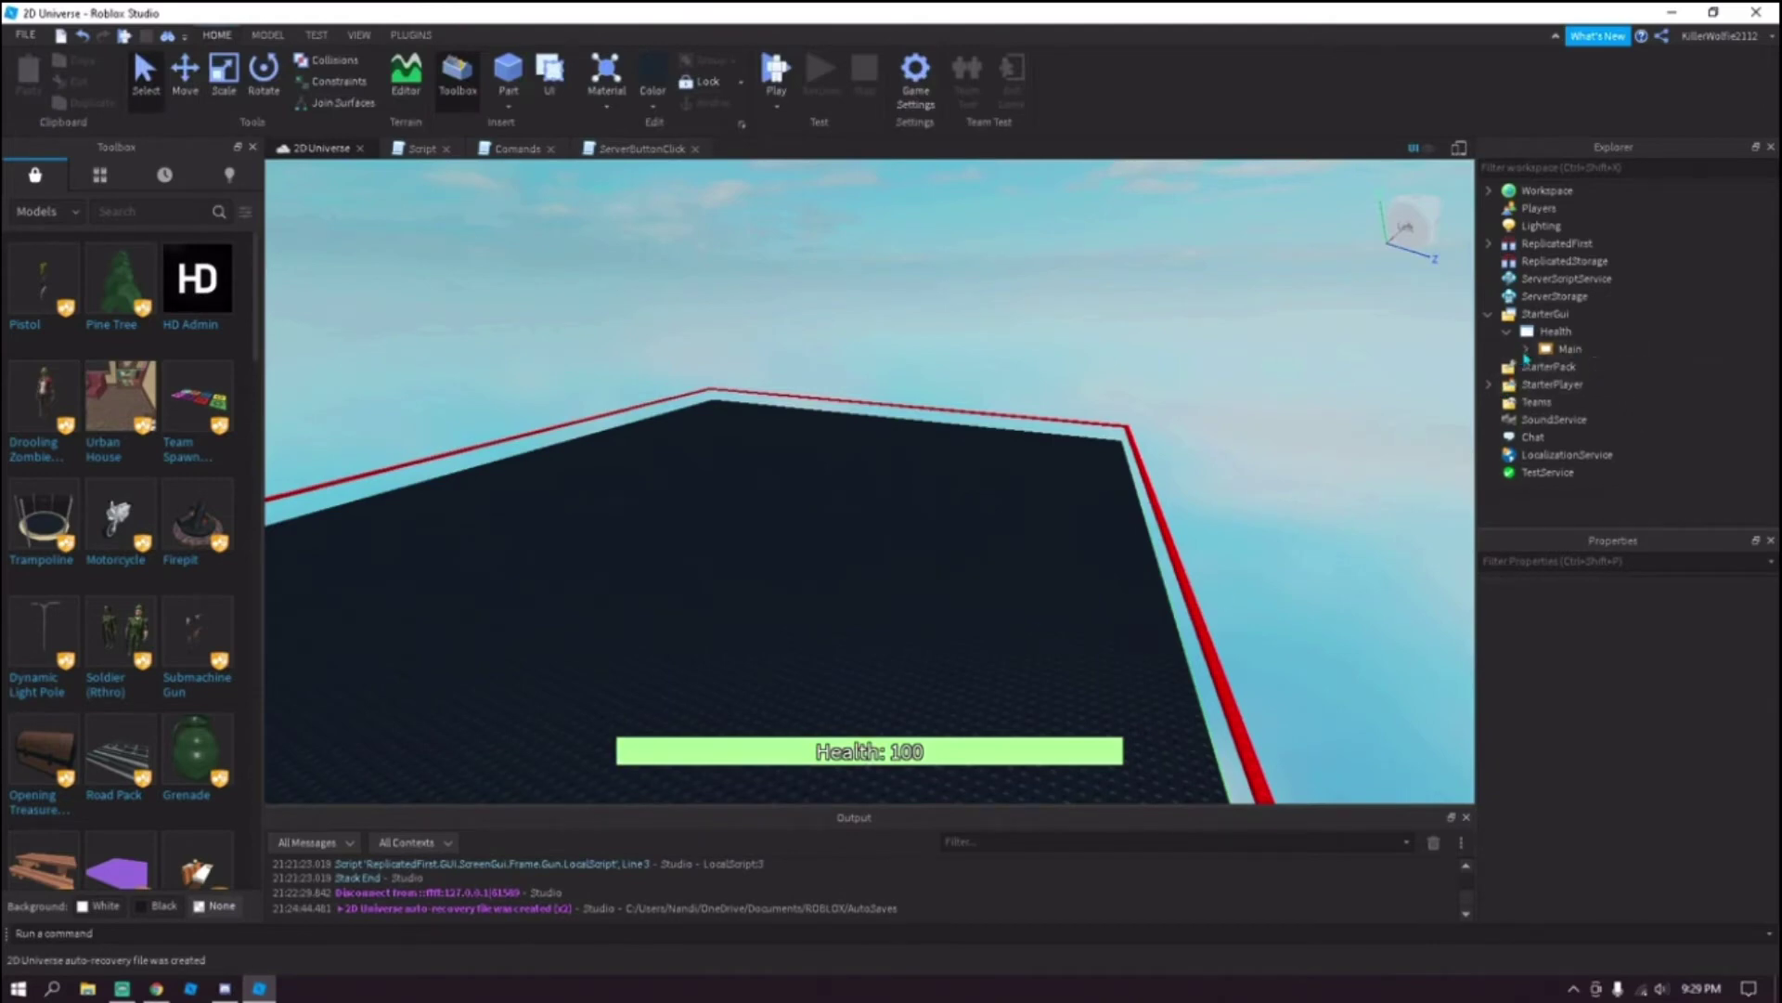
click(1585, 331)
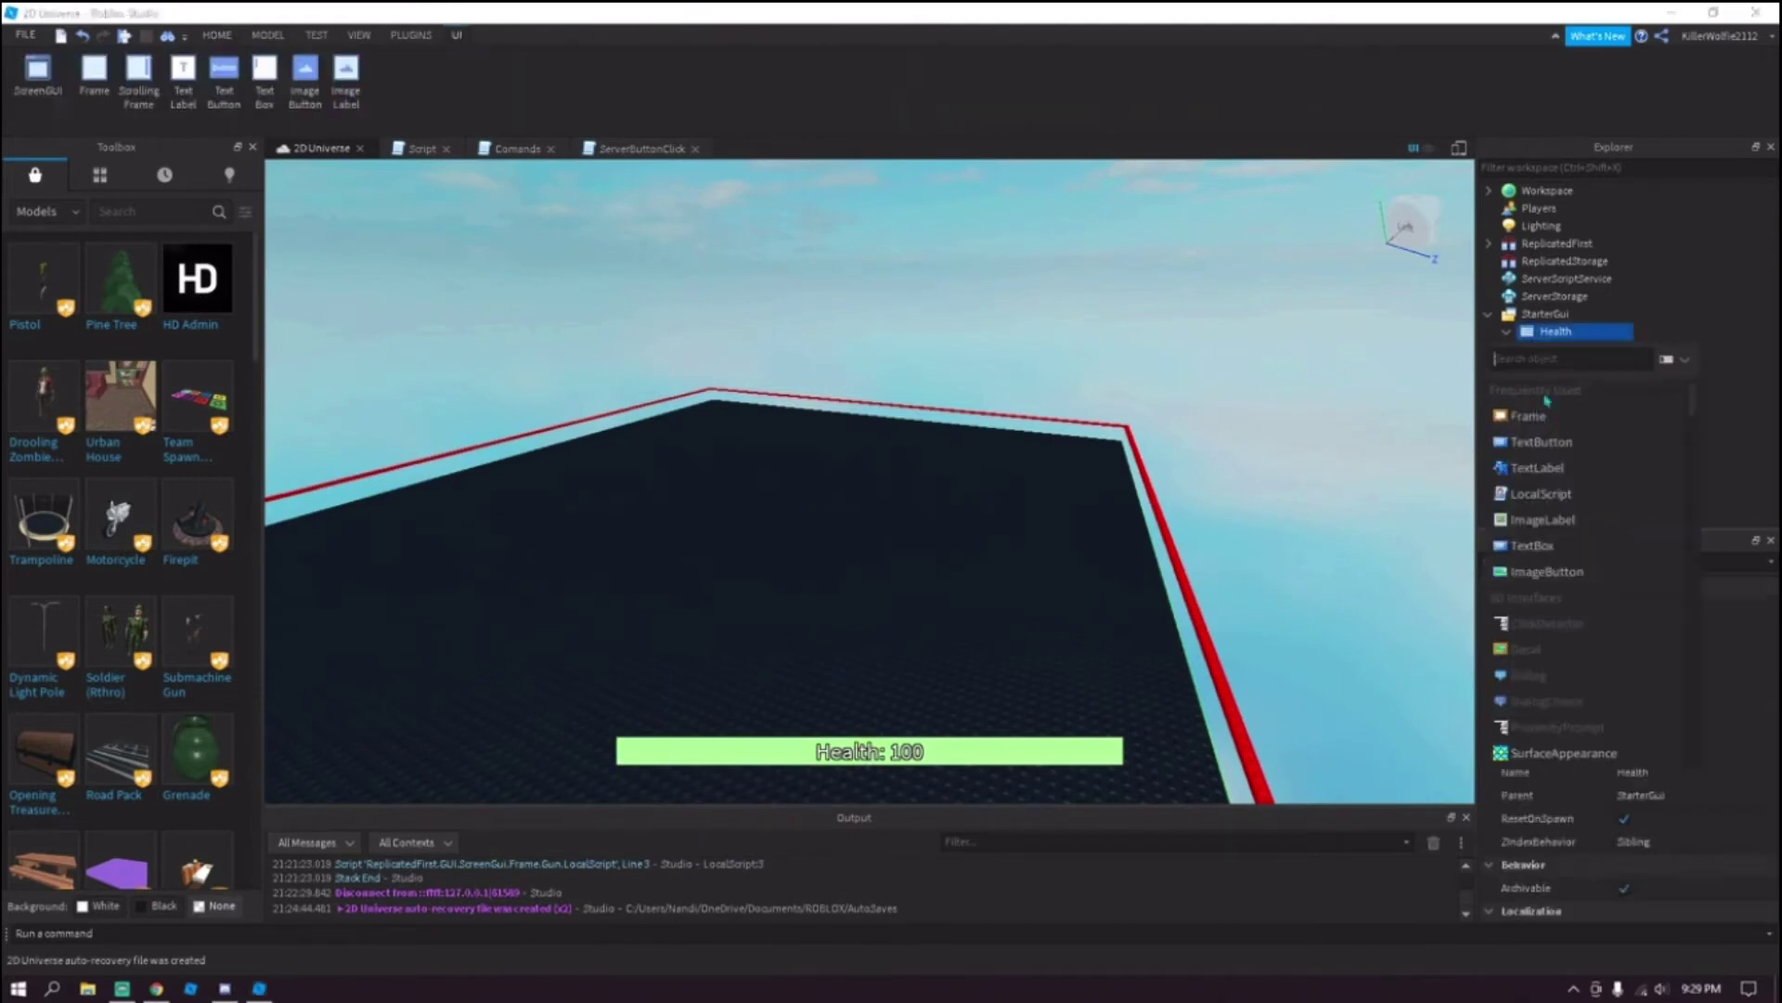
click(1546, 464)
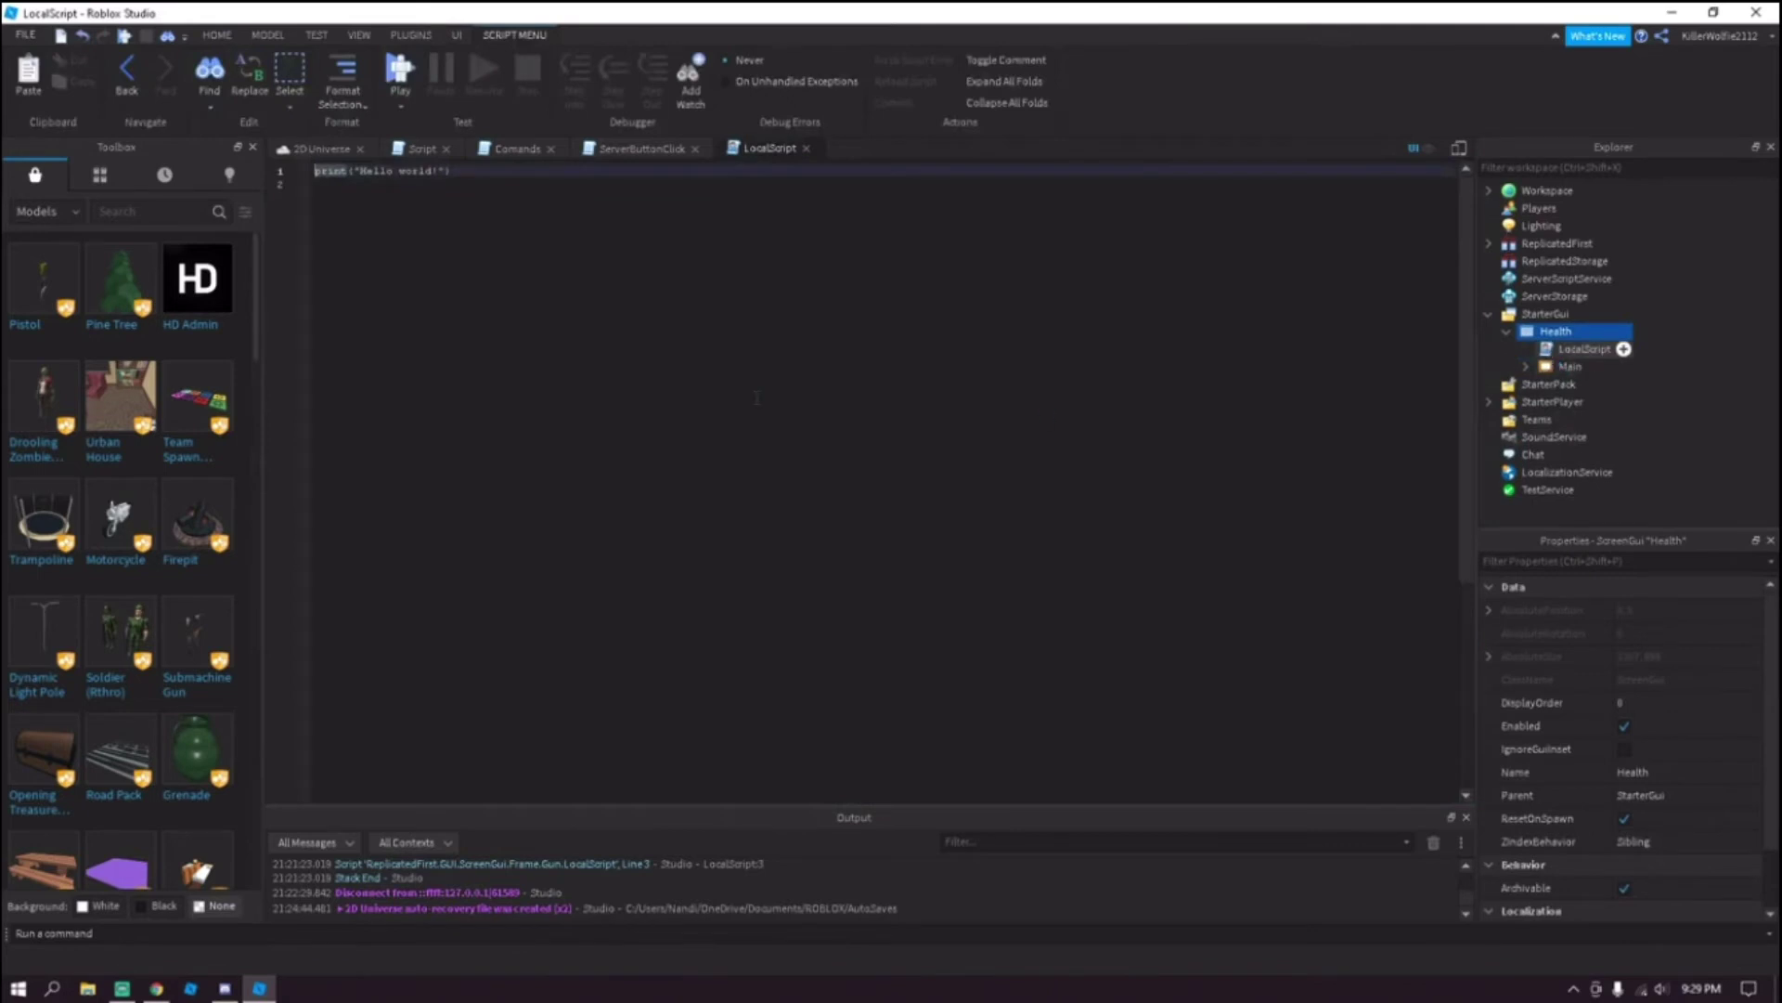
key(ctrl+a)
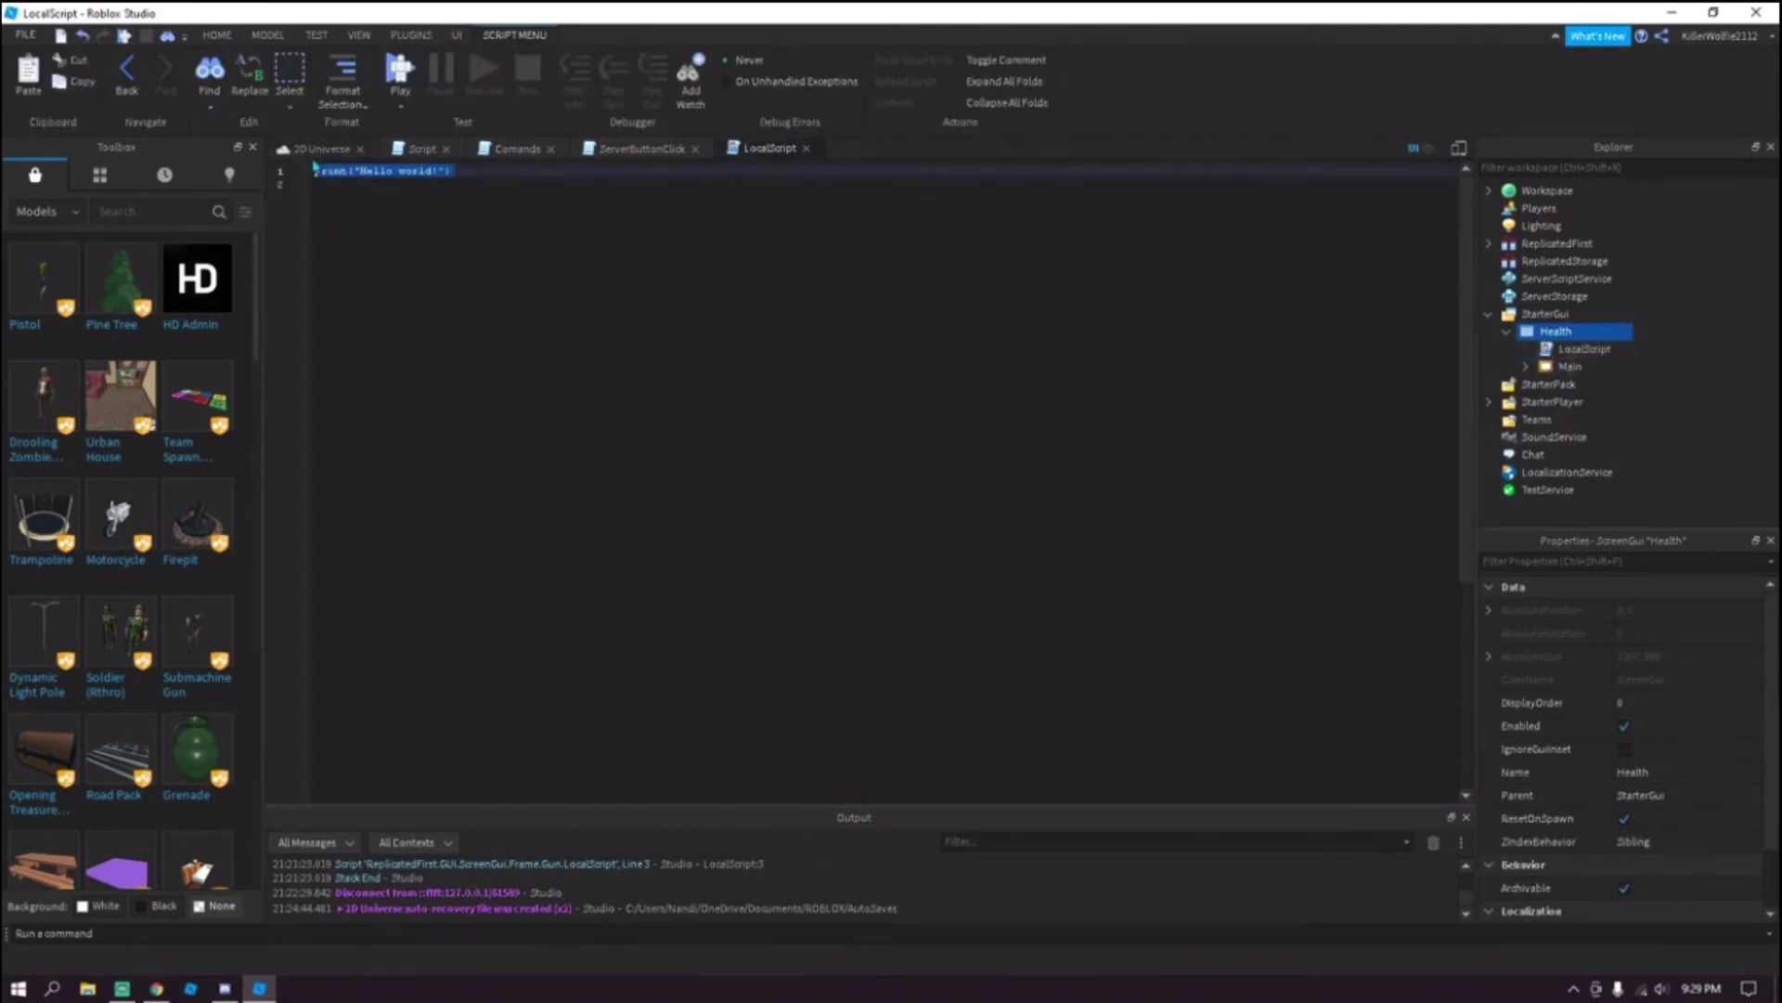
key(BackSpace)
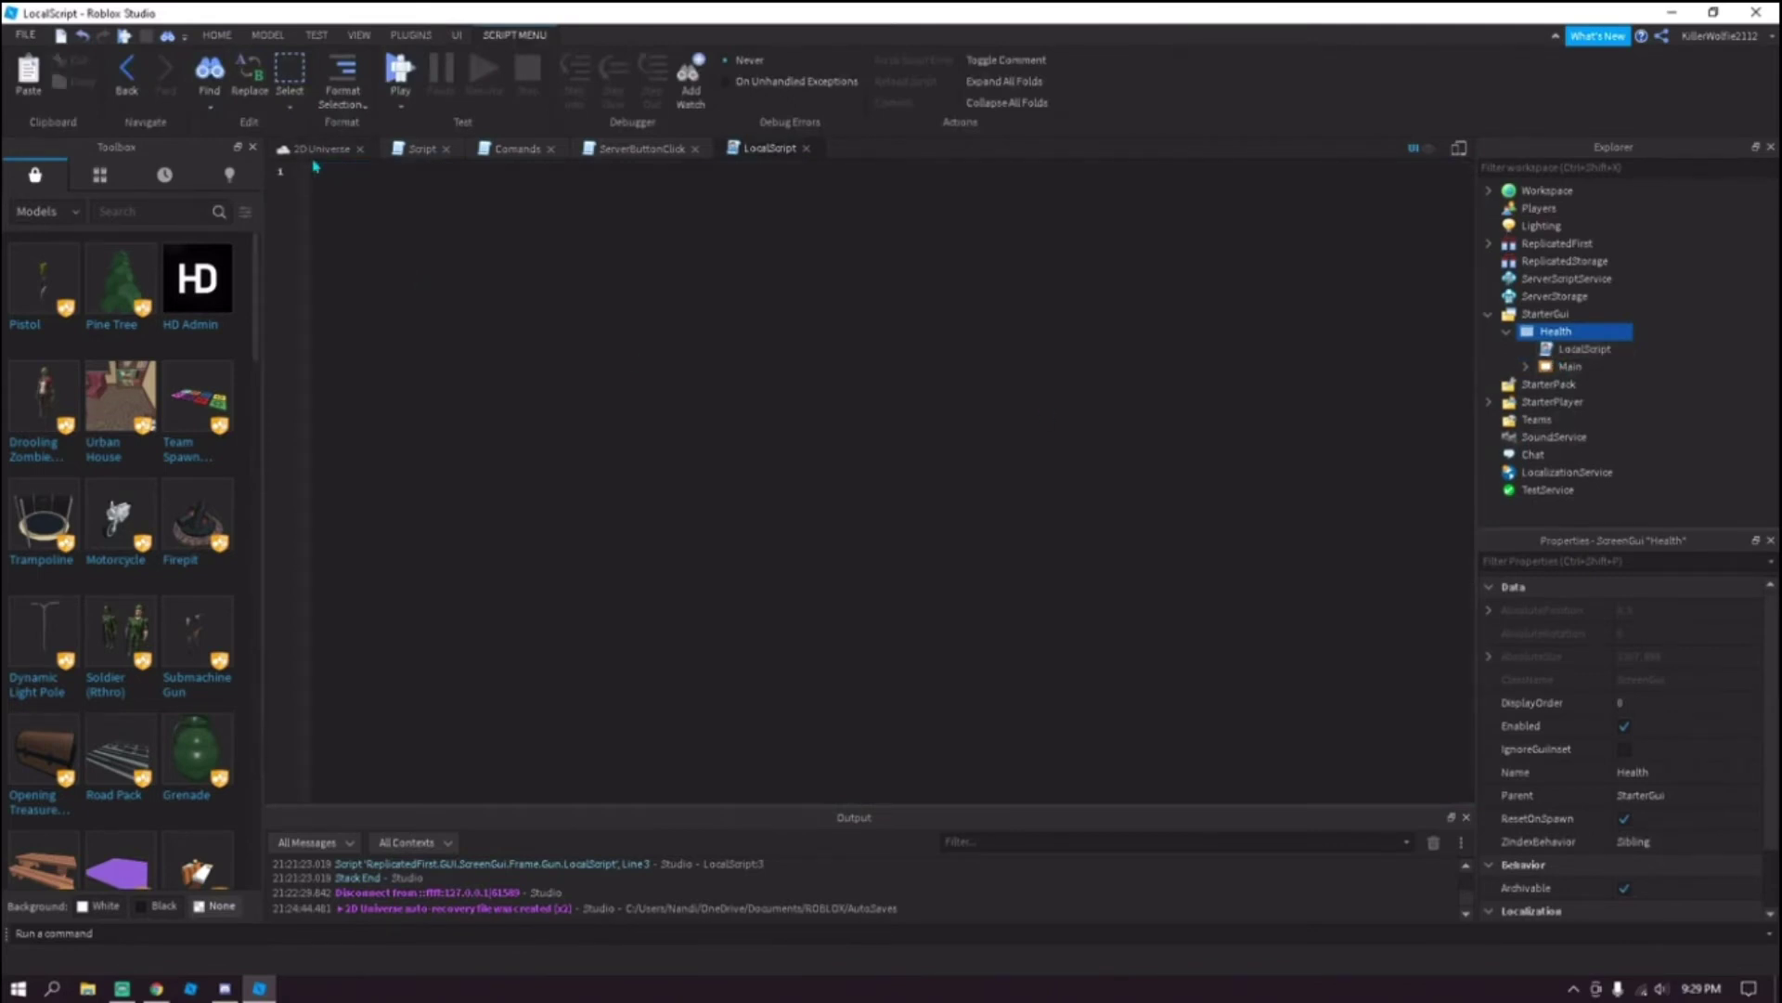
Fill the LocalScript with code that resizes and recolours Main.Bar and updates the TextLabel on Health changes, leaving a blank line on top.
text(--Variables local player = game.Players.LocalPlayer or game.Players.PlayerAdded:Wait() local char = player.Character or player.CharacterAdded:Wait() local humanoid = char:WaitForChild("Humanoid") local healthGui = script.Parent local textlabel = script.Parent.Main.TextLabel --Health humanoid:GetPropertyChangedSignal("Health"):Connect(function() 	local healthColor = Color3.fromRGB(255, 80, 80):Lerp(Color3.fromRGB(146, 255, 116),humanoid.Health/humanoid.MaxHealth) 	local healthChange = humanoid.Health/humanoid.MaxHealth 	healthGui.Main.Bar:TweenSize(UDim2.new(healthChange,0,1,0),"In","Linear",1) 	healthGui.Main.Bar.BackgroundColor3 = healthColor 	textlabel.Text = "Health: "..humanoid.Health end))
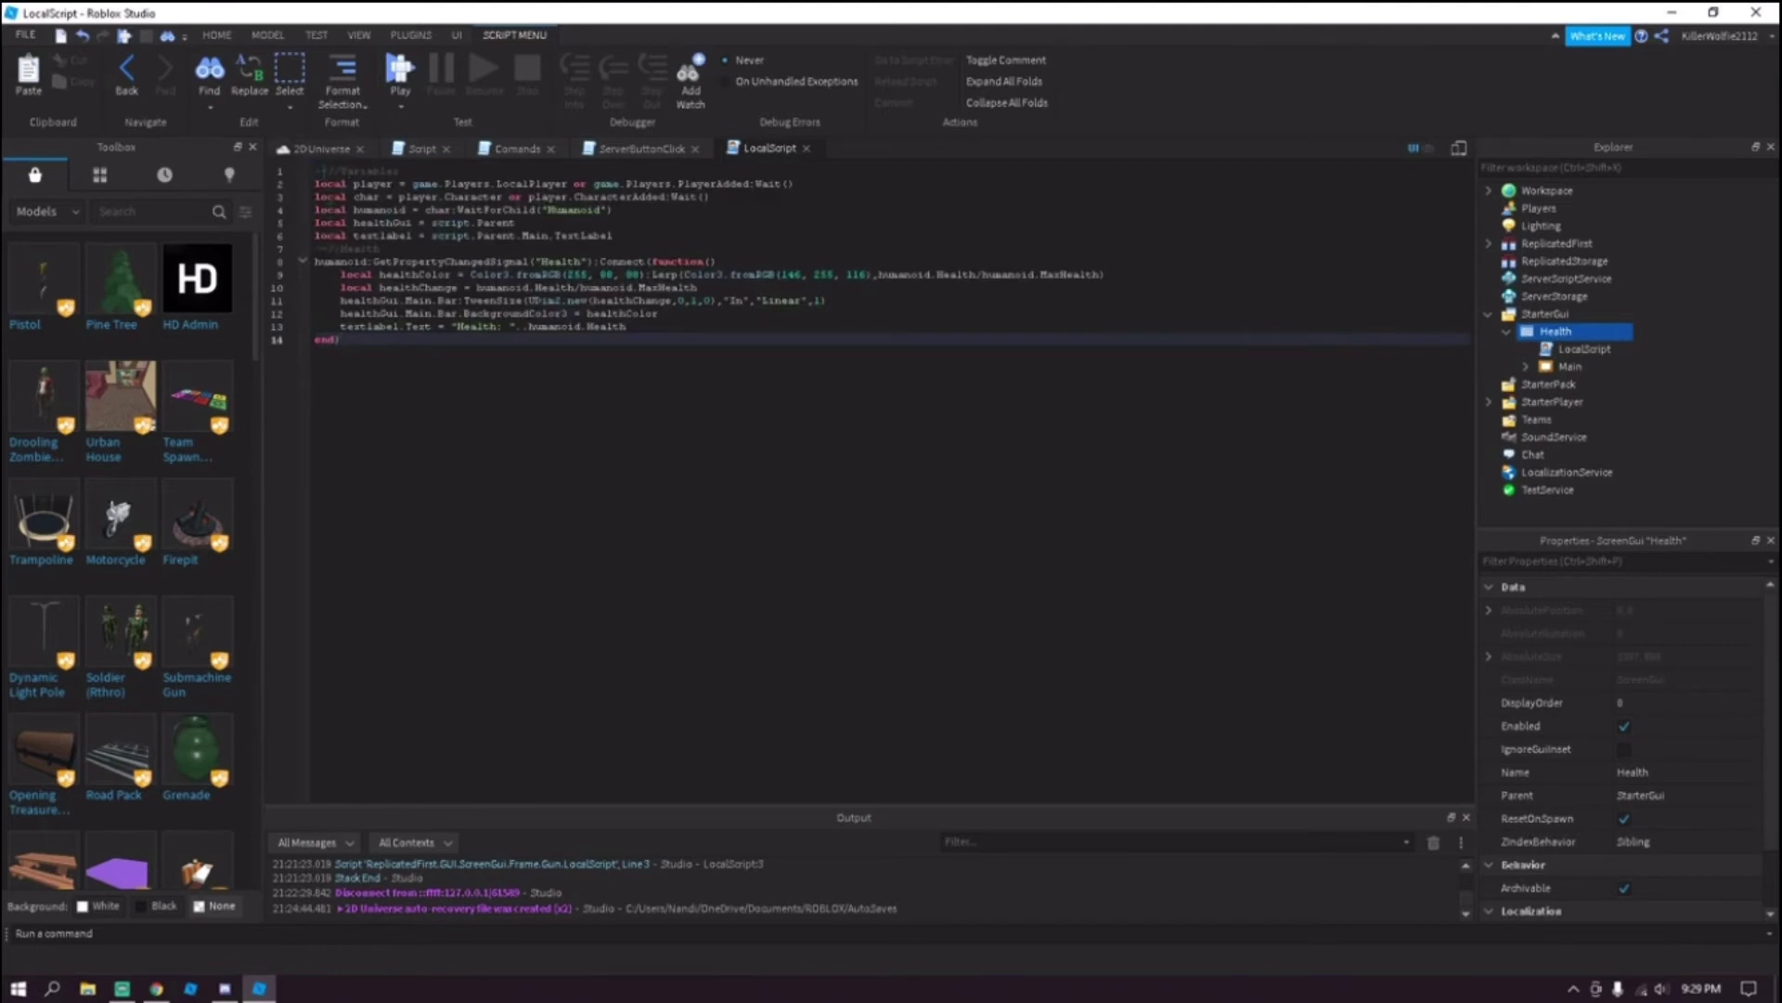
click(314, 171)
key(Return)
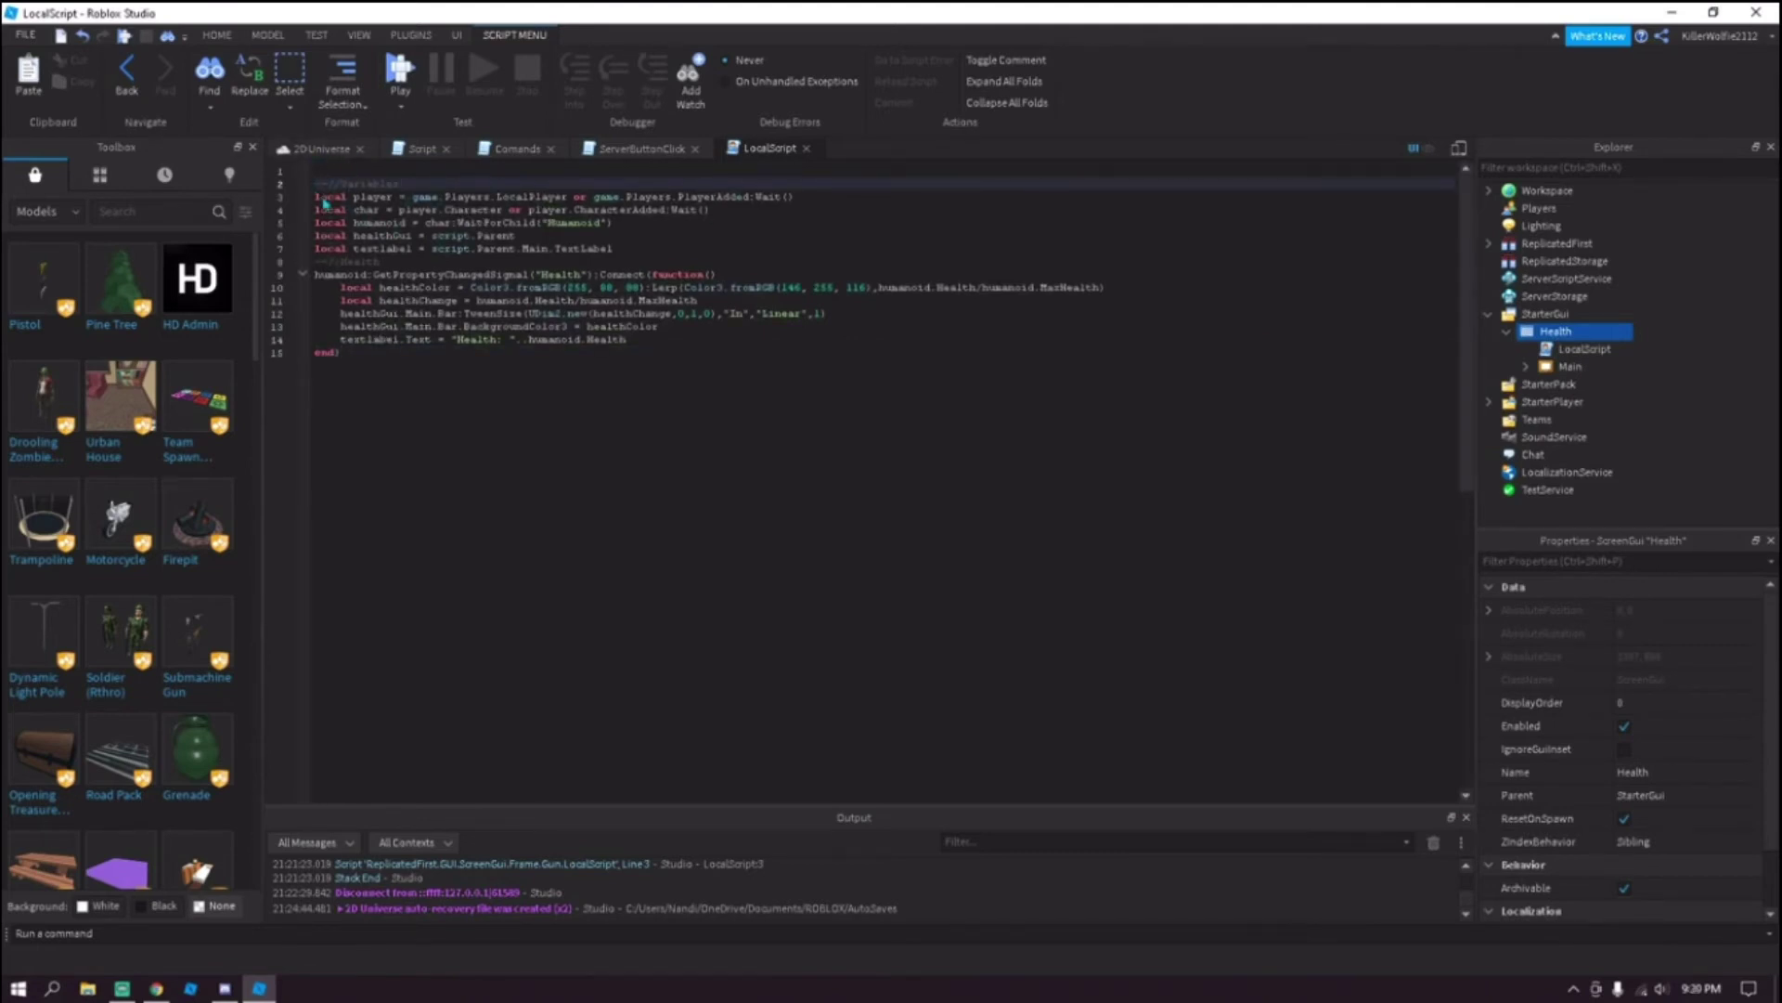
Review the script's variable declarations from player to textlabel and compare their paths with the Health GUI's object hierarchy.
click(384, 197)
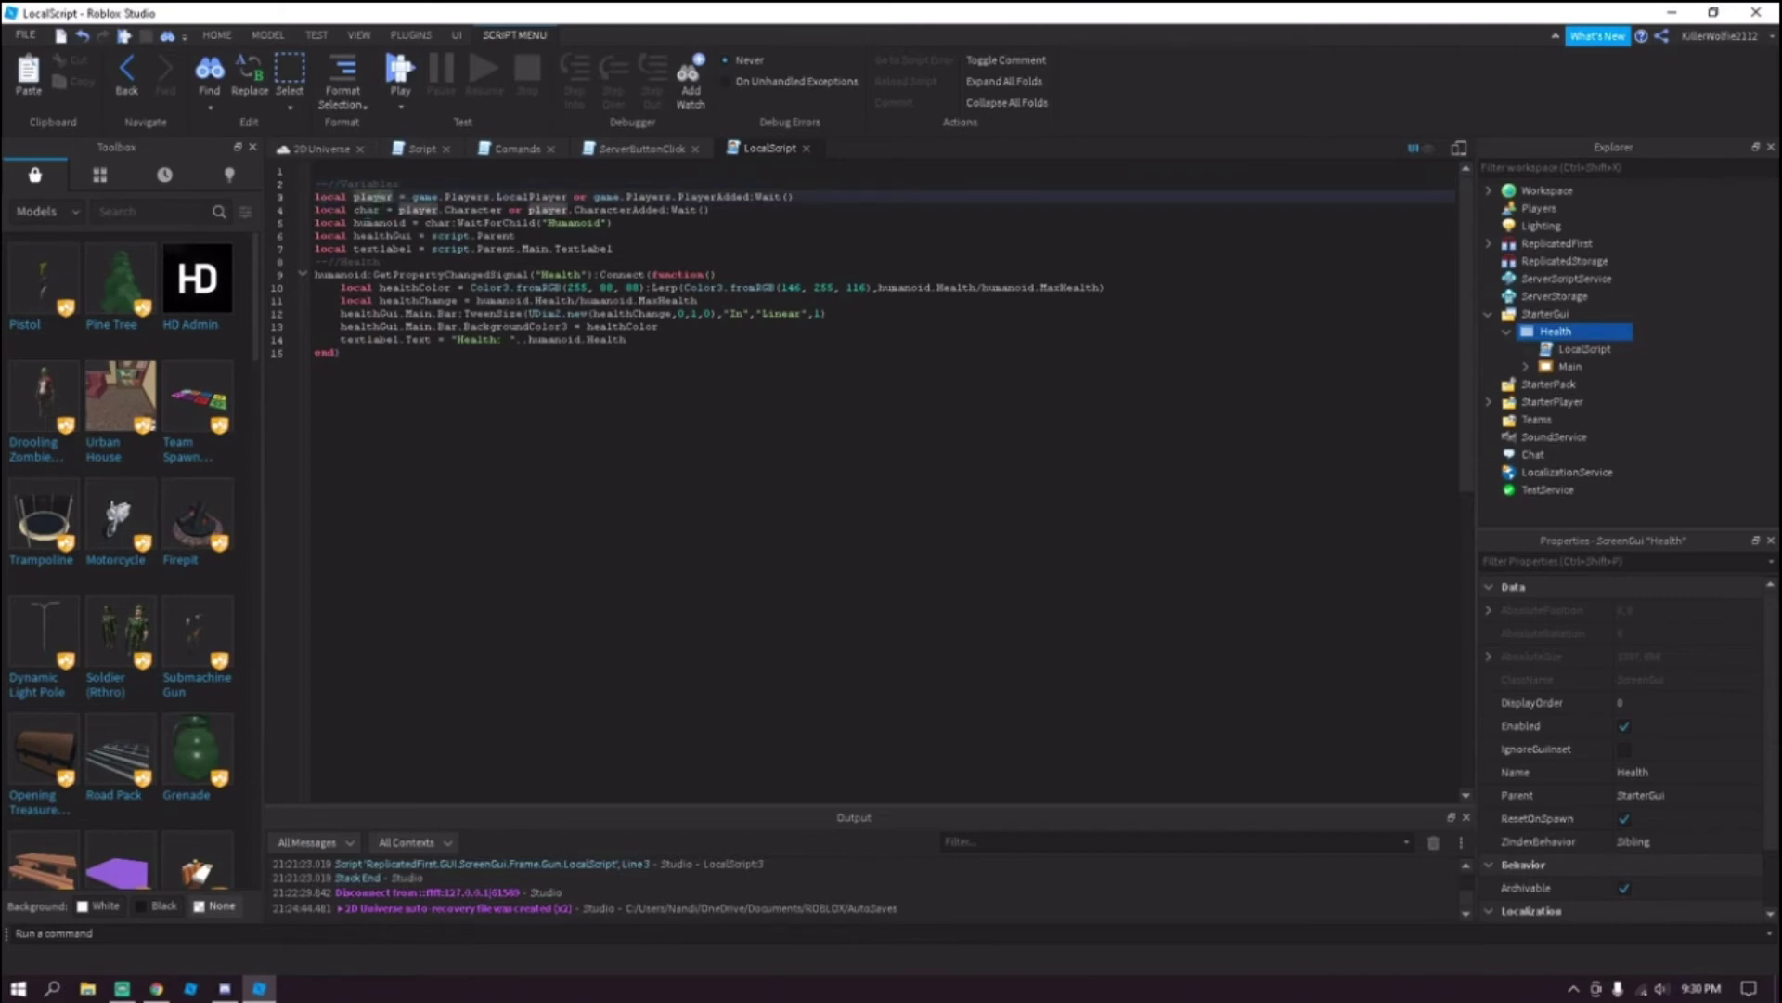
key(Down)
key(Down)
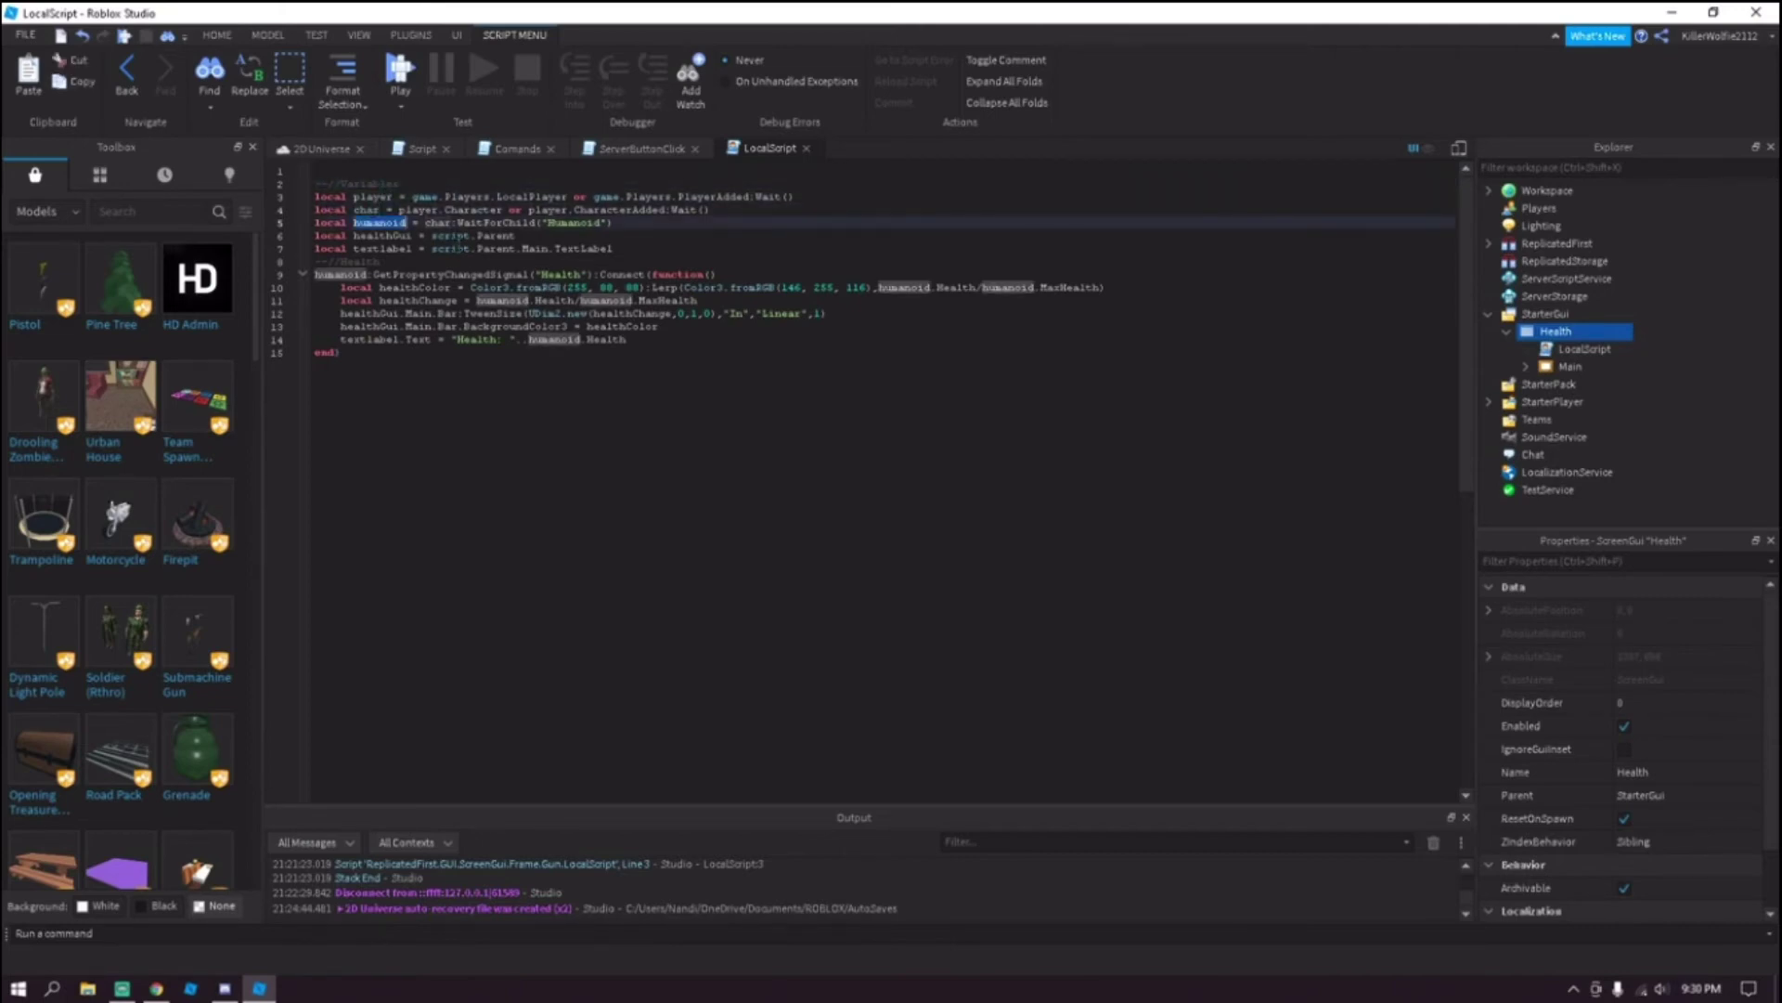
double_click(459, 247)
double_click(366, 235)
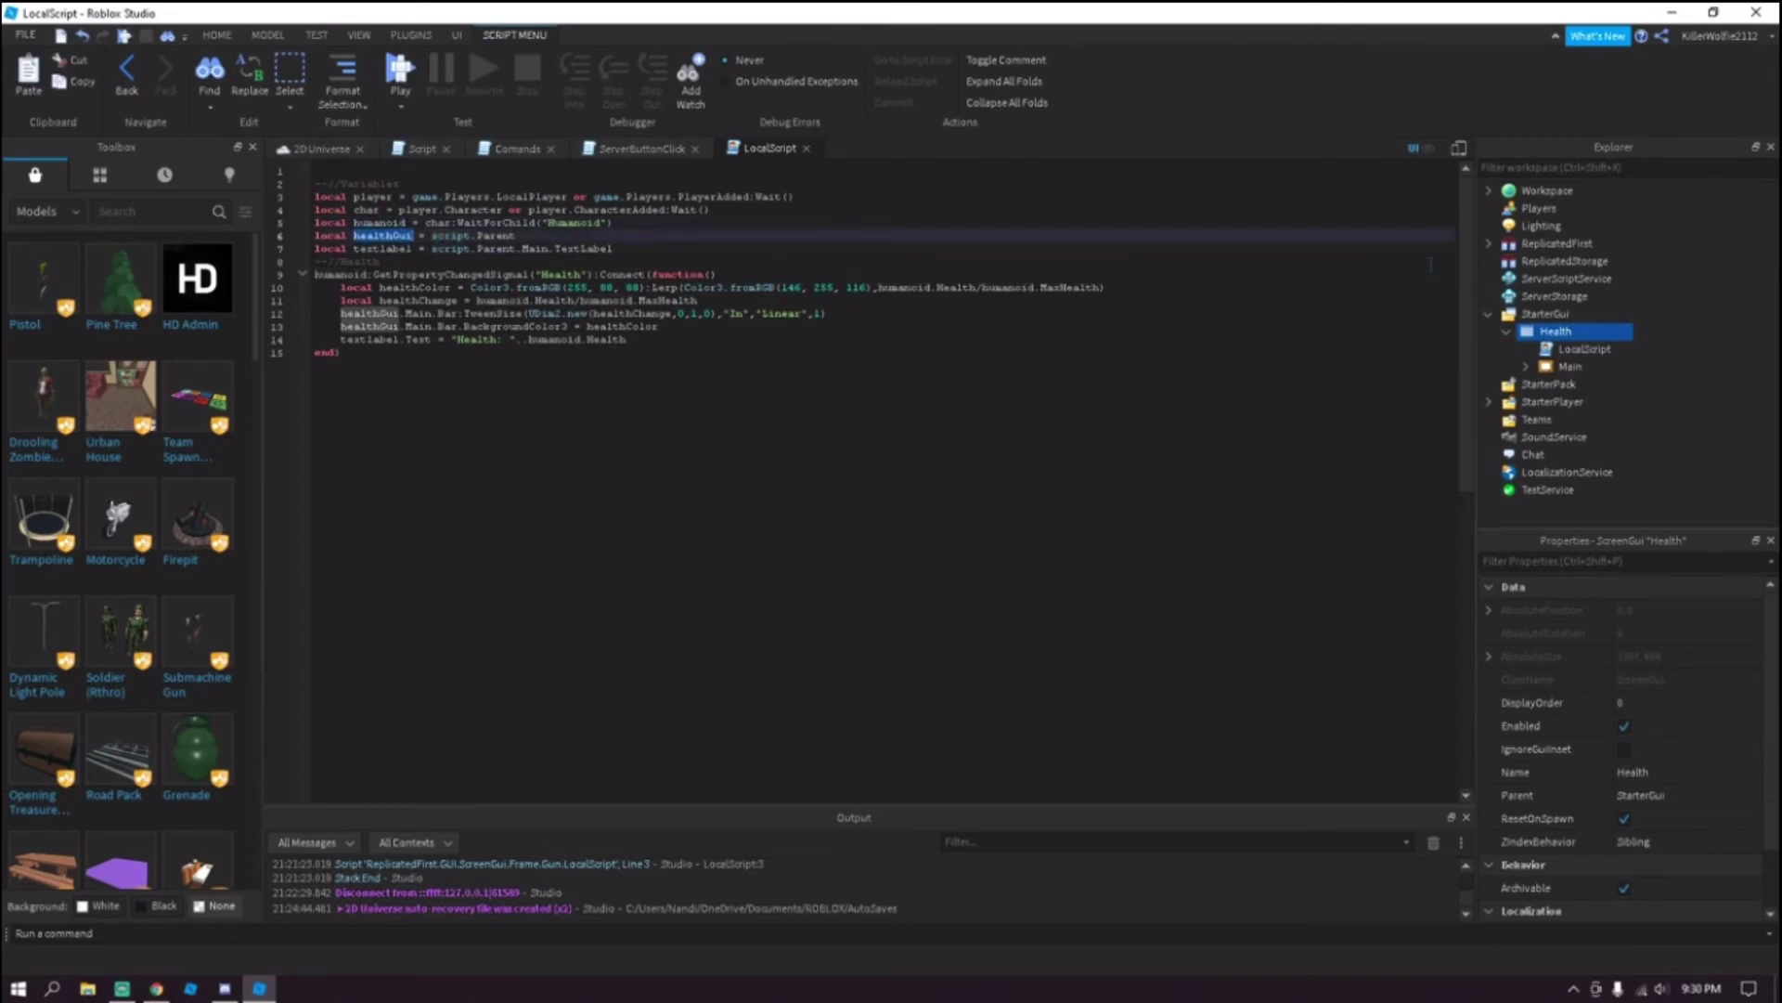
click(1556, 333)
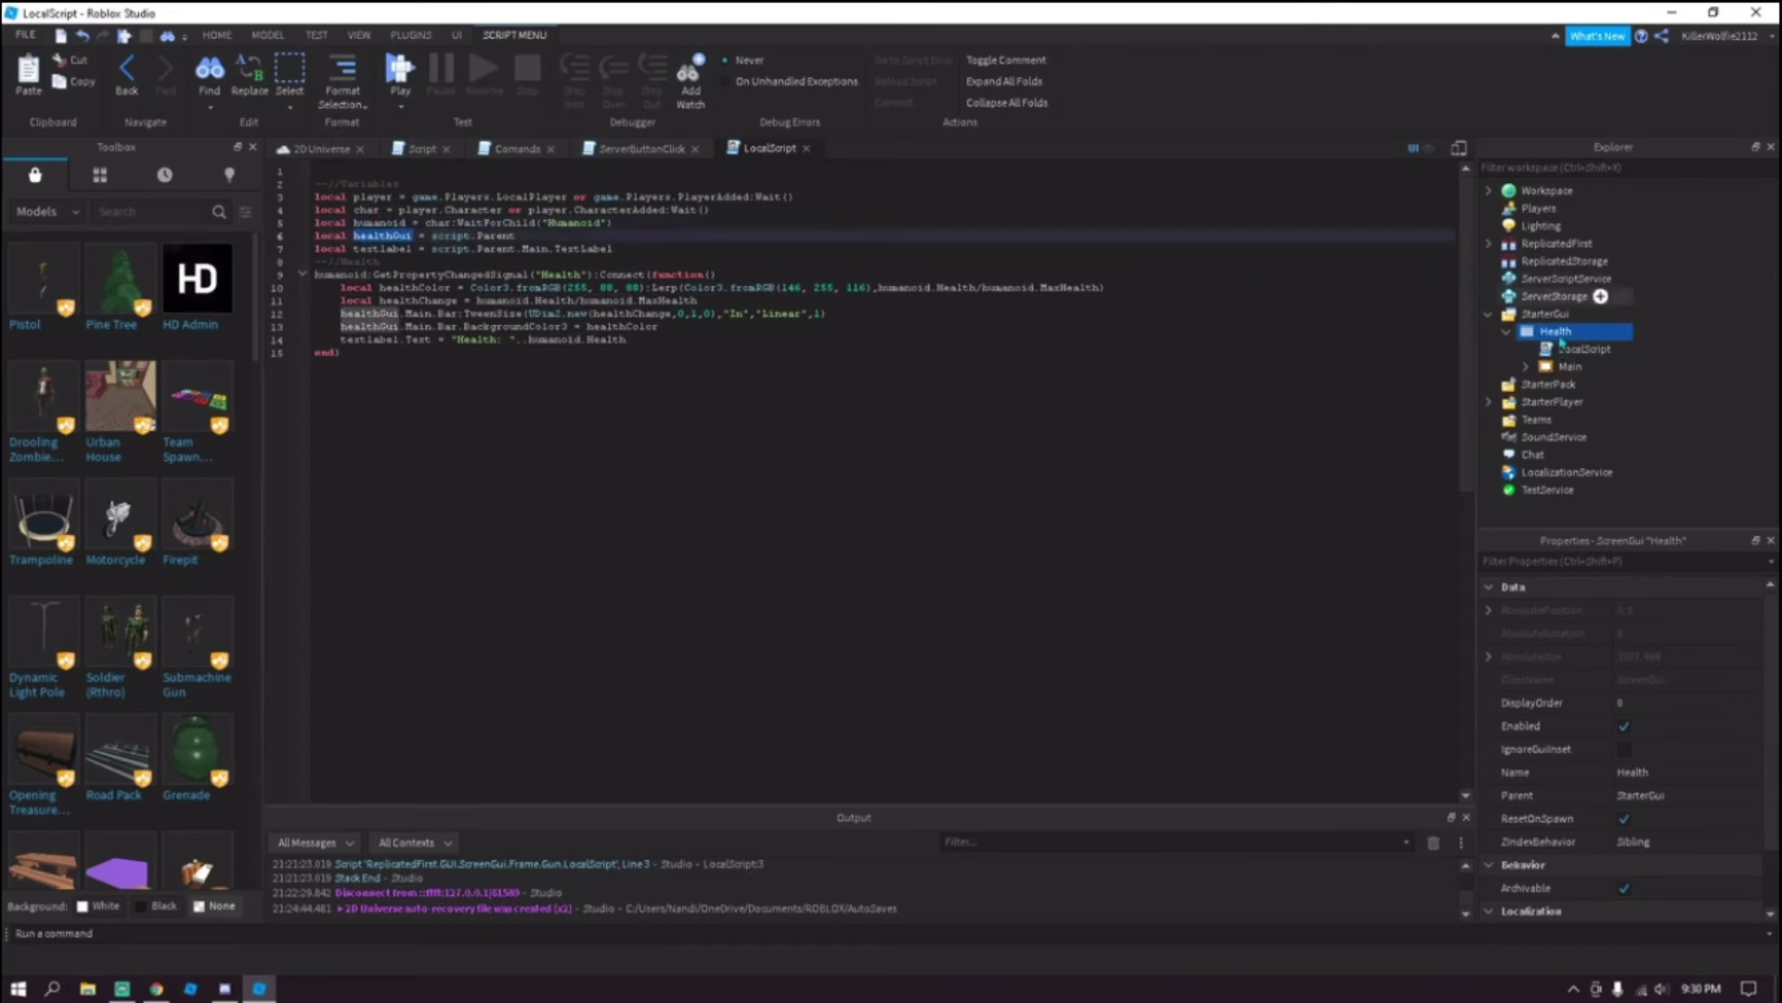
double_click(384, 248)
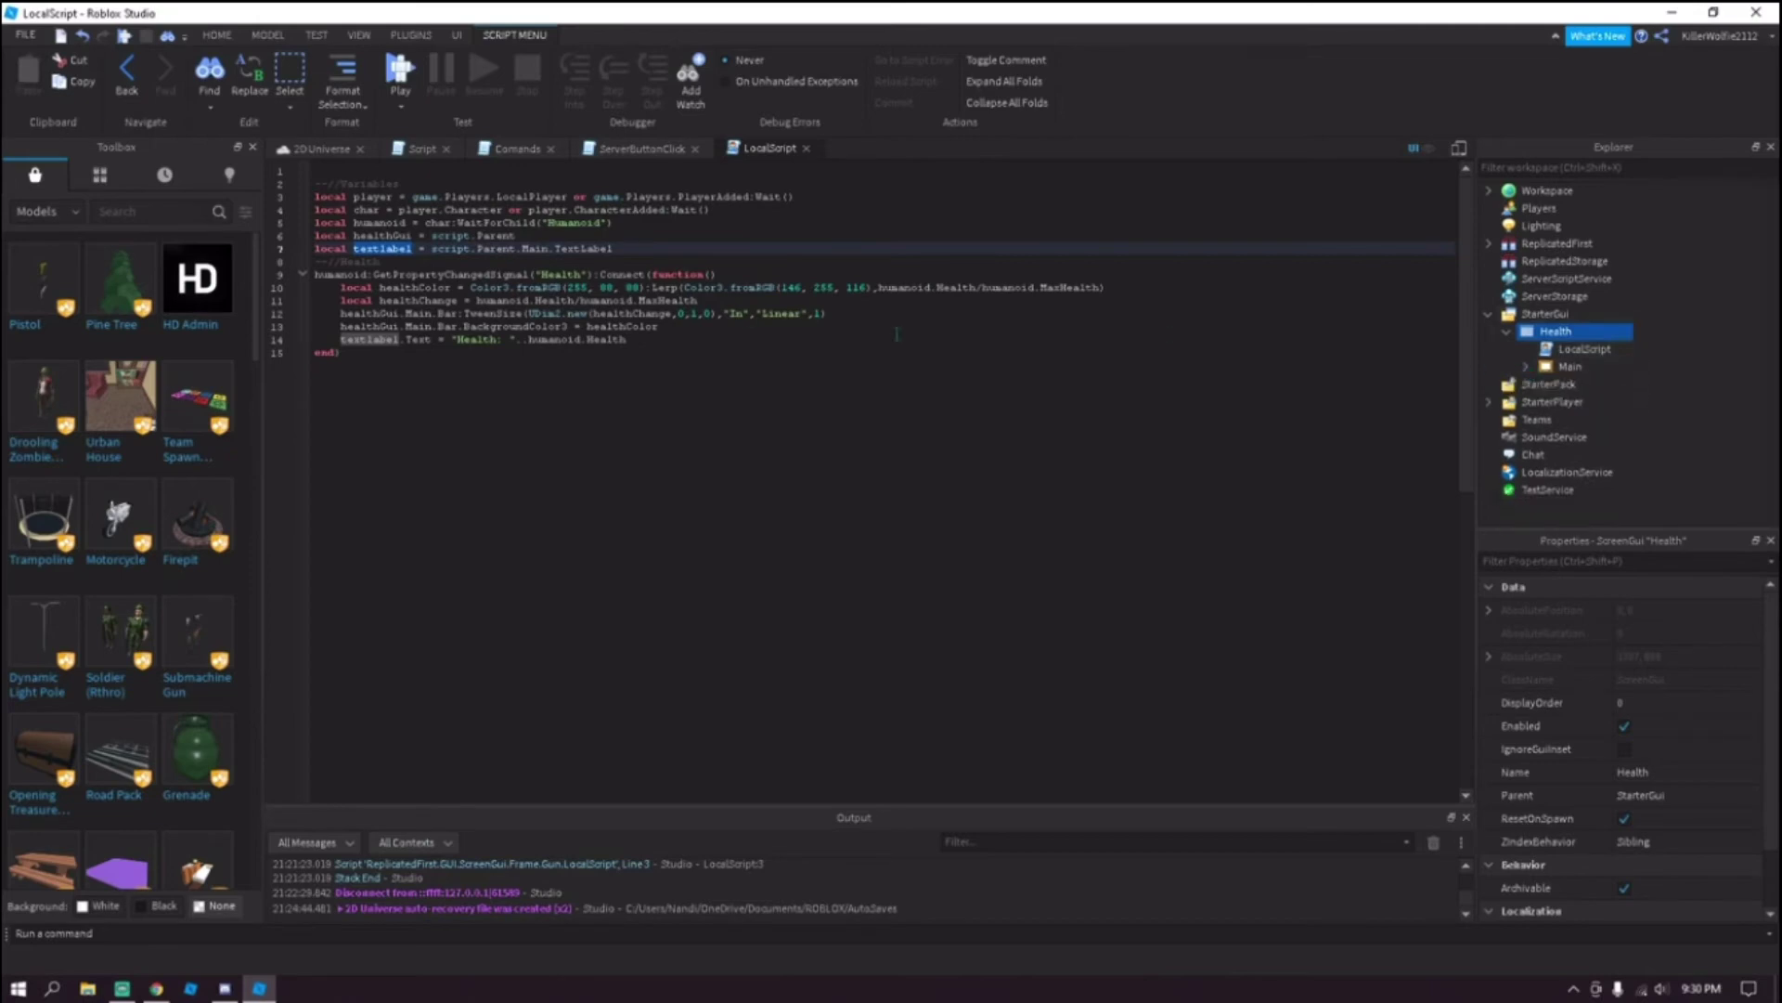
double_click(535, 248)
key(ctrl+c)
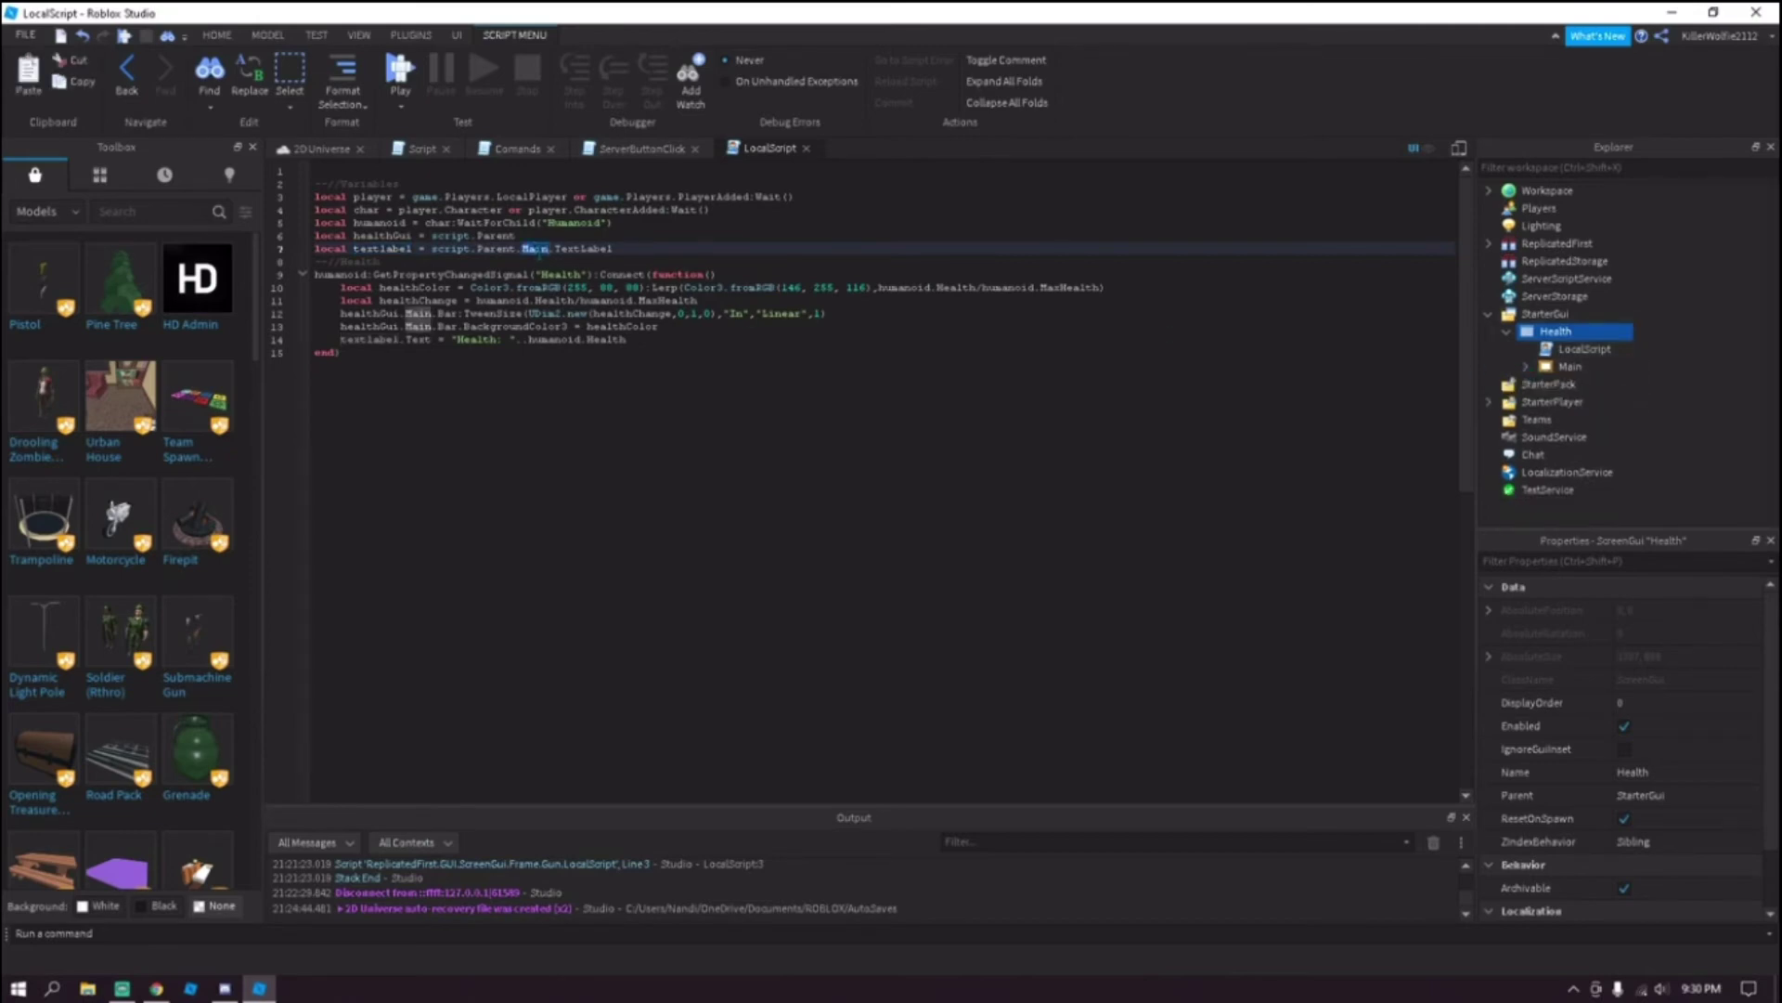
click(1525, 367)
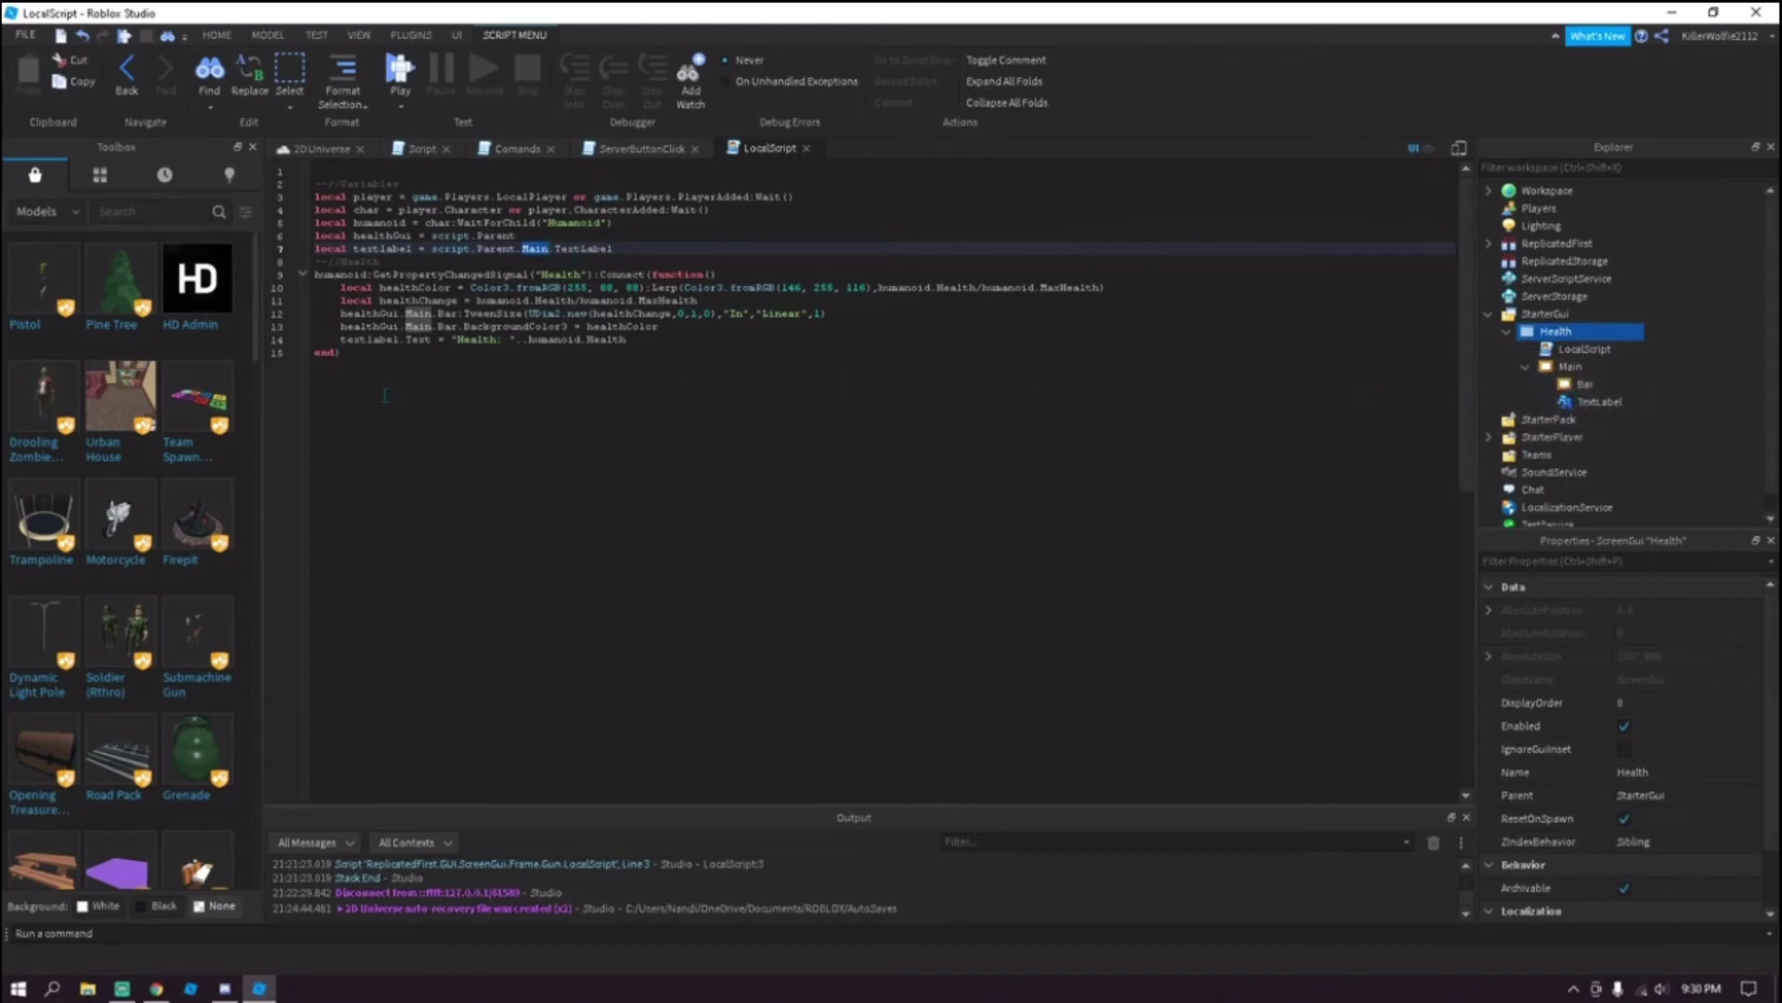
Examine the Health changed handler: the healthColor lerp, the healthChange ratio, the Bar tween and the label text line.
mouse_move(385, 395)
mouse_down()
mouse_move(315, 274)
mouse_move(715, 274)
mouse_up()
click(611, 288)
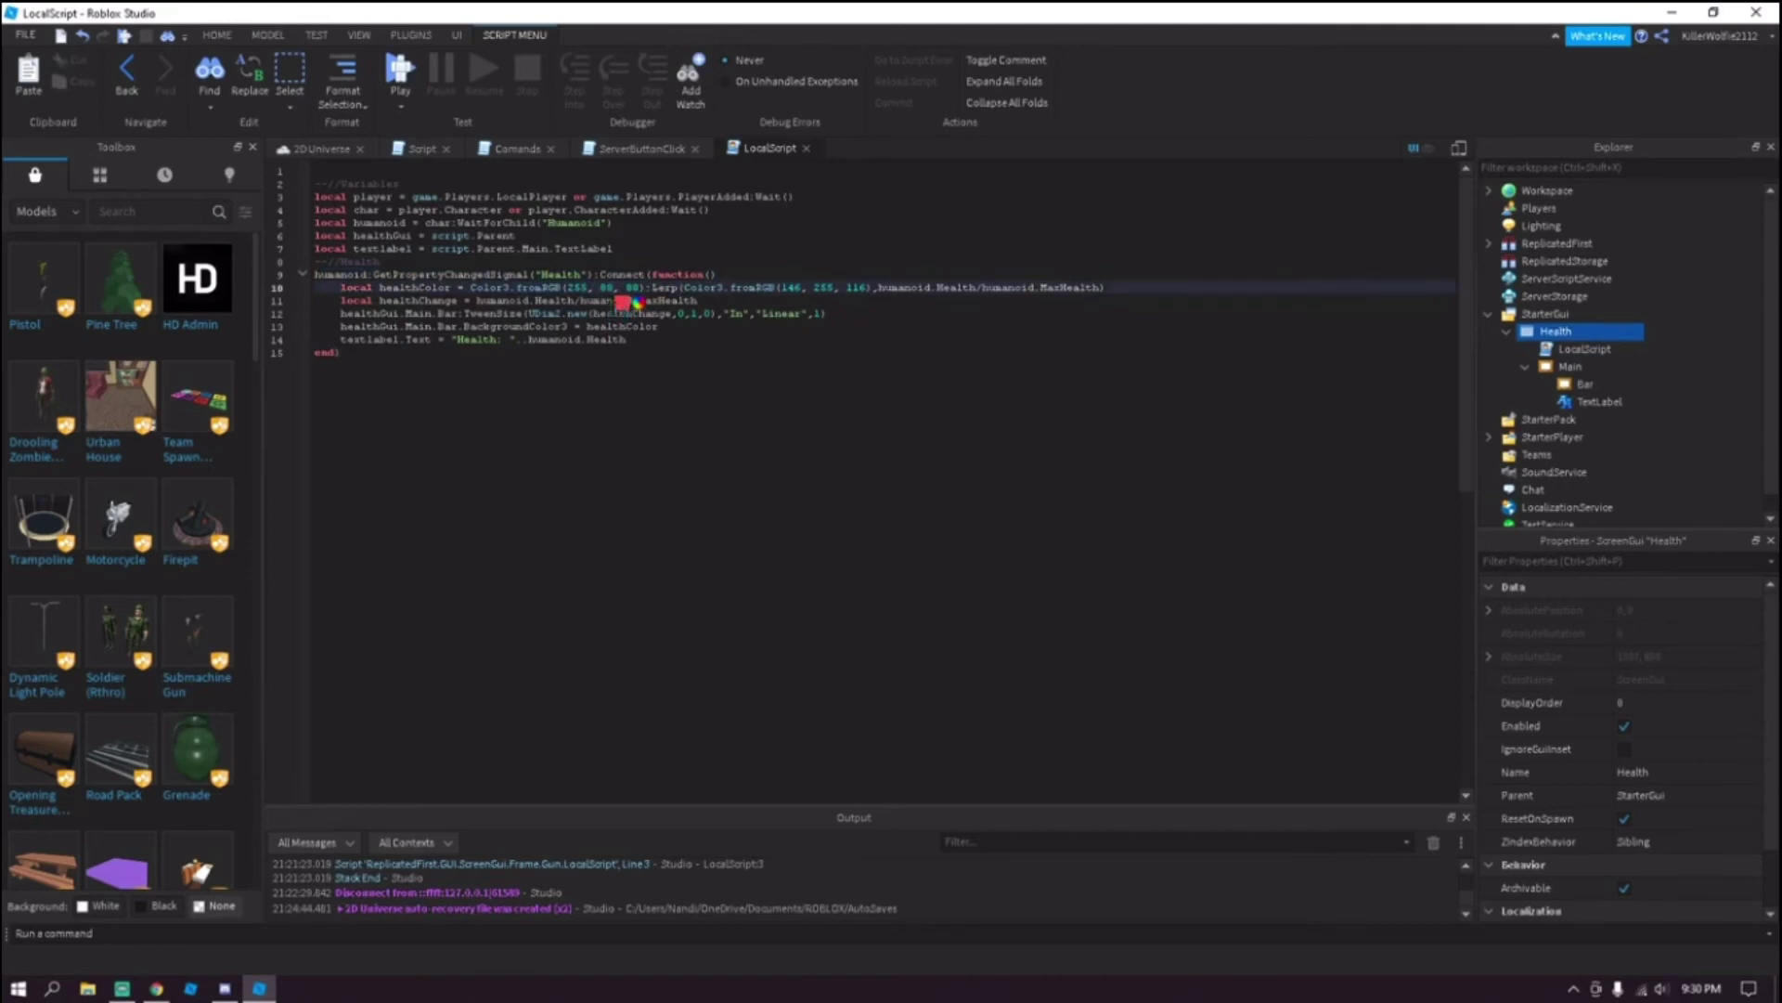
click(808, 289)
double_click(664, 288)
click(782, 289)
click(420, 300)
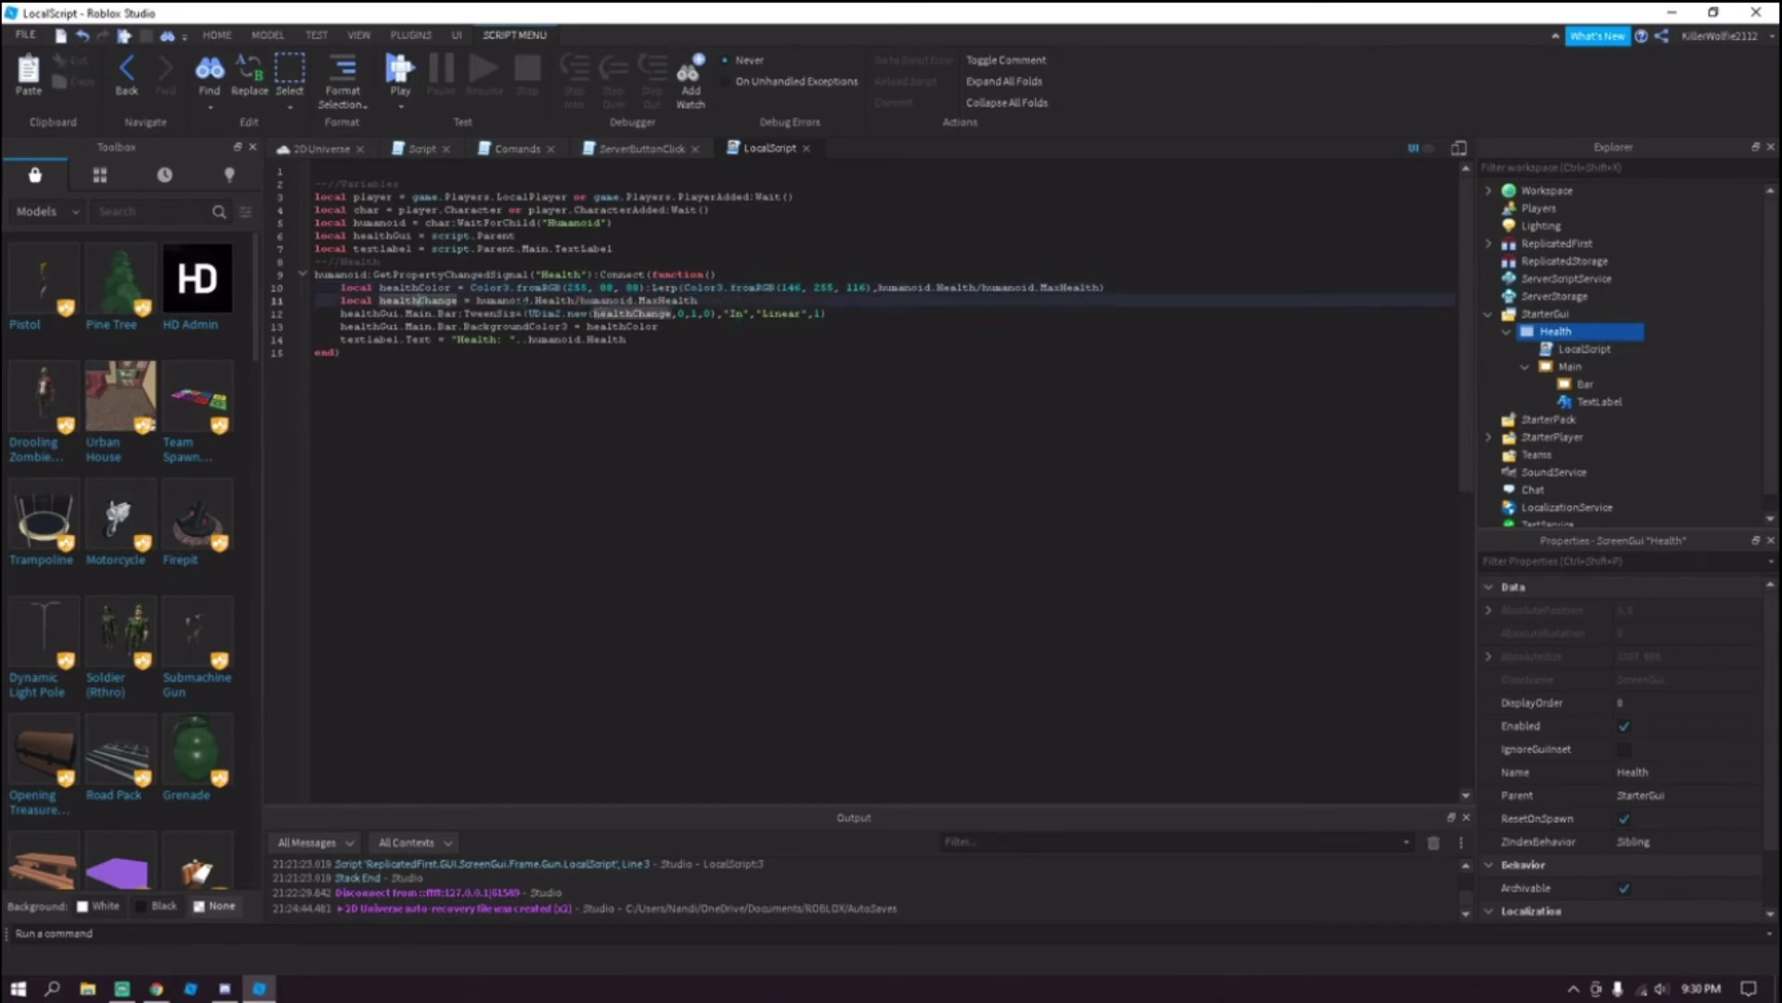
click(526, 301)
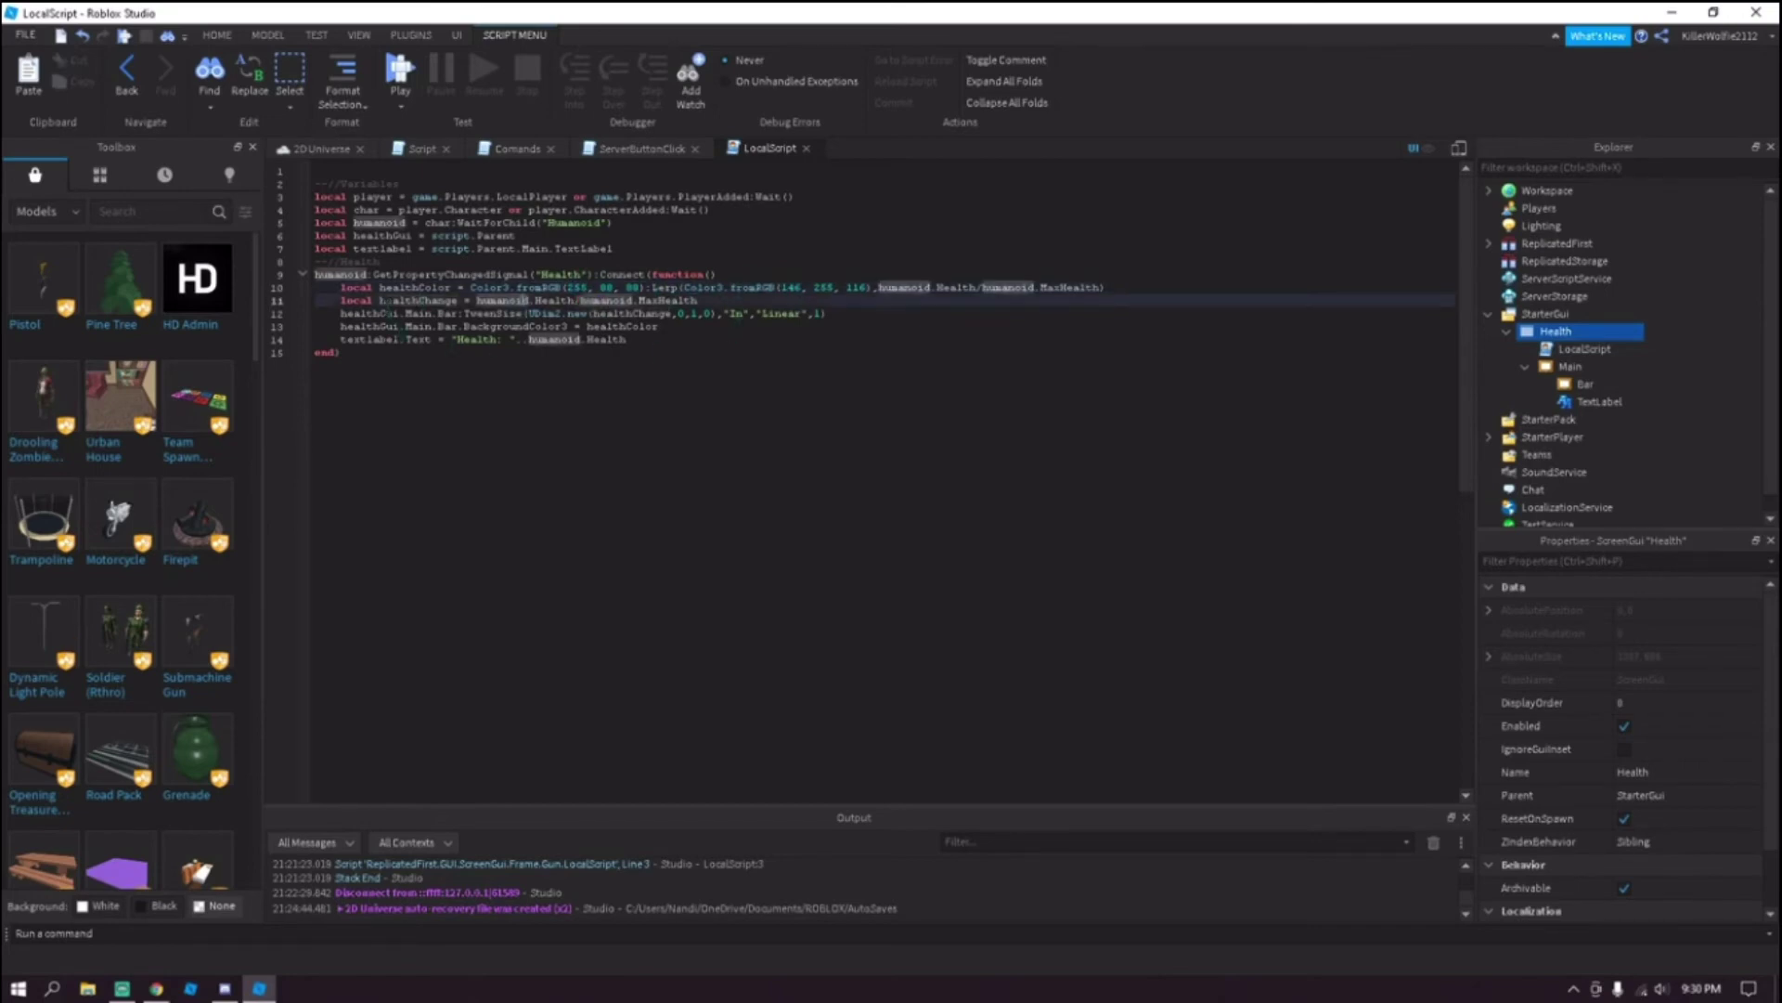
click(382, 314)
click(418, 301)
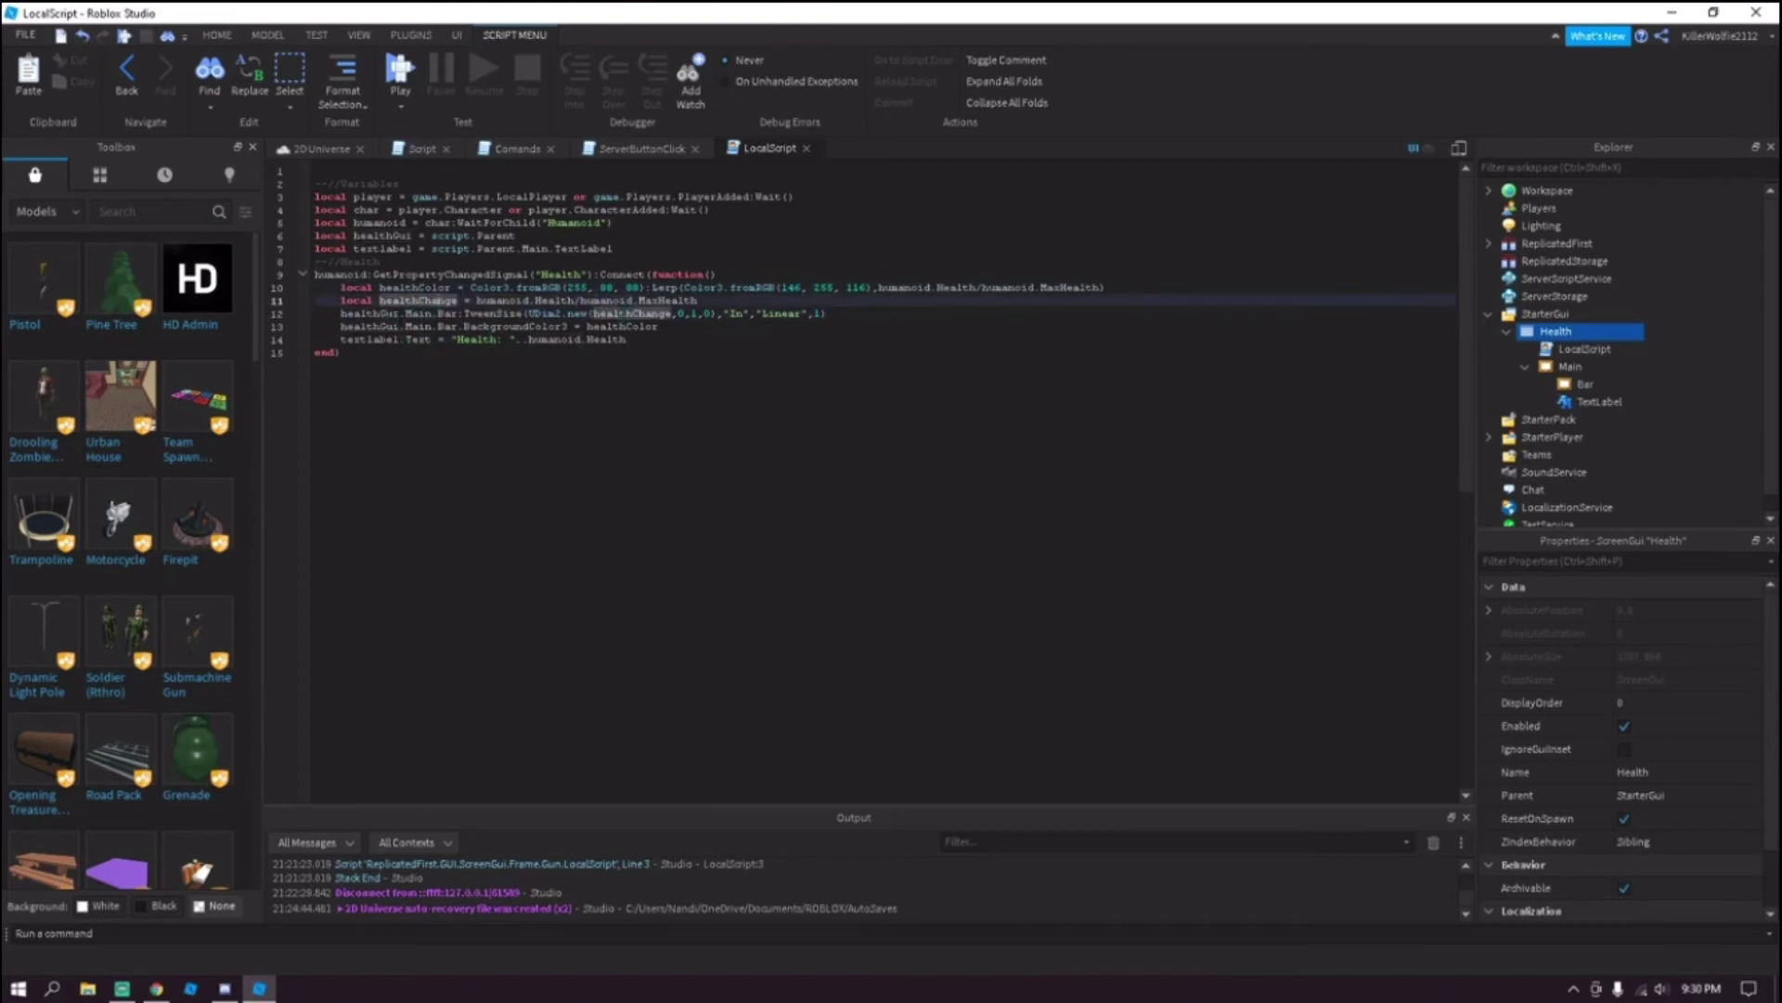
click(627, 314)
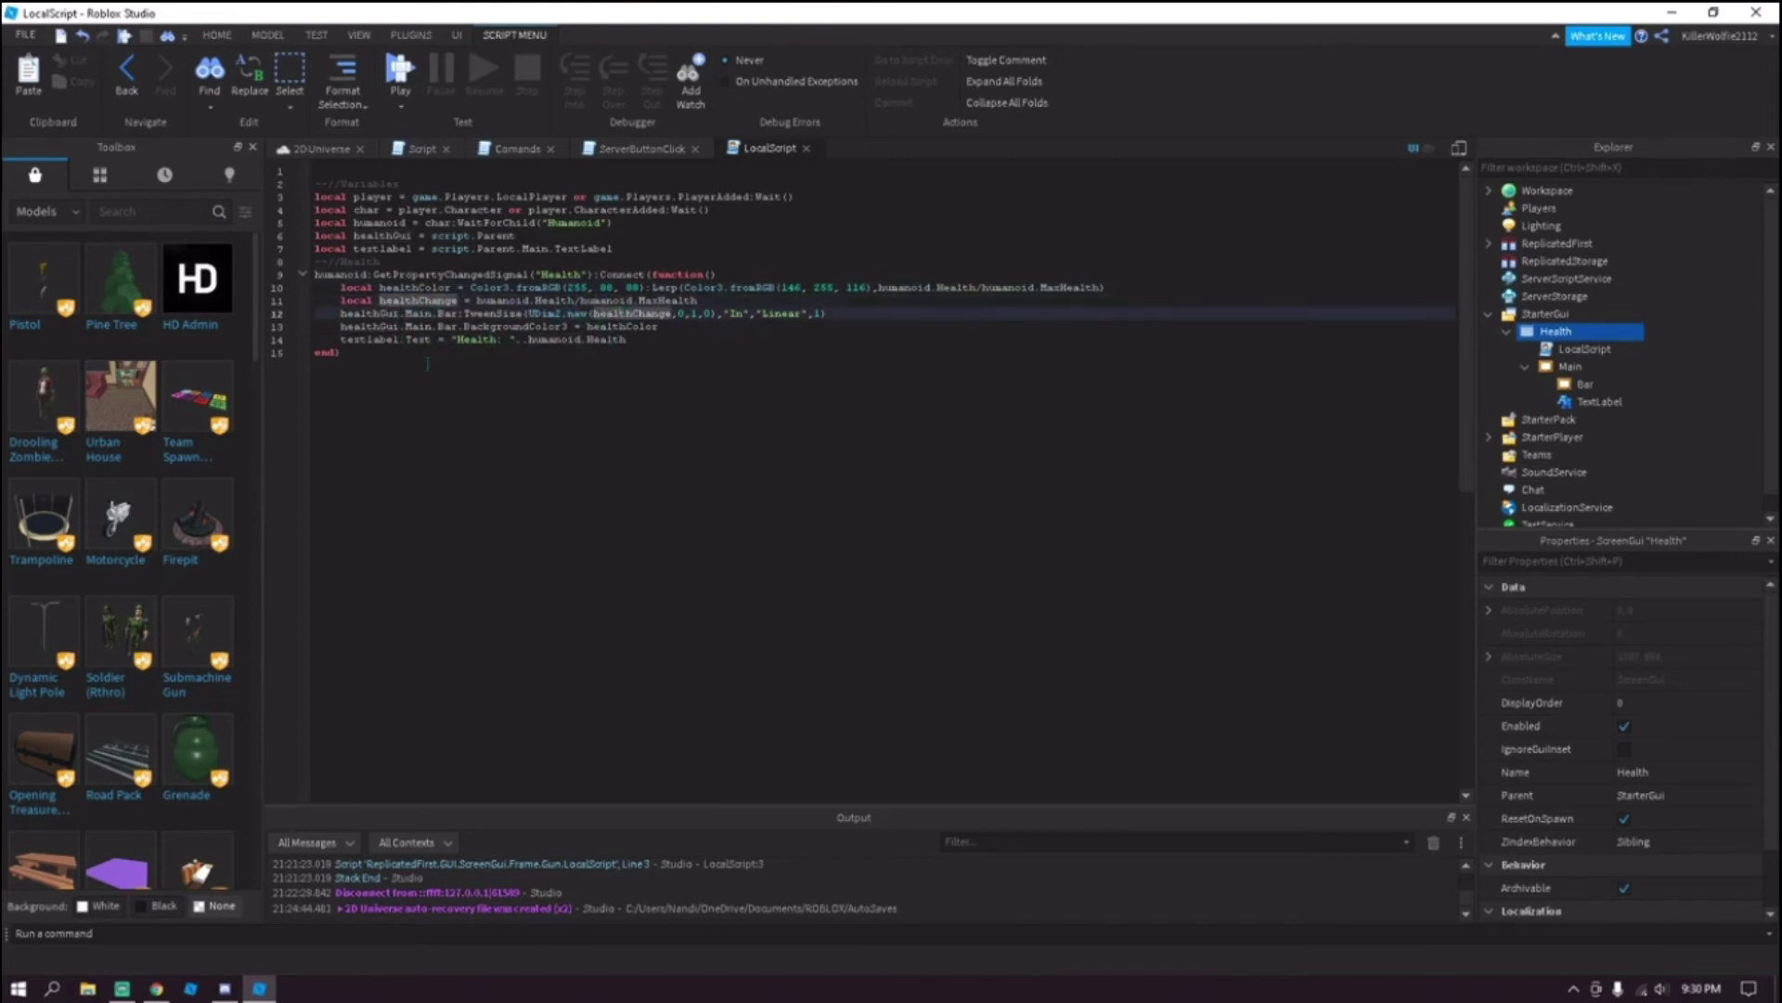
click(499, 339)
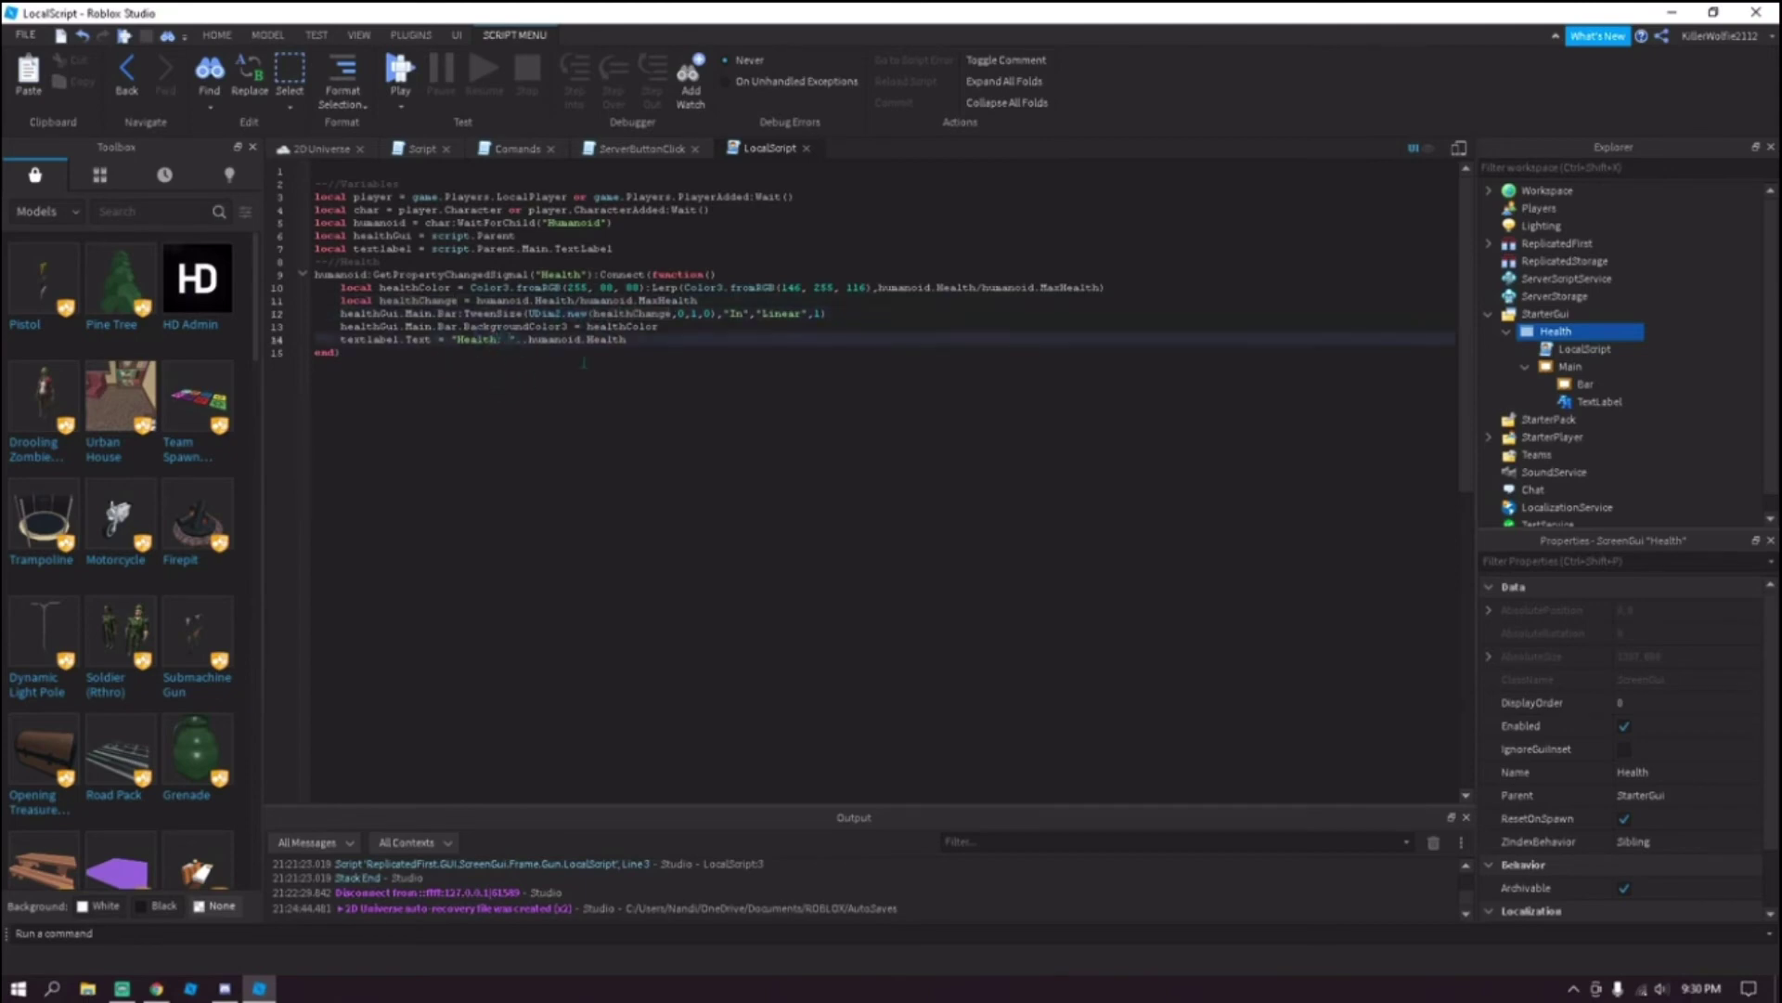
Collapse the Health GUI in the object hierarchy and start a play test of the game.
click(1697, 357)
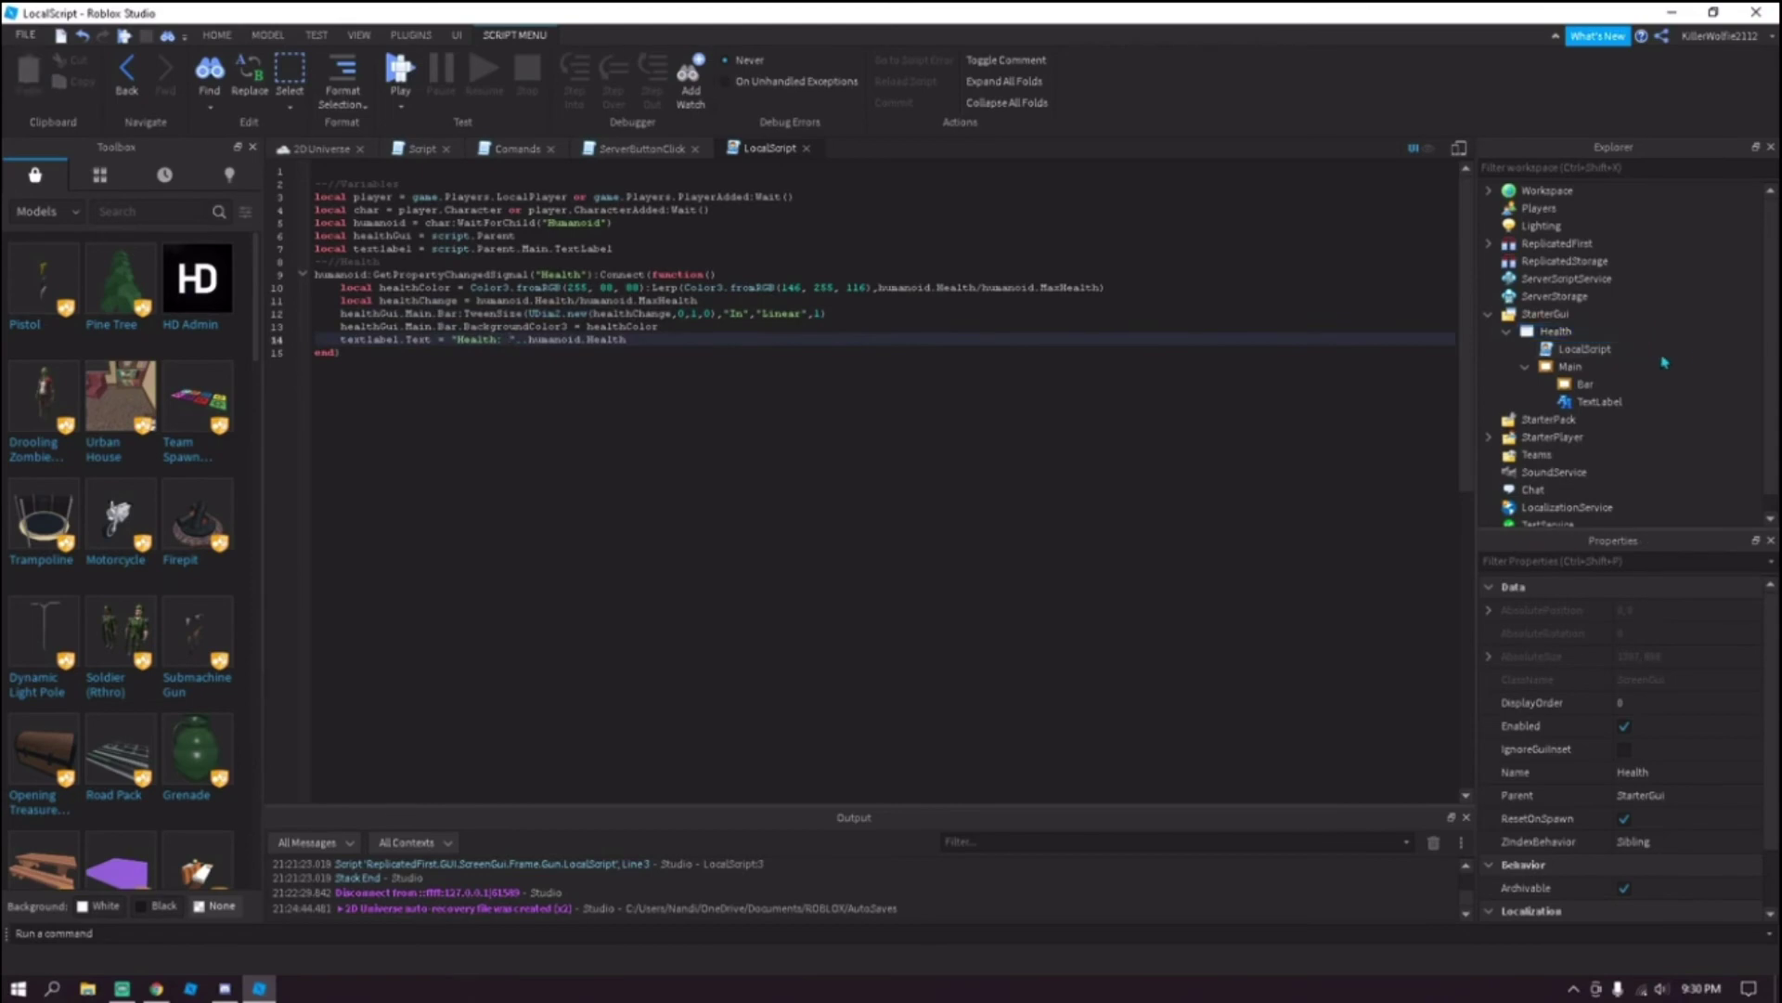
click(1507, 331)
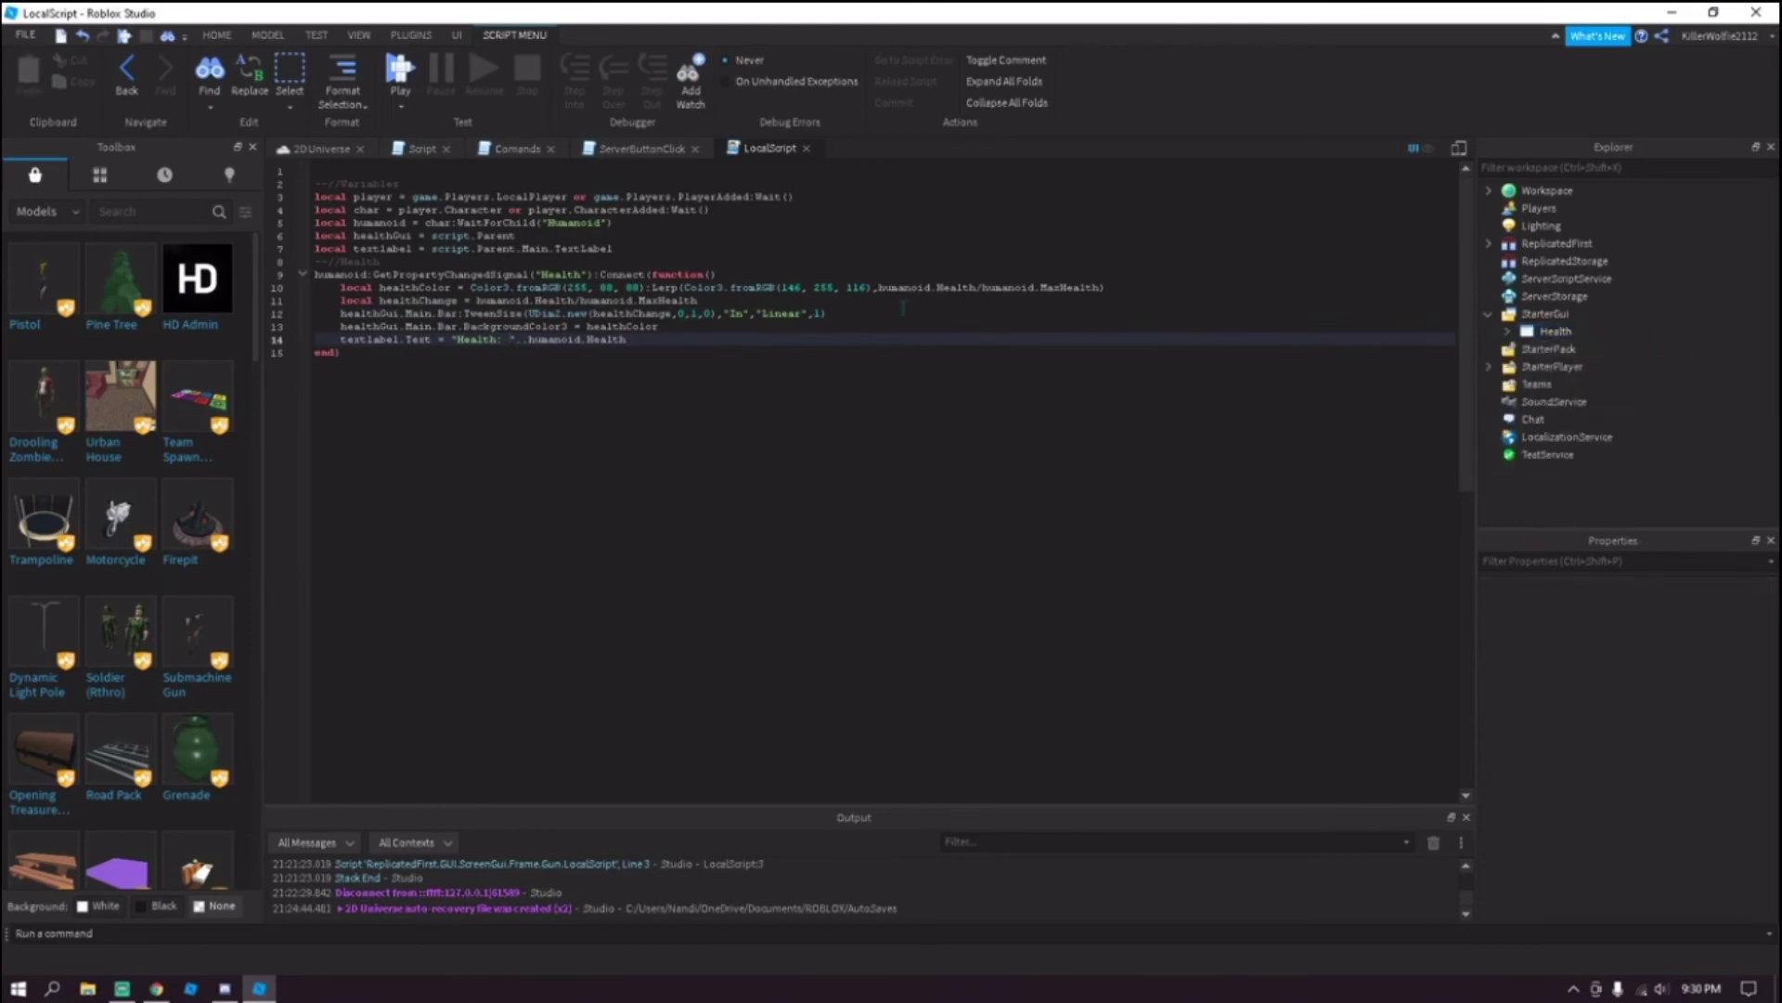
click(128, 42)
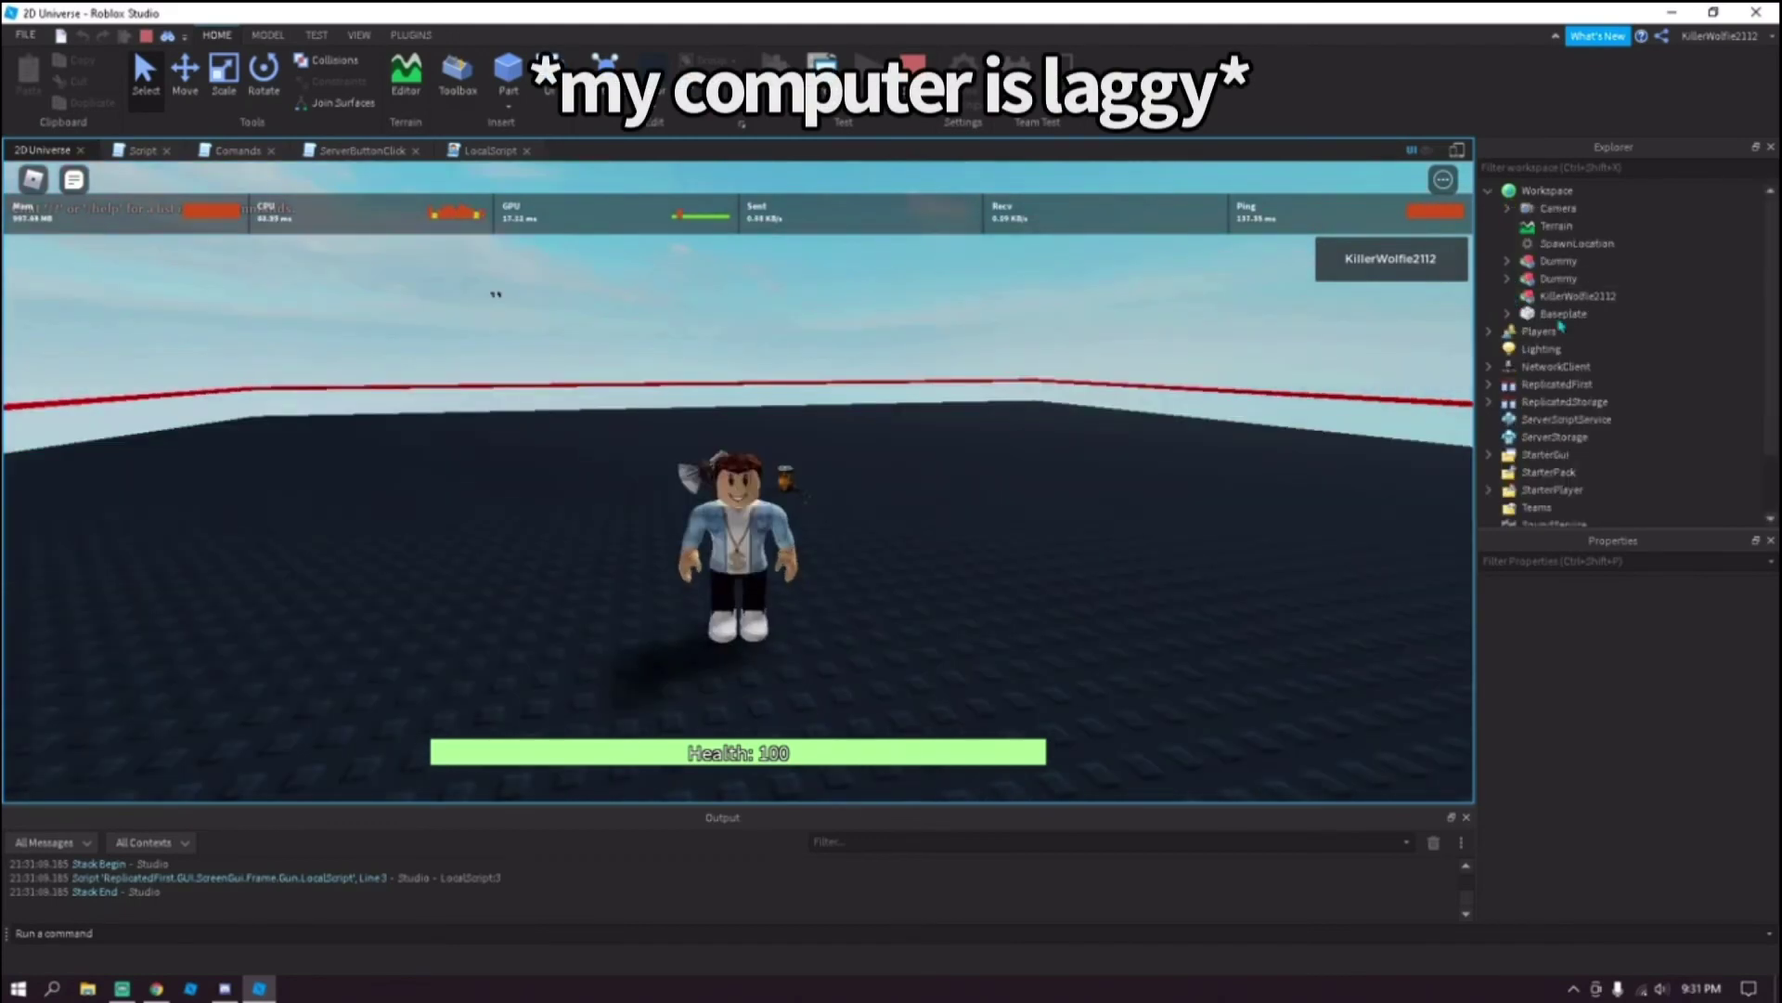
Select the Humanoid inside the player's character model in Workspace and set its Health to 80.
scroll(1563, 326, down, 1)
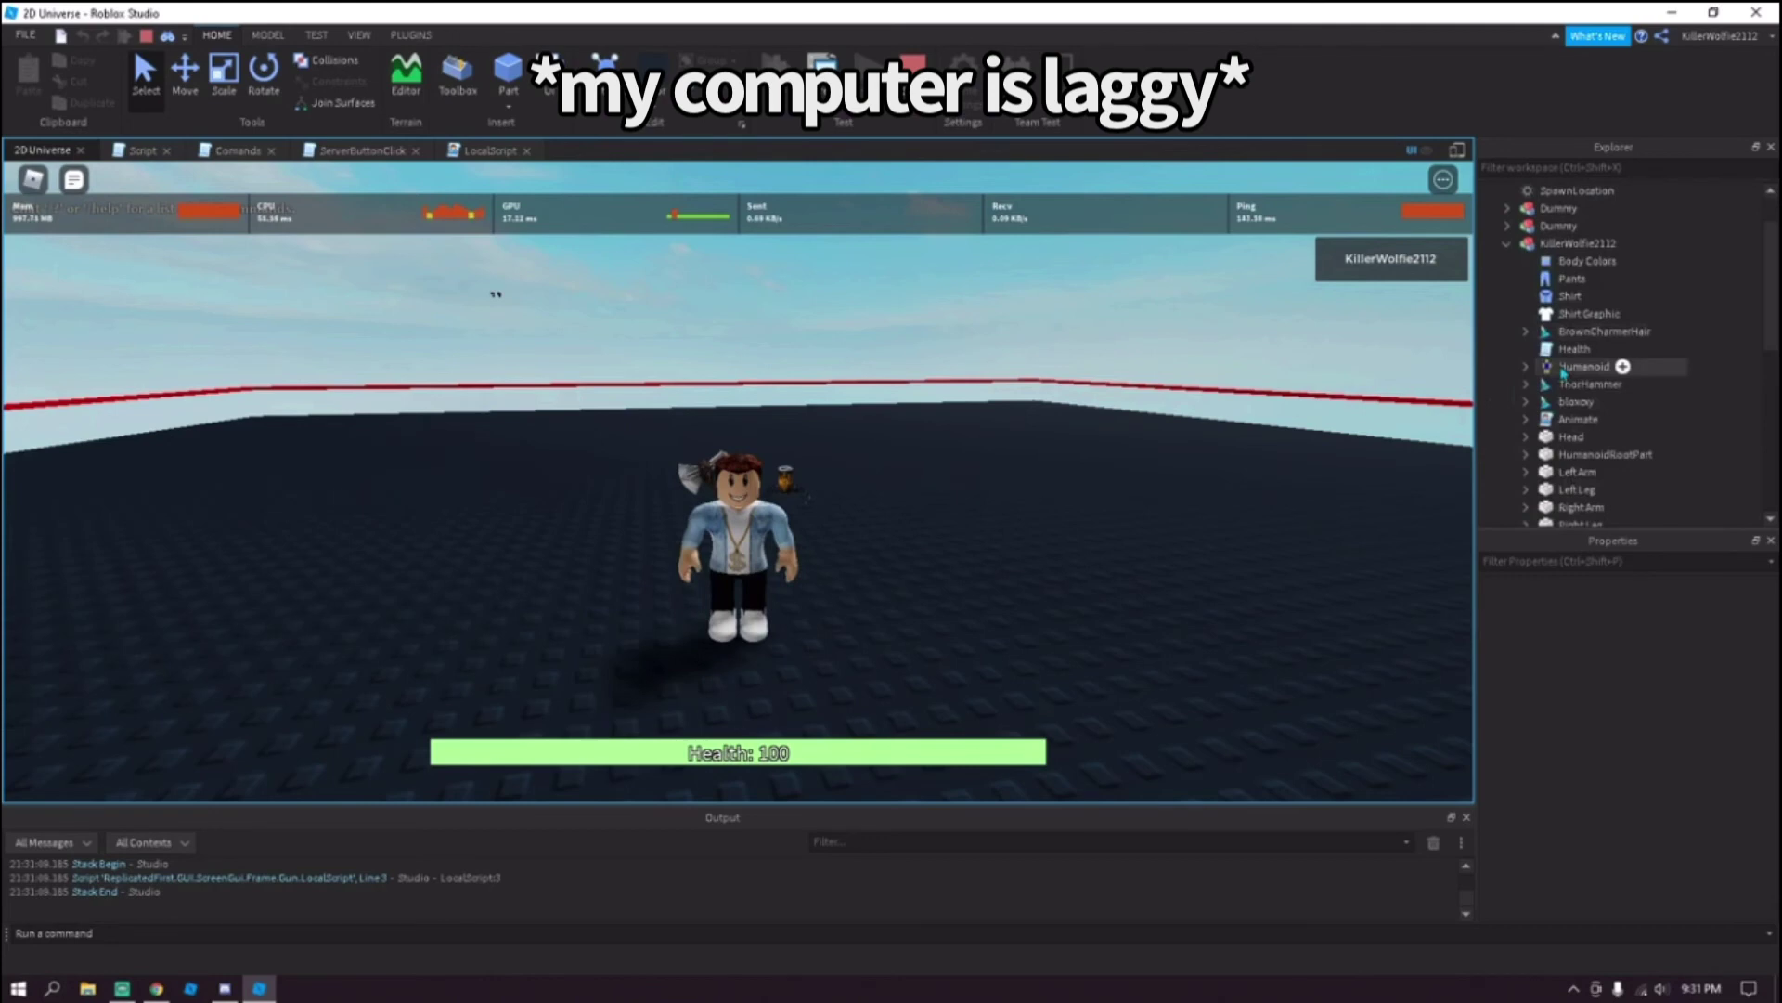
click(1578, 367)
click(1643, 794)
text(0)
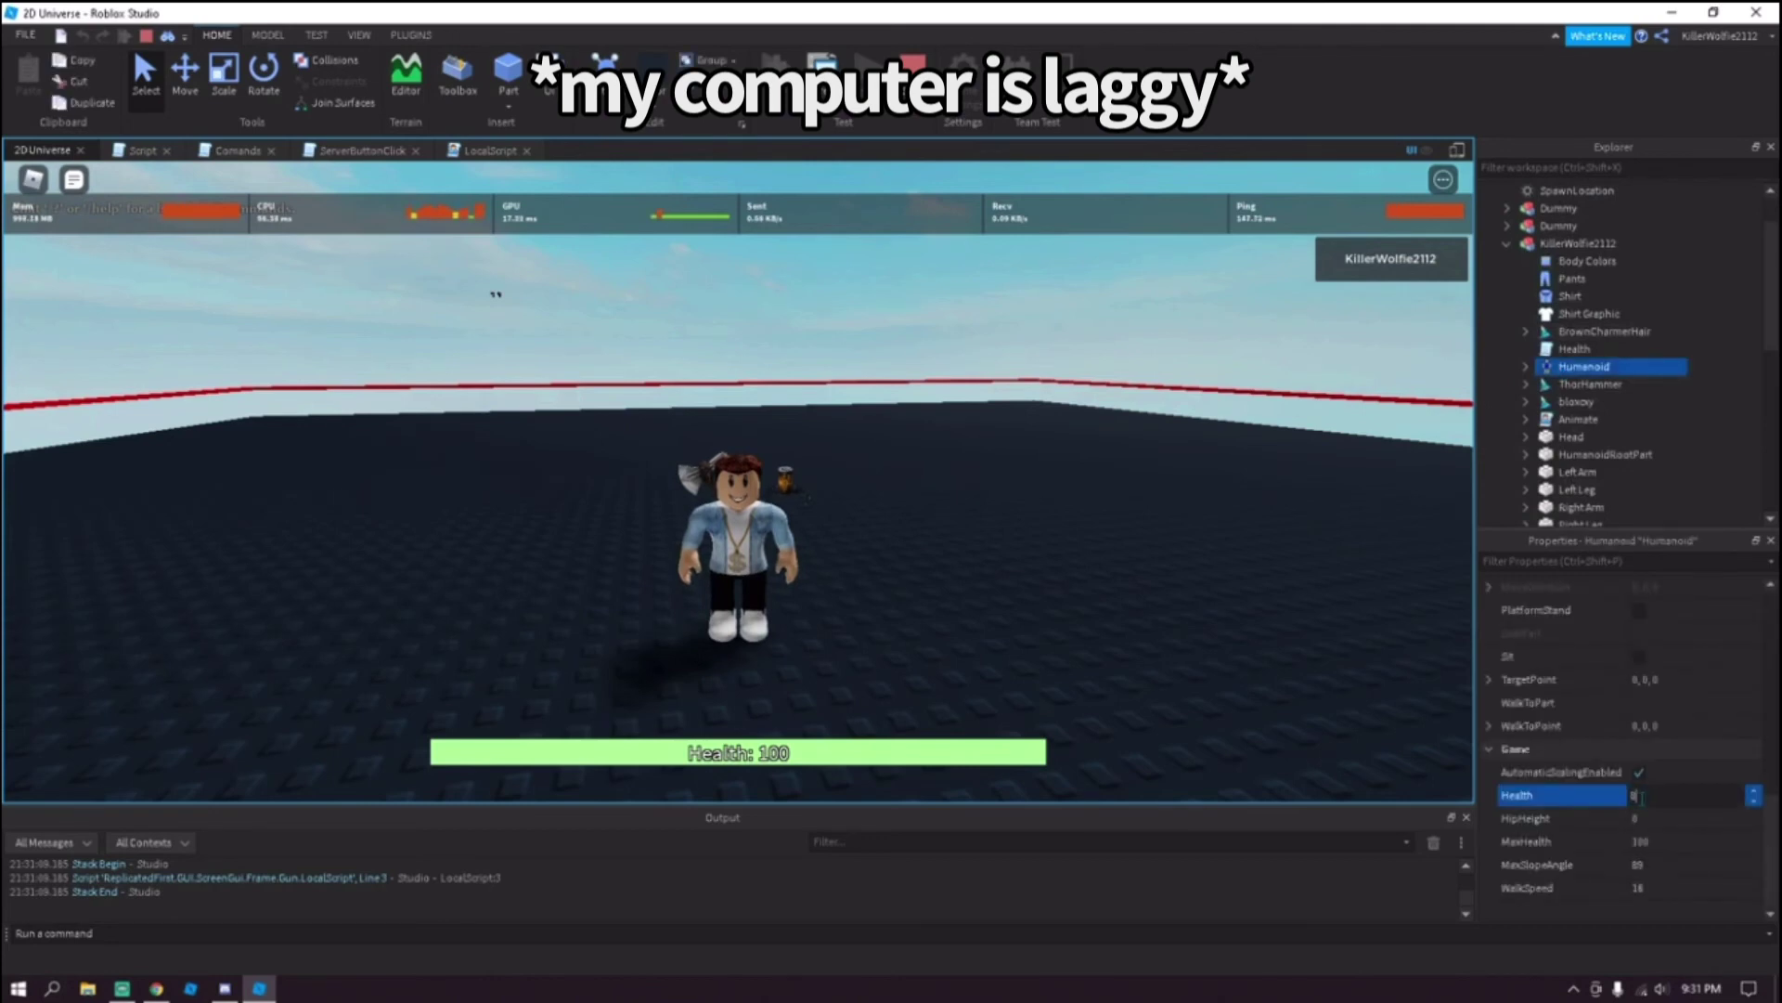
text(0)
key(Return)
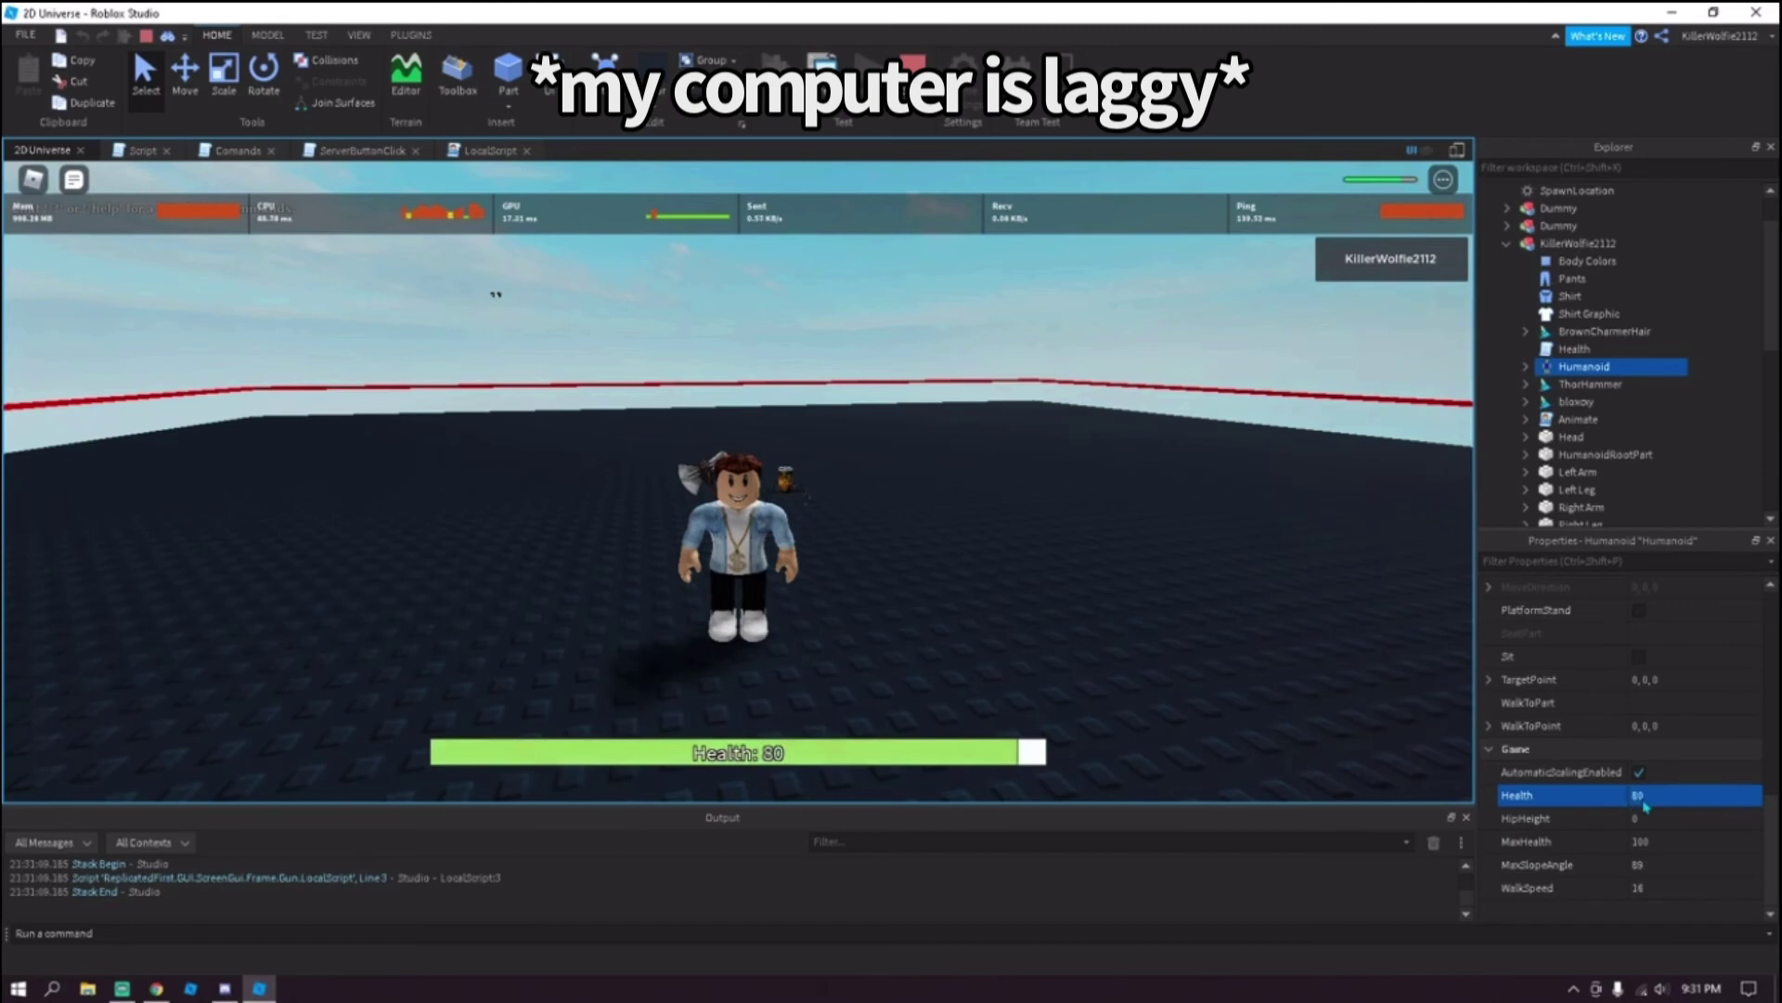
Lower the Humanoid's Health in stages to 60, 40 and 20 to test the health bar.
click(1645, 804)
text(60)
key(Return)
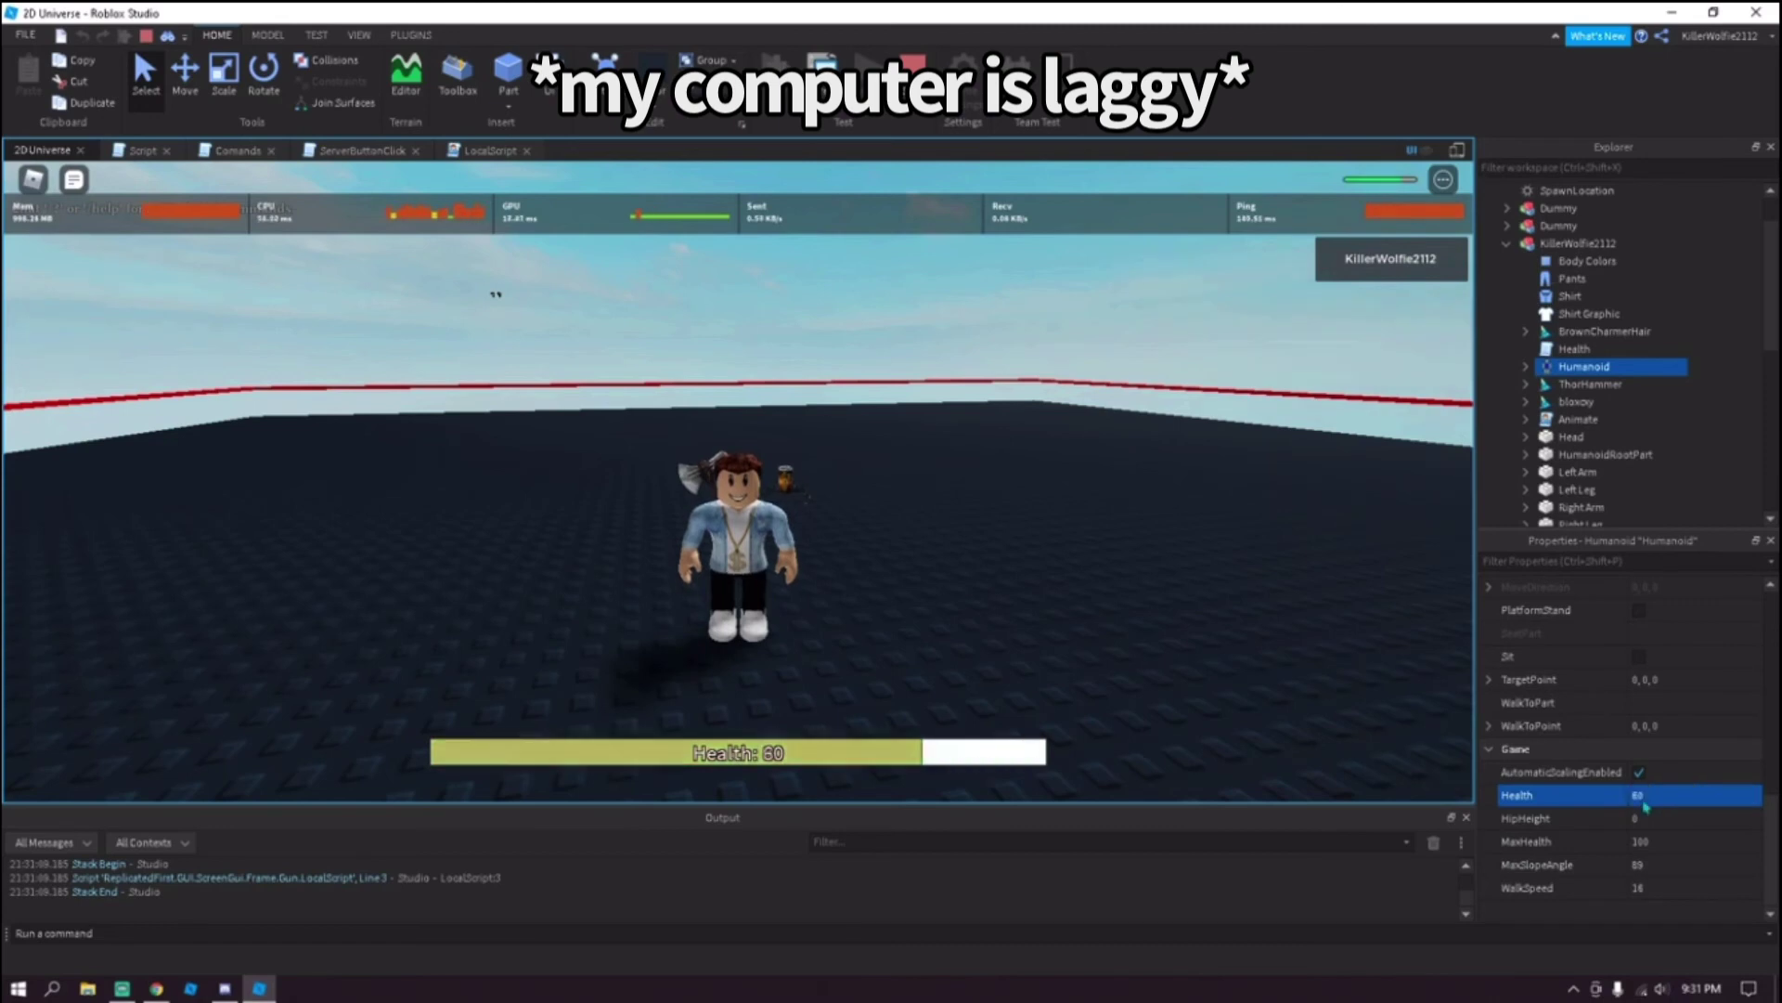
click(1645, 804)
text(40)
key(Return)
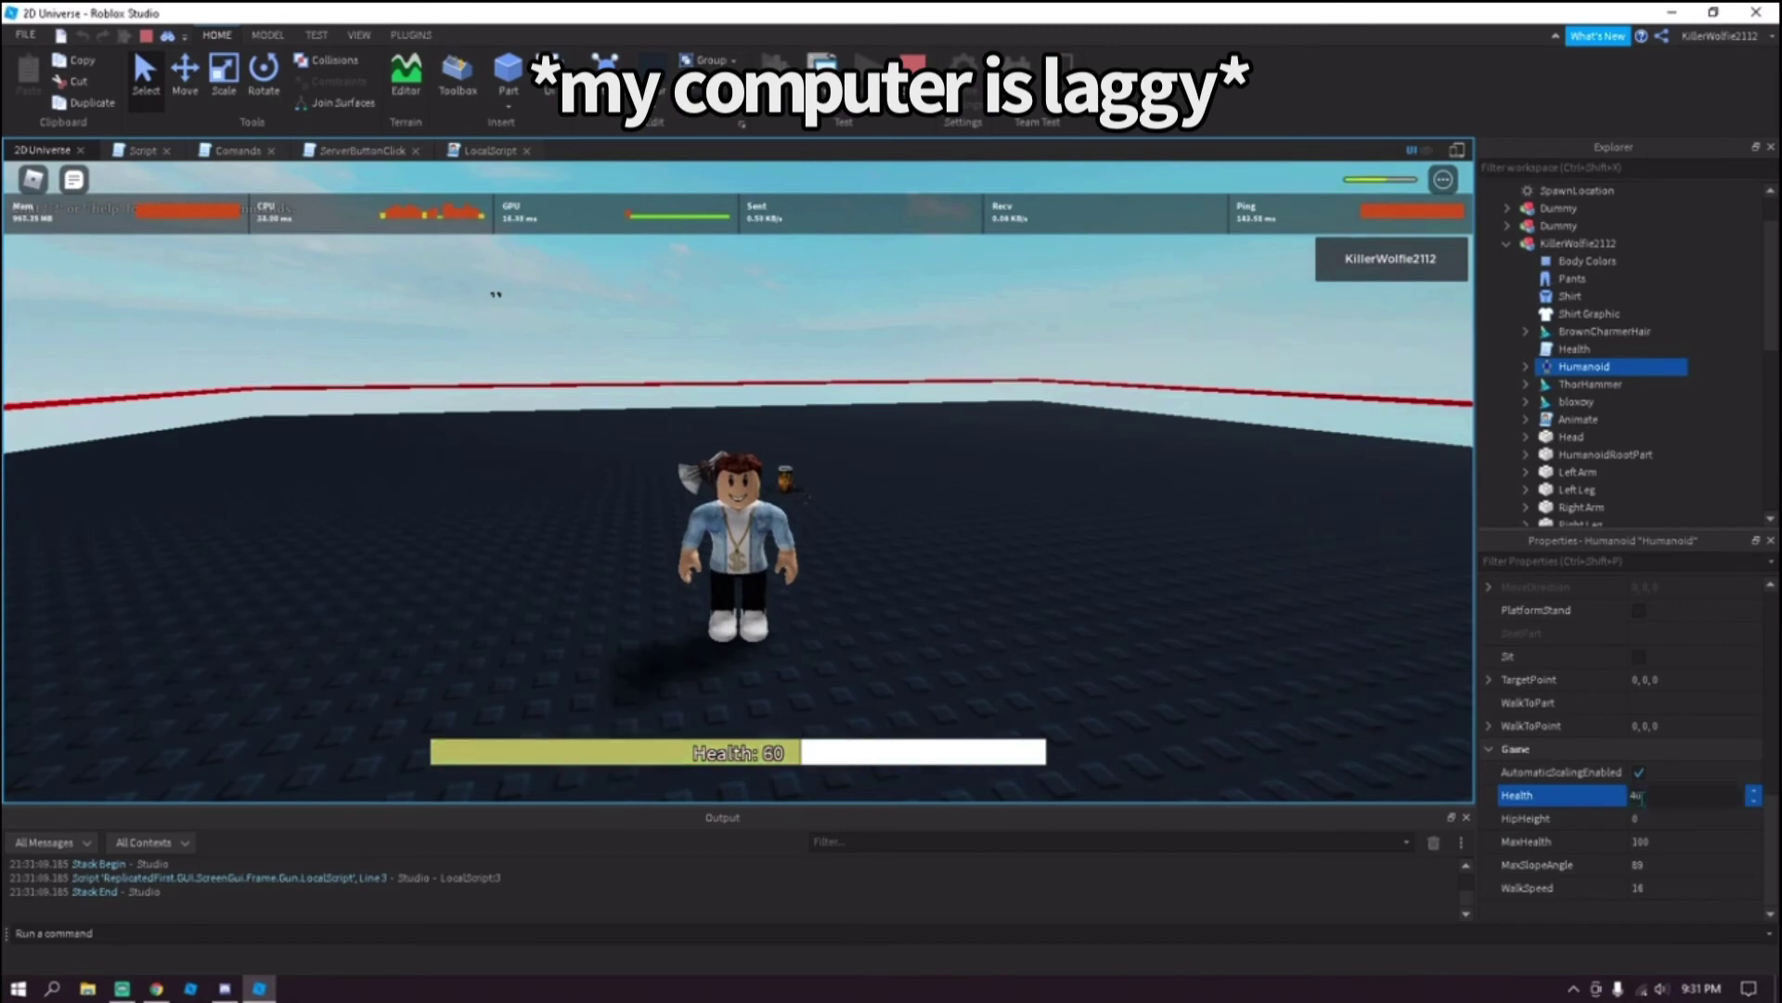
click(1645, 804)
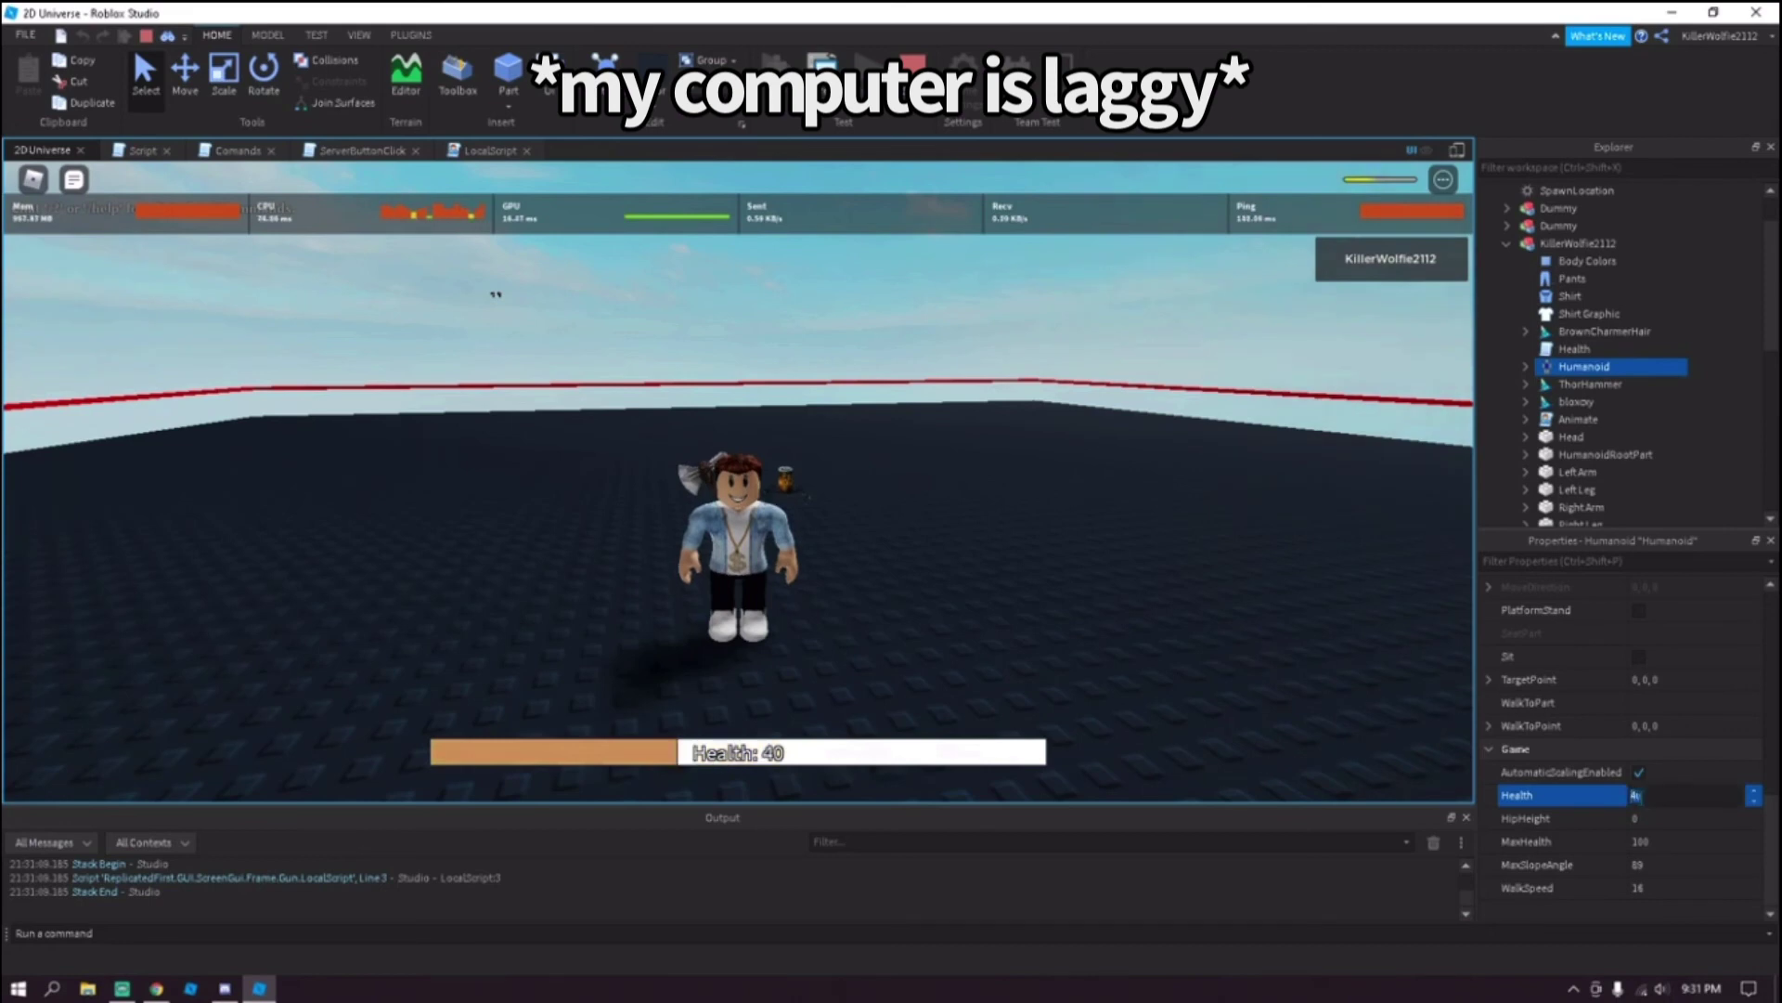
text(20)
key(Return)
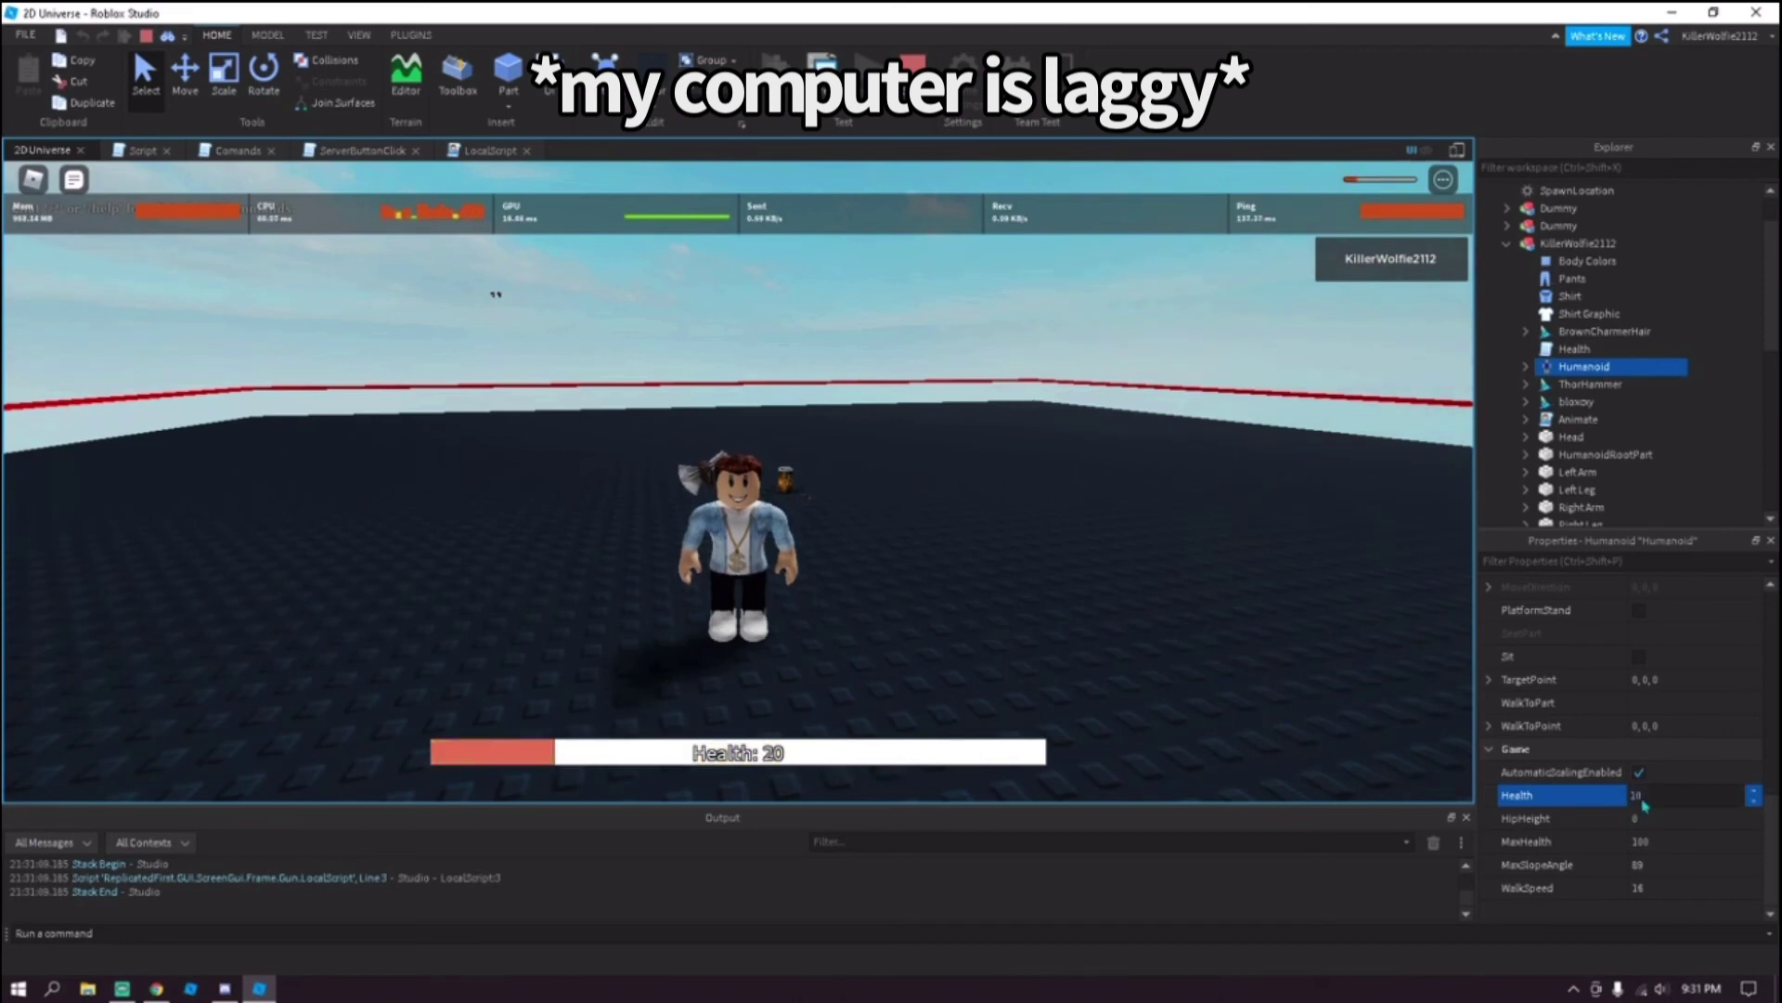
Raise the Humanoid's Health to 50, and reduce it to 5 and 1 to test the bar's response.
text(50)
key(Return)
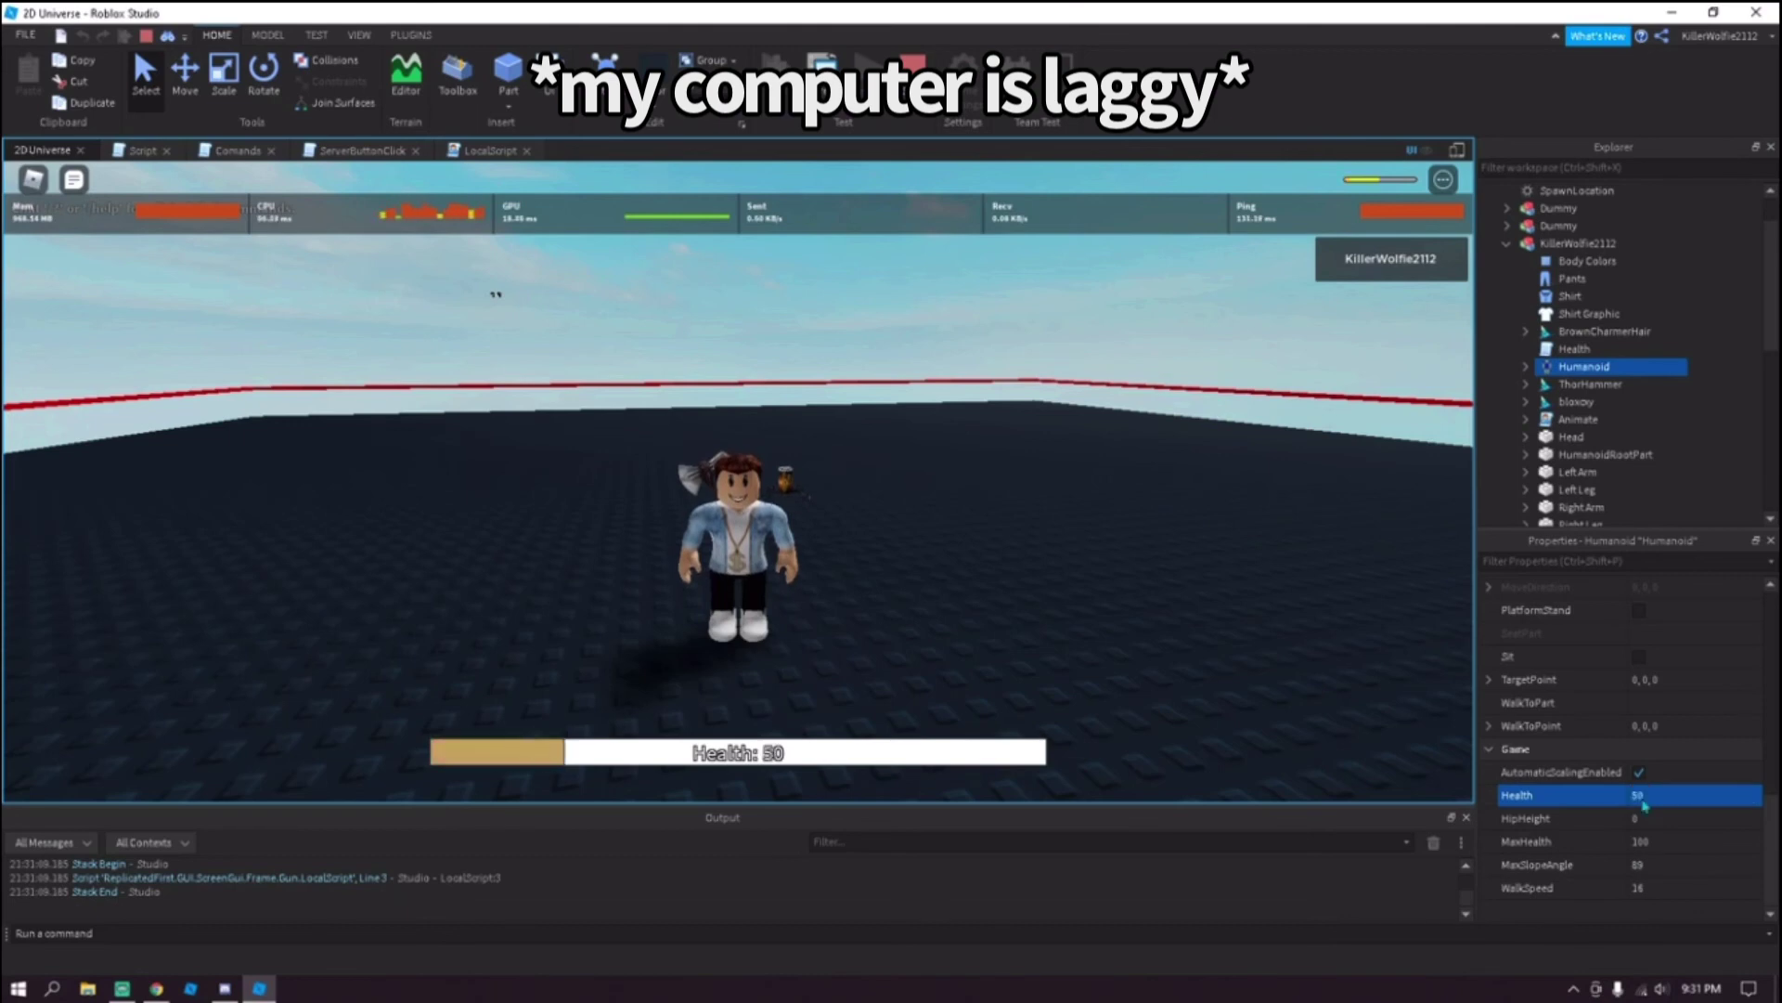
click(1644, 800)
text(5)
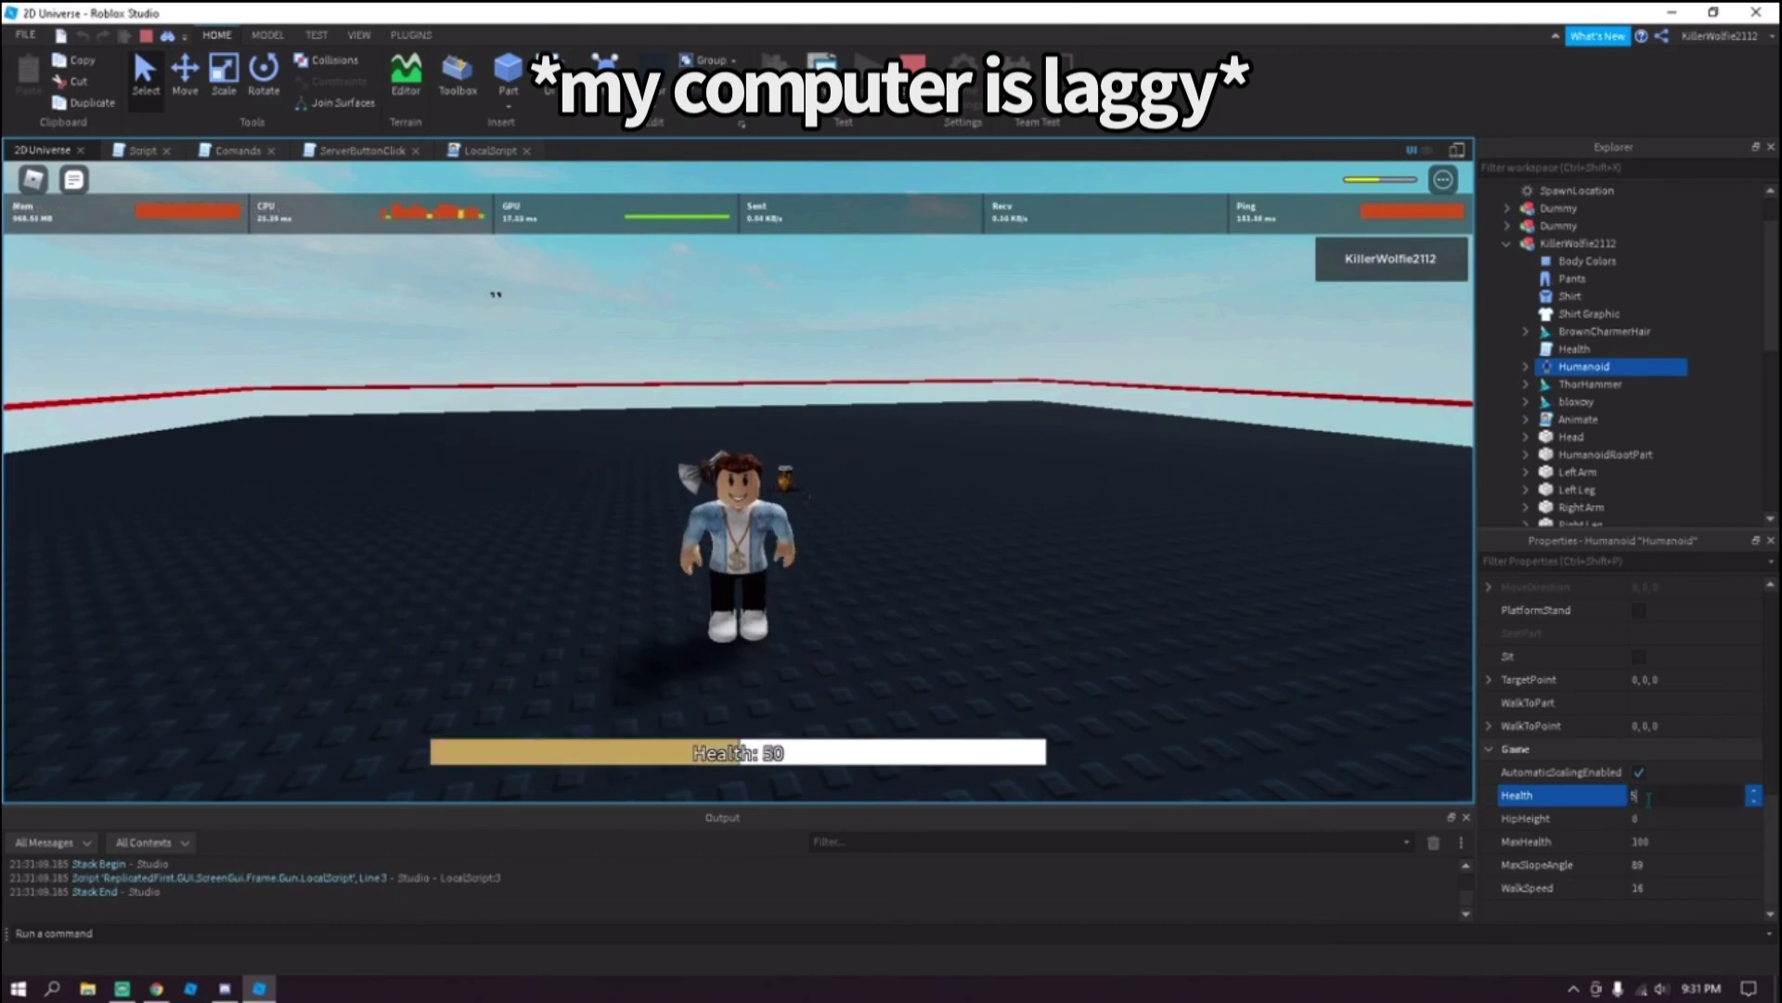
key(Return)
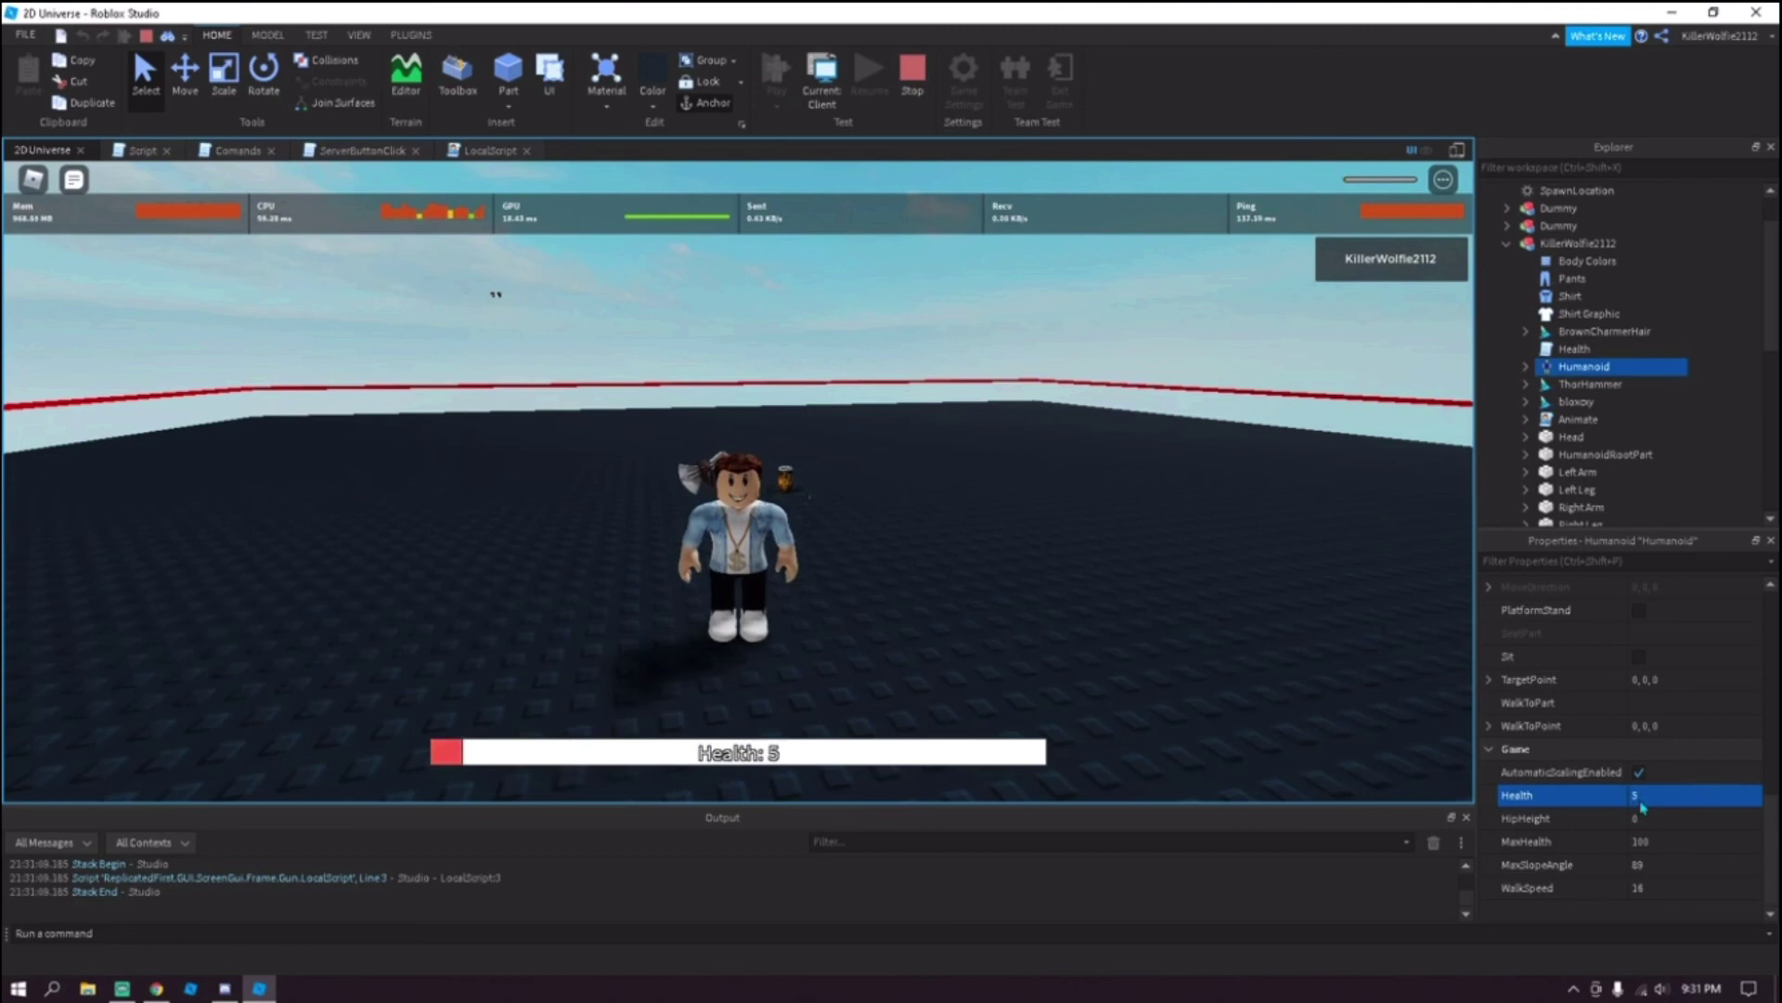
click(1638, 798)
key(Return)
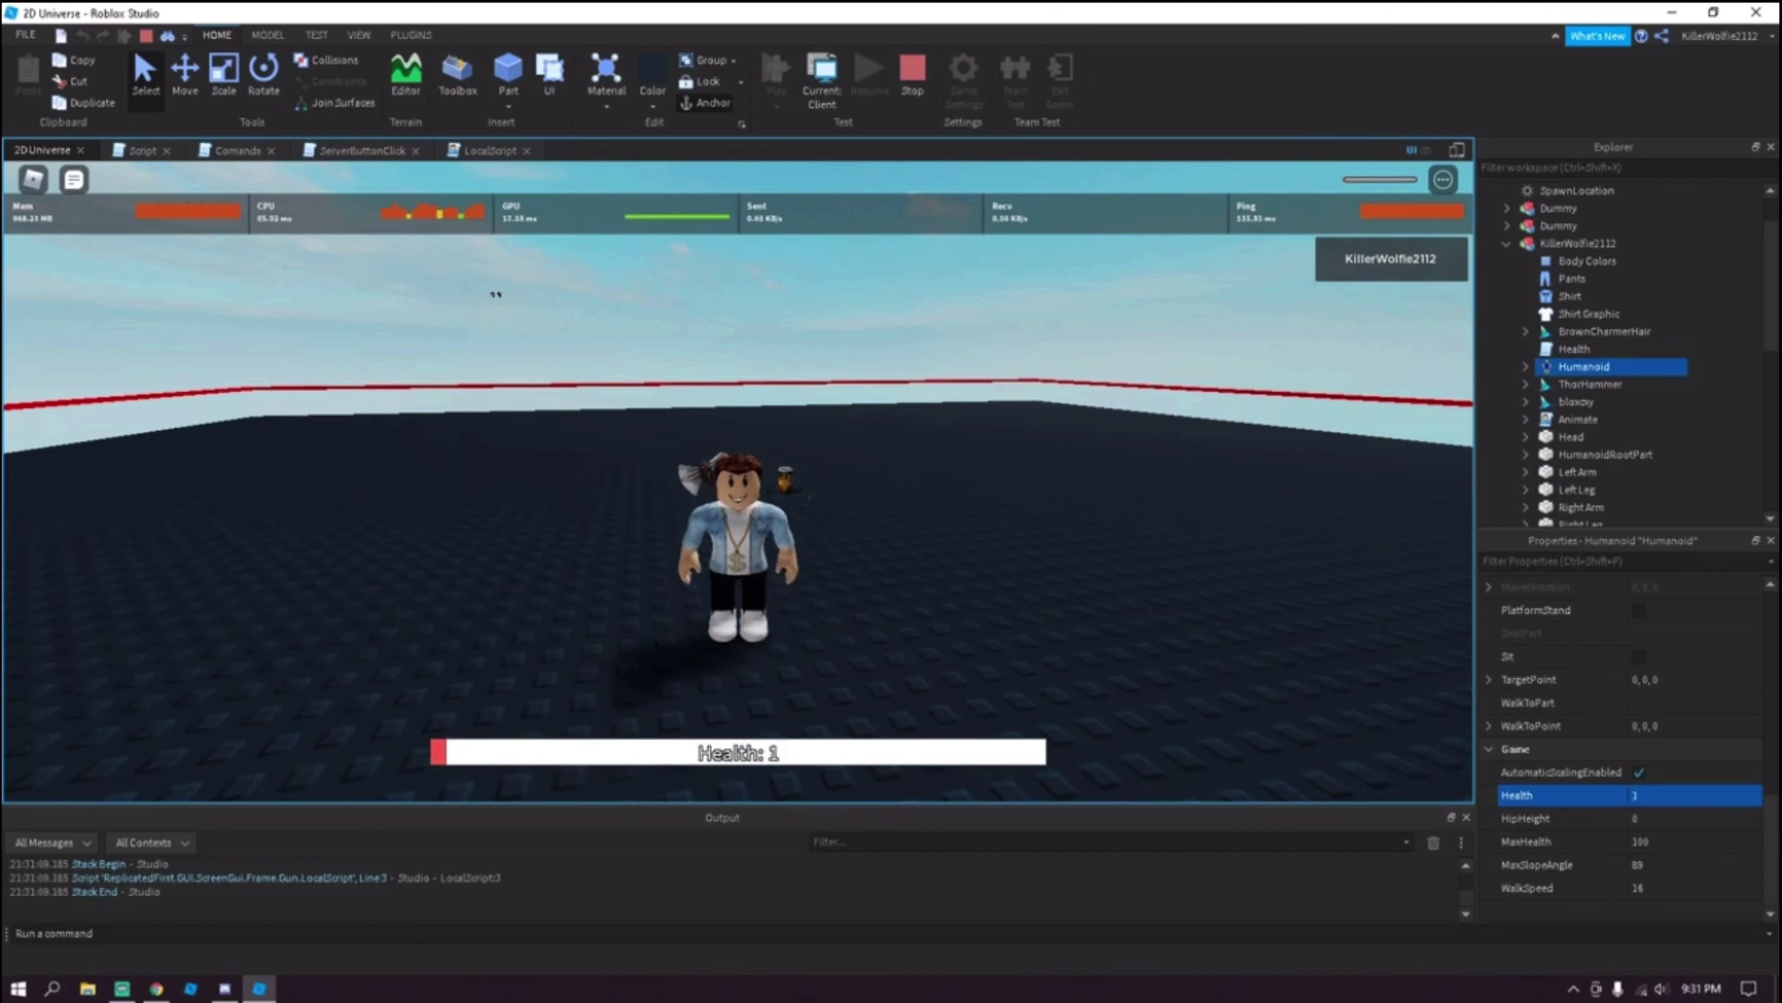
Set the Humanoid's Health to 0 to test the health bar on the character's death.
click(1664, 797)
text(0)
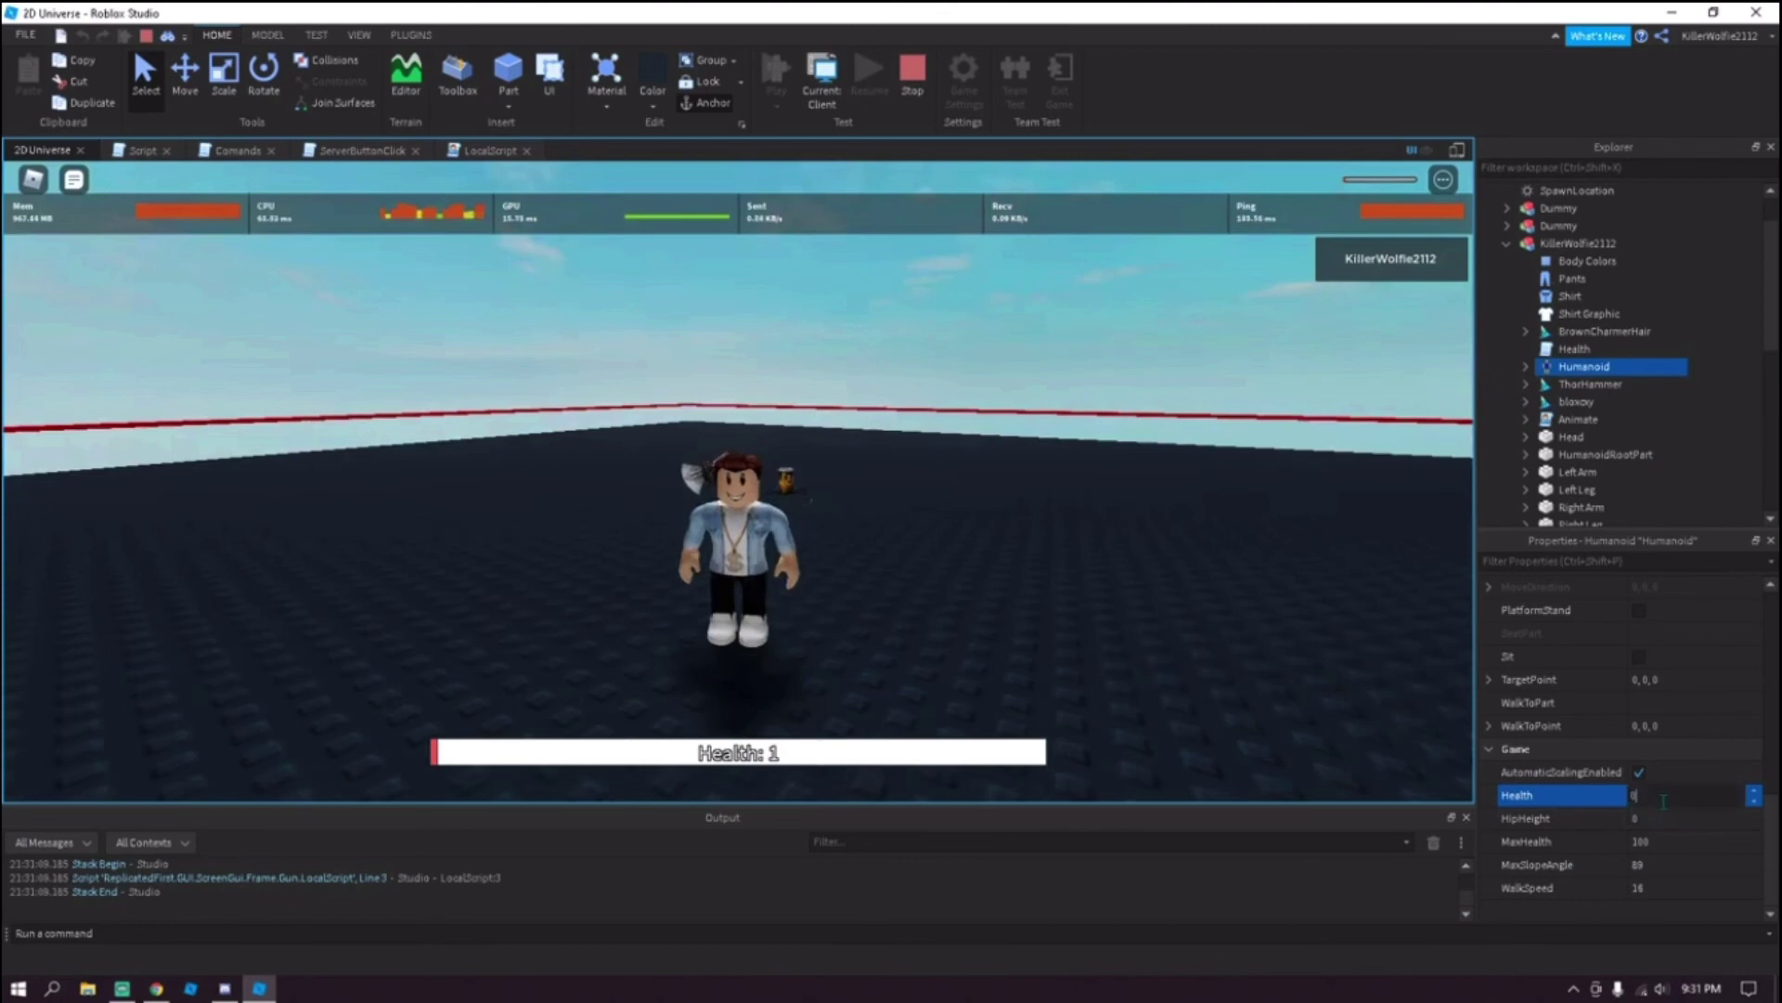
key(Return)
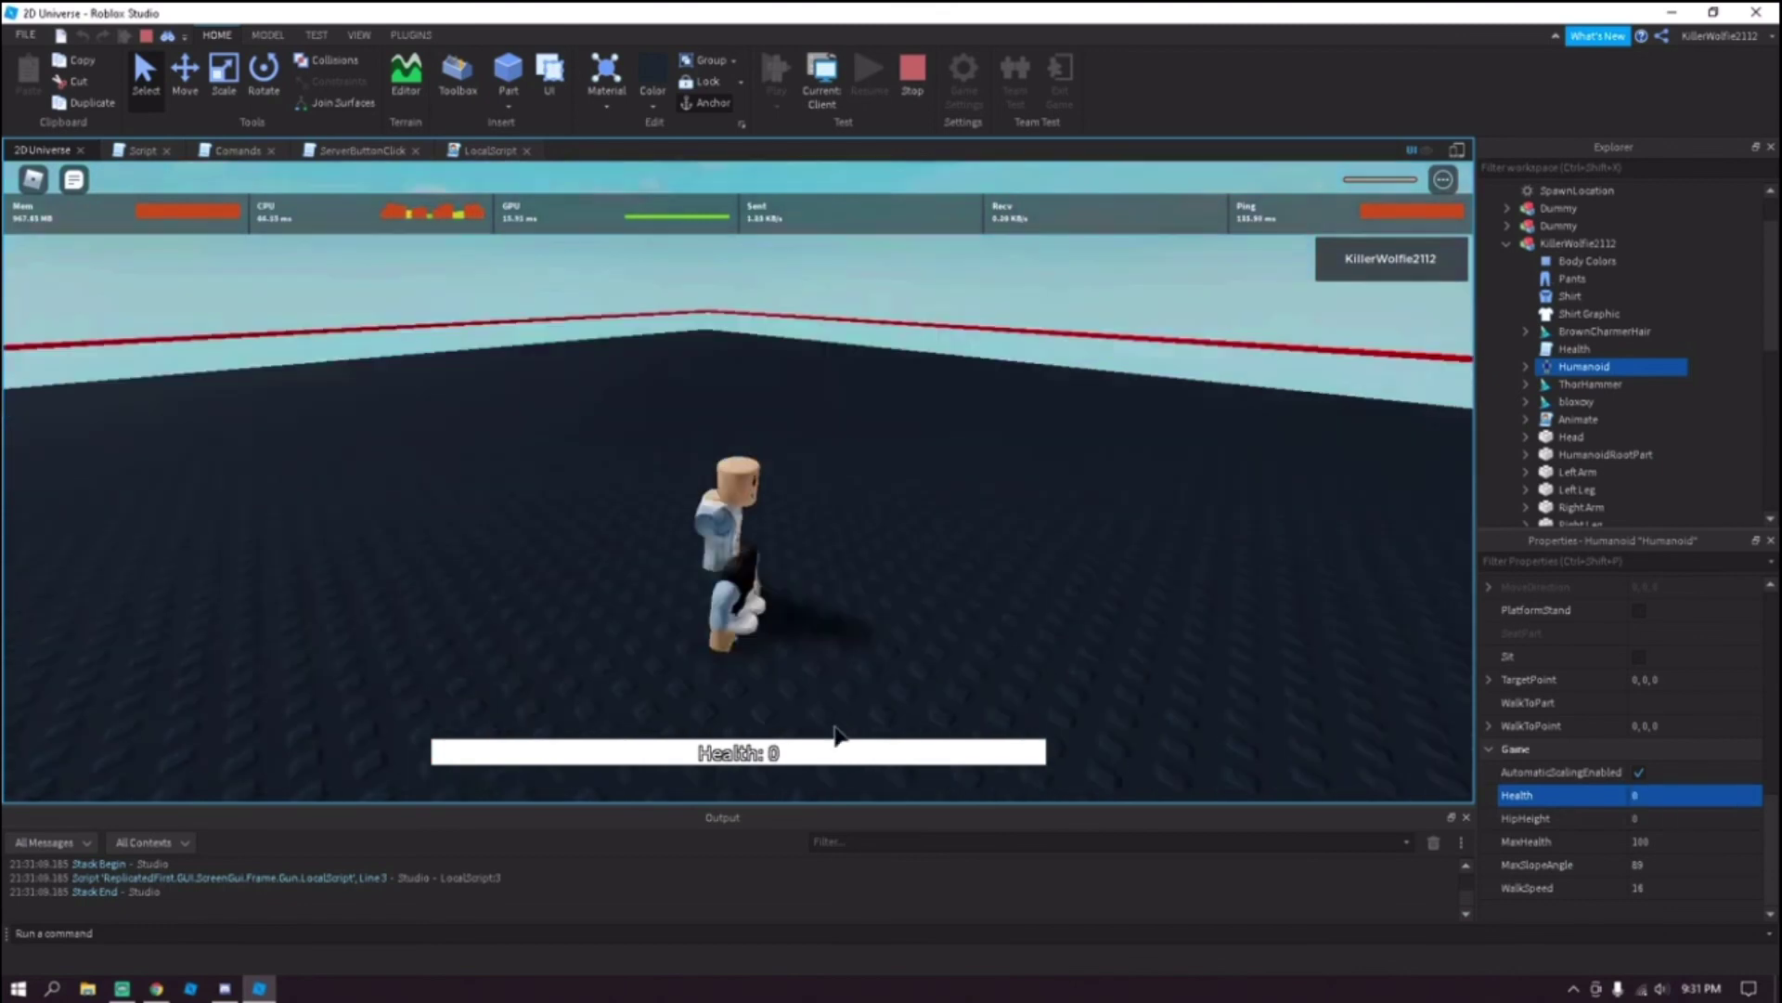